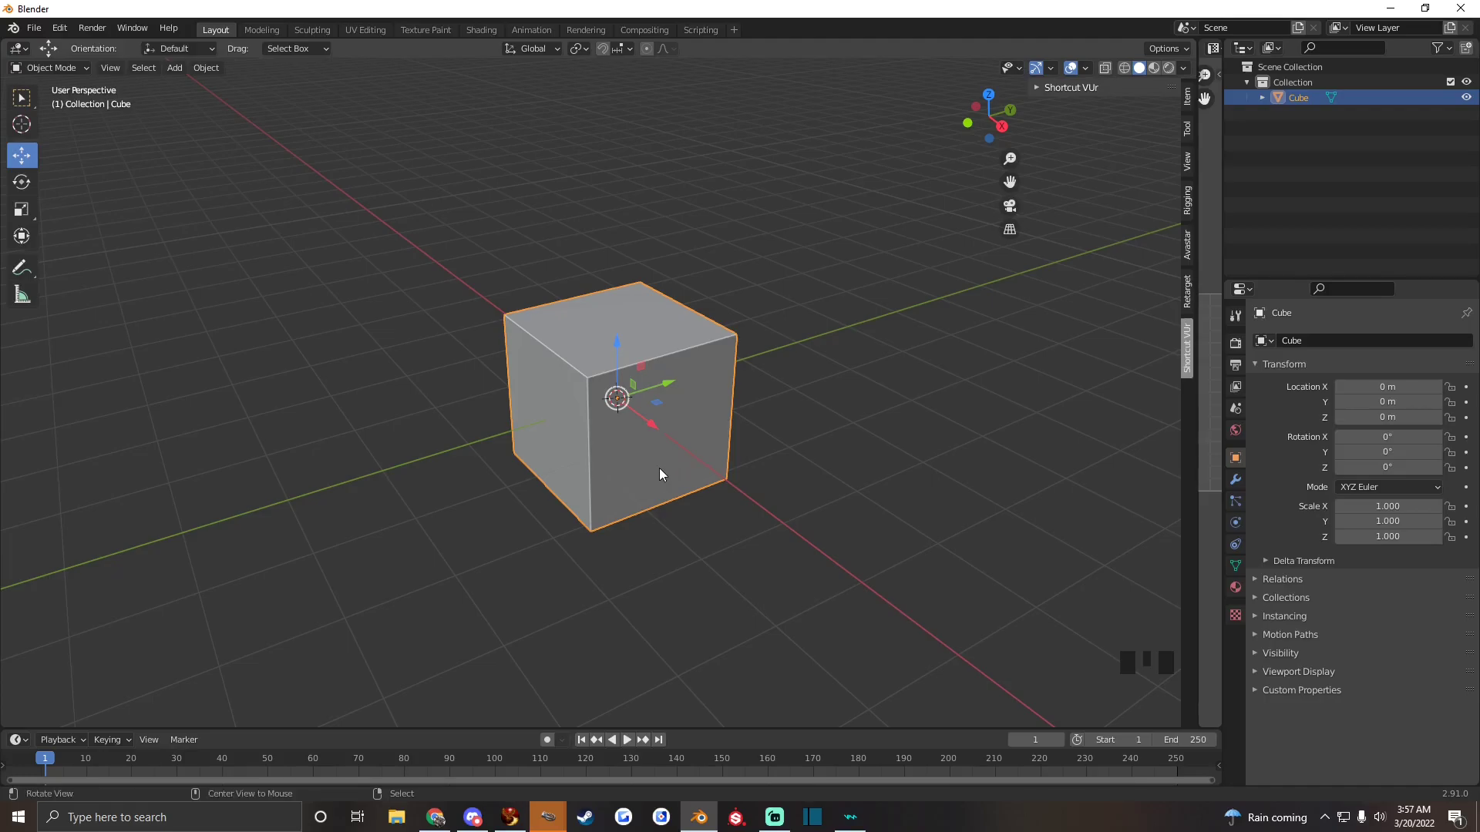
# Bevel the cube's four vertical edges in Edit Mode with 4 segments and a width of about 0.55 m
pyautogui.scroll(2, 617, 453)
pyautogui.press('Tab')
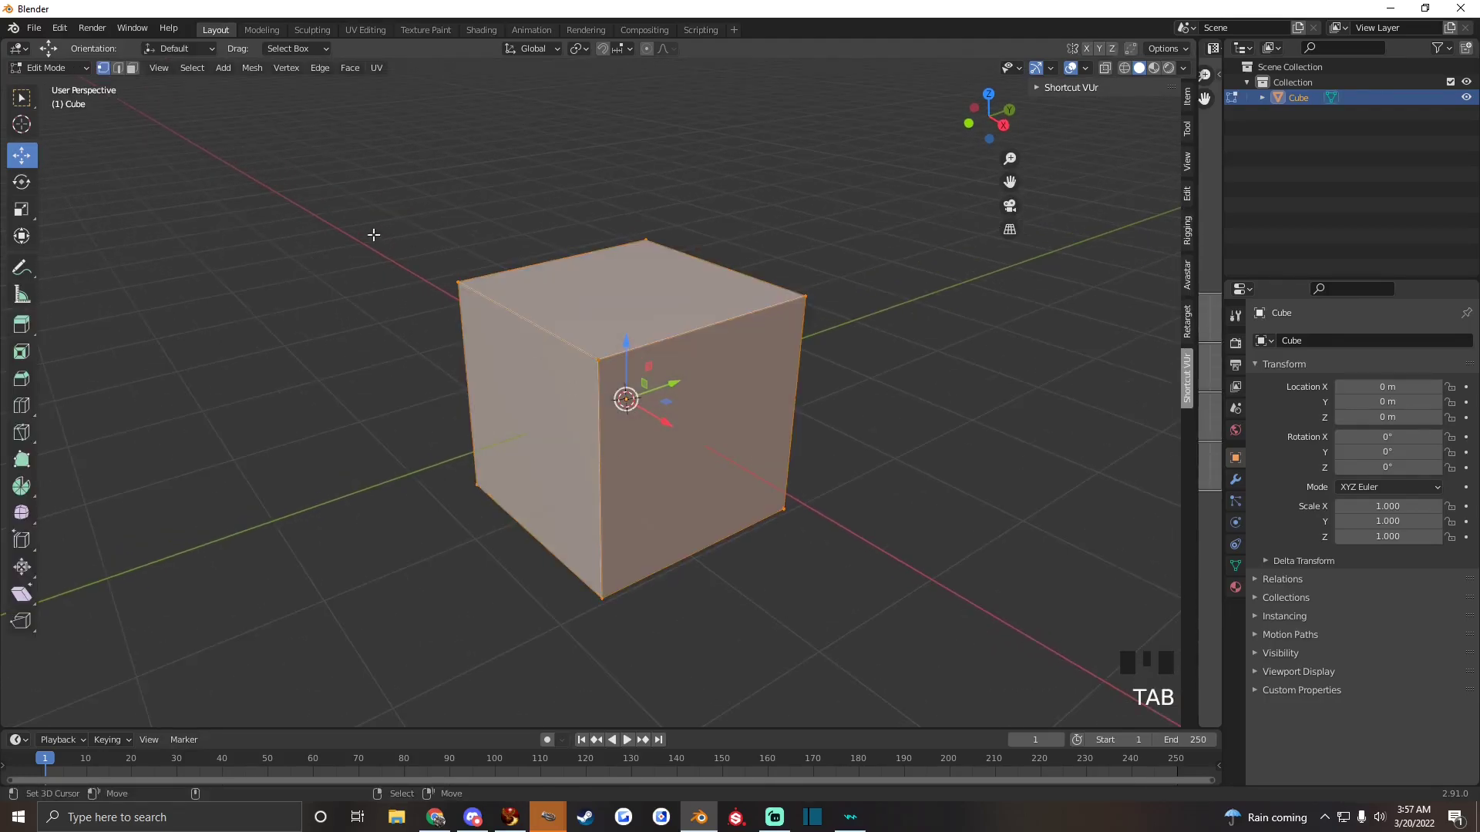
pyautogui.click(119, 69)
pyautogui.rightClick(599, 440)
pyautogui.keyDown('alt'); pyautogui.moveTo(689, 389); pyautogui.dragTo(643, 395); pyautogui.keyUp('alt')
pyautogui.keyDown('shift'); pyautogui.rightClick(723, 446); pyautogui.keyUp('shift')
pyautogui.keyDown('alt'); pyautogui.moveTo(720, 446); pyautogui.dragTo(614, 435); pyautogui.keyUp('alt')
pyautogui.keyDown('shift'); pyautogui.rightClick(756, 381); pyautogui.keyUp('shift')
pyautogui.keyDown('alt'); pyautogui.moveTo(756, 382); pyautogui.dragTo(879, 431); pyautogui.keyUp('alt')
pyautogui.moveTo(756, 454)
pyautogui.keyDown('alt'); pyautogui.mouseDown()
pyautogui.moveTo(802, 466)
pyautogui.moveTo(756, 446)
pyautogui.moveTo(773, 448)
pyautogui.mouseUp(); pyautogui.keyUp('alt')
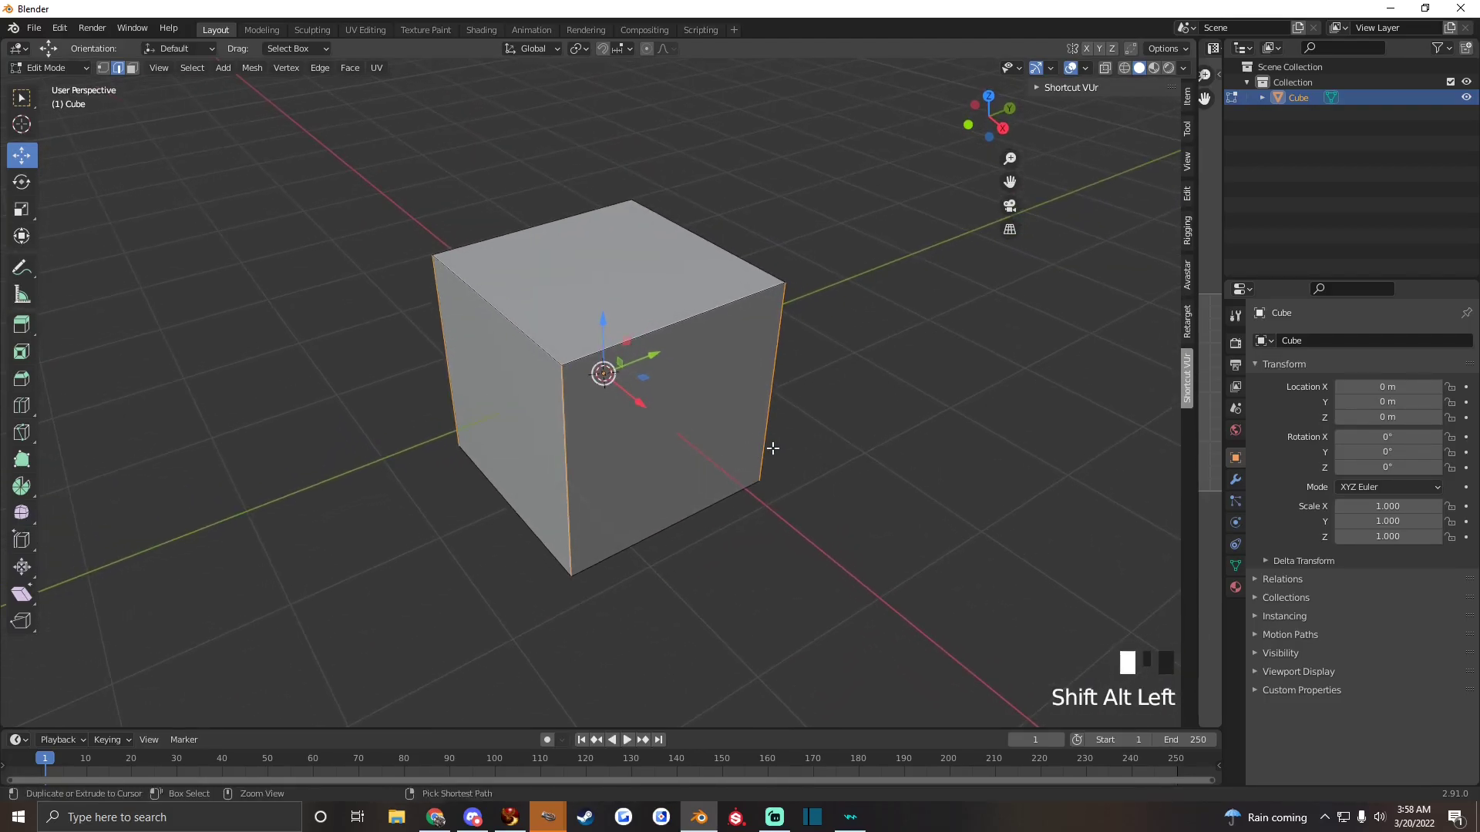
pyautogui.hotkey('ctrl', 'b')
pyautogui.scroll(3, 829, 455)
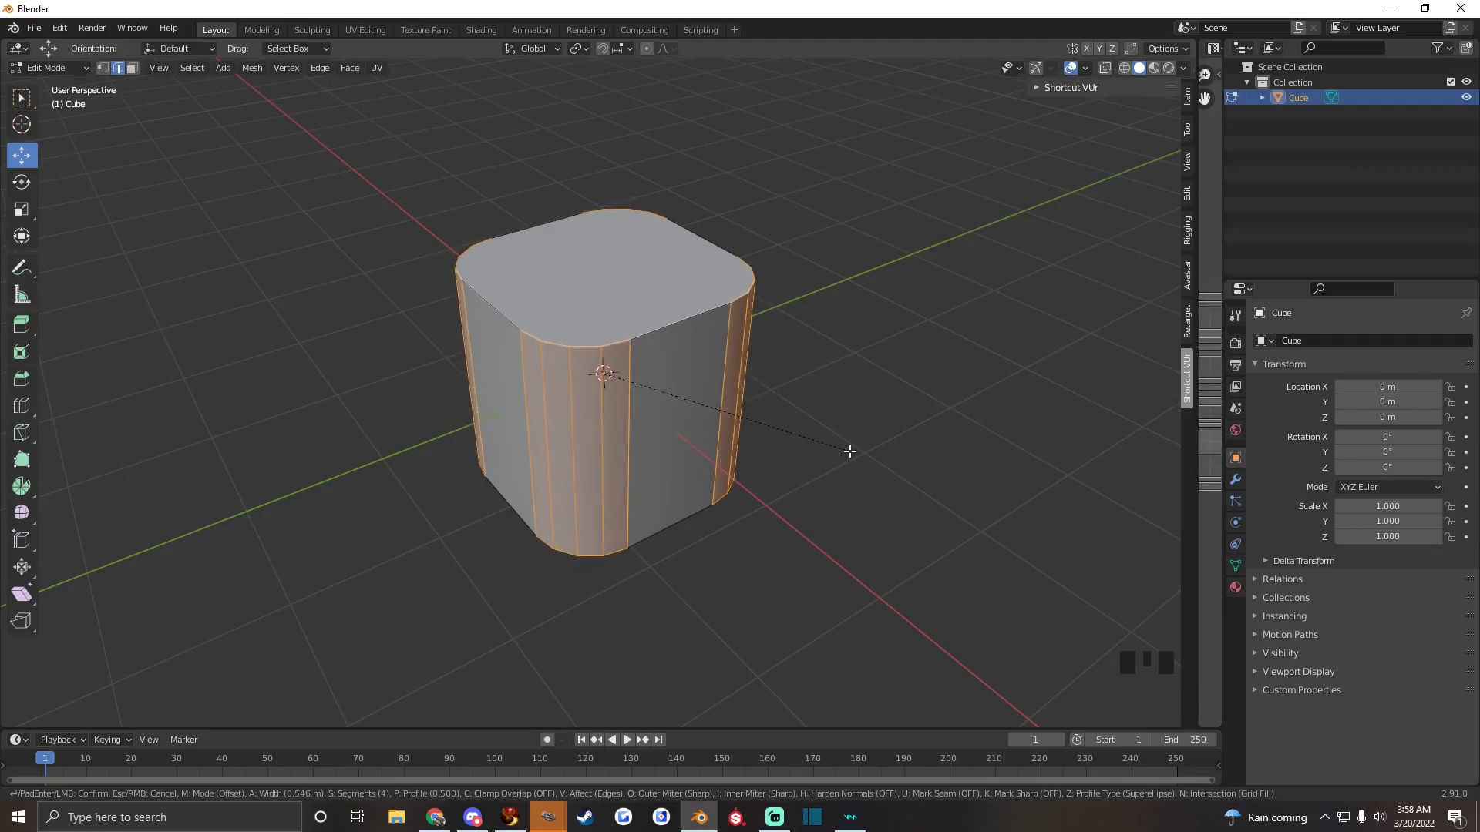
pyautogui.click(848, 453)
# Bevel the edges around the cube's top face with a single segment about 0.22 m wide
pyautogui.click(133, 69)
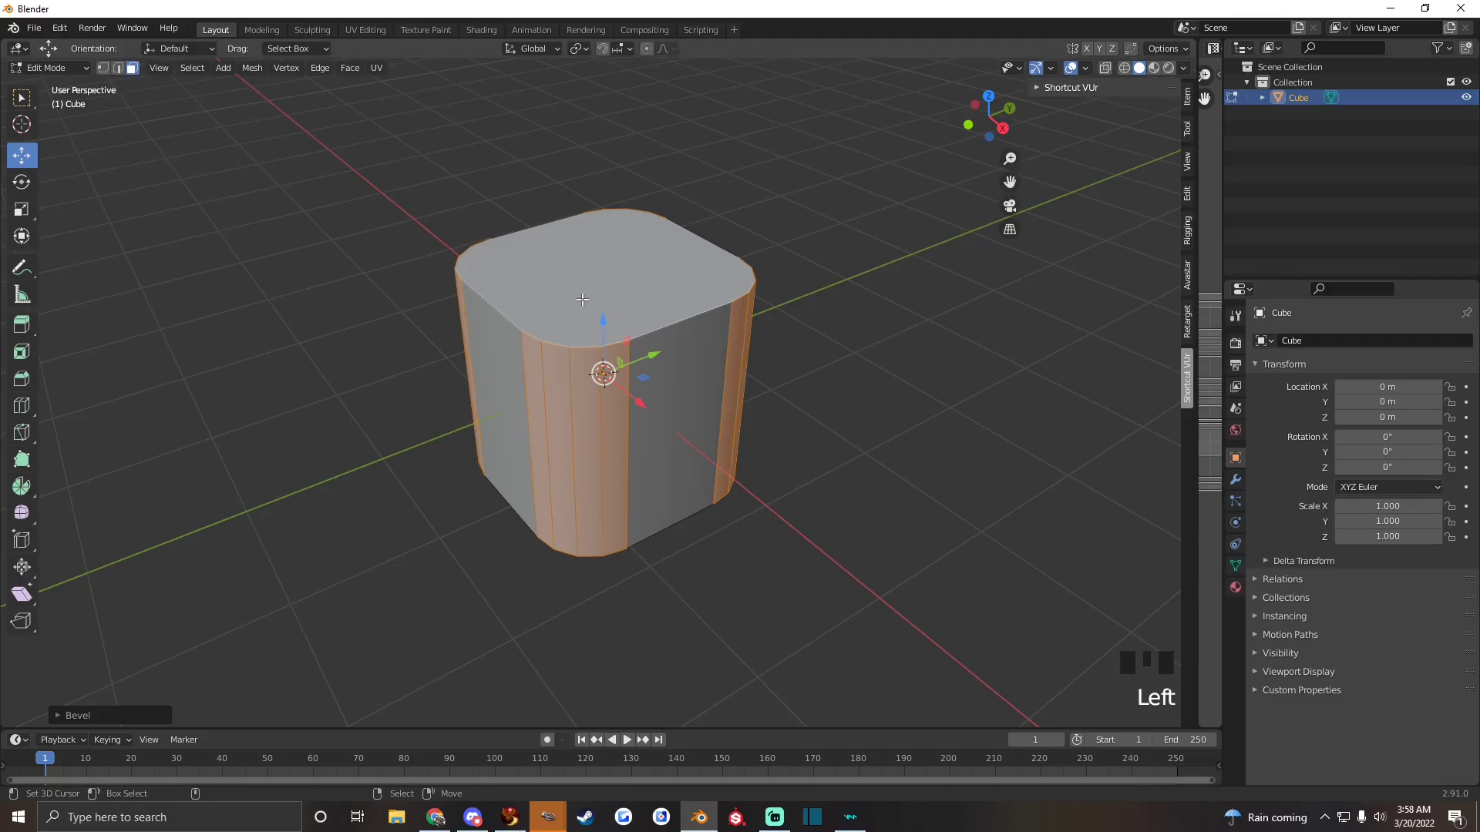
pyautogui.rightClick(586, 299)
pyautogui.keyDown('alt'); pyautogui.moveTo(669, 364); pyautogui.dragTo(666, 356); pyautogui.keyUp('alt')
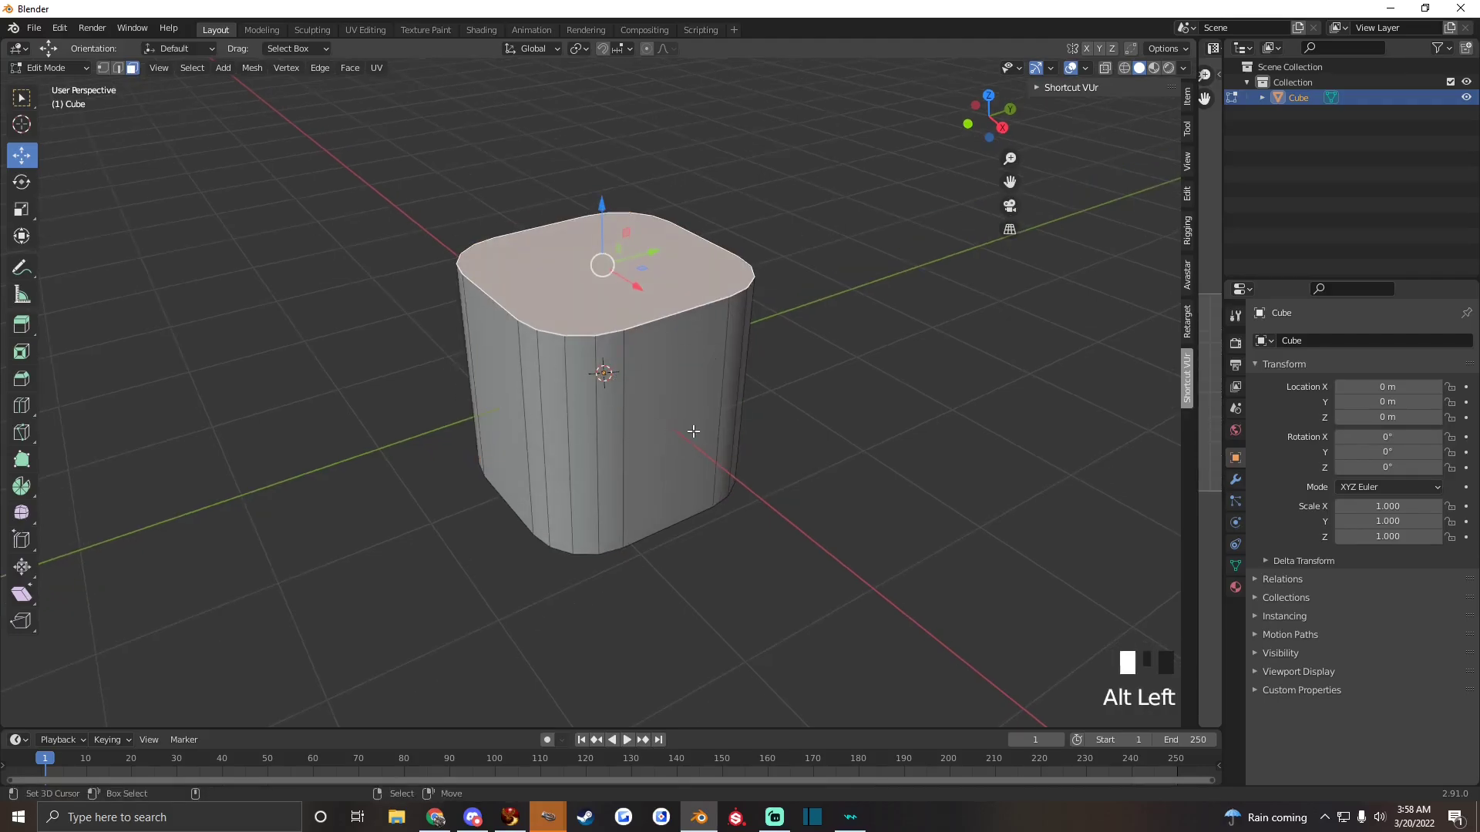
pyautogui.keyDown('alt'); pyautogui.moveTo(694, 431); pyautogui.dragTo(404, 384); pyautogui.keyUp('alt')
pyautogui.keyDown('alt'); pyautogui.moveTo(613, 437); pyautogui.dragTo(479, 439); pyautogui.keyUp('alt')
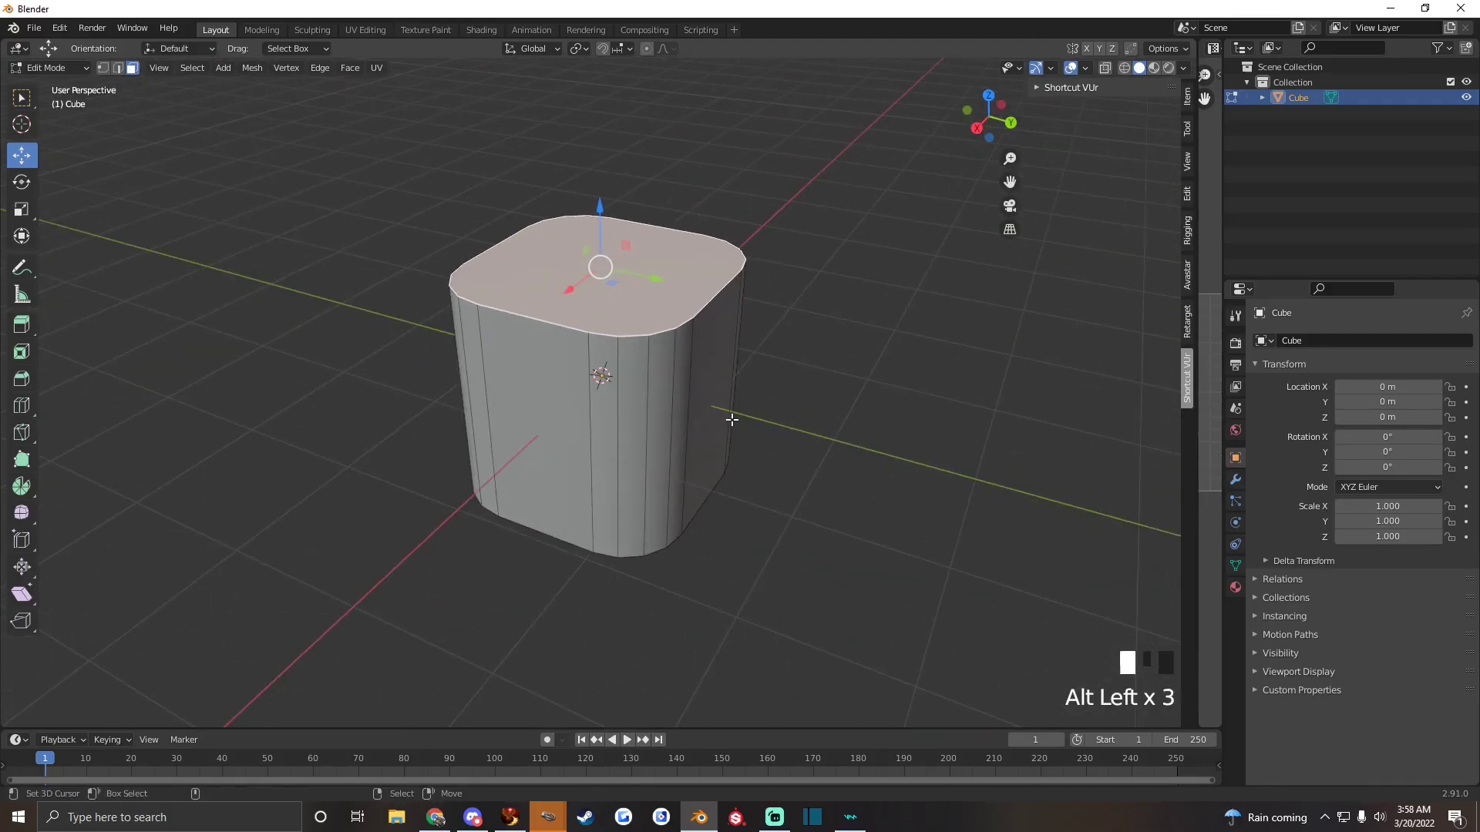
pyautogui.moveTo(731, 419)
pyautogui.keyDown('alt'); pyautogui.mouseDown()
pyautogui.moveTo(660, 423)
pyautogui.moveTo(730, 426)
pyautogui.moveTo(727, 408)
pyautogui.mouseUp(); pyautogui.keyUp('alt')
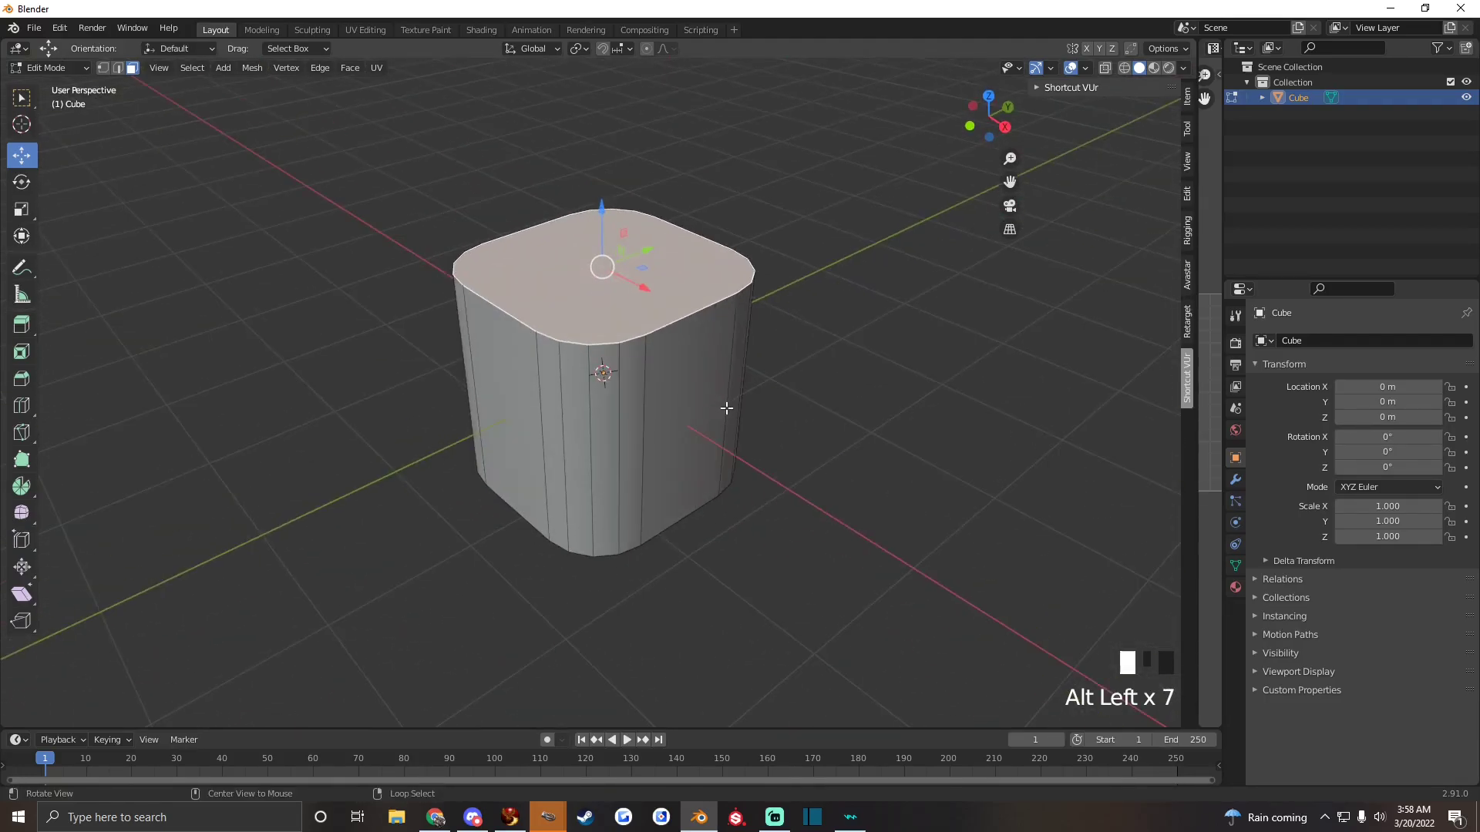
pyautogui.hotkey('ctrl', 'b')
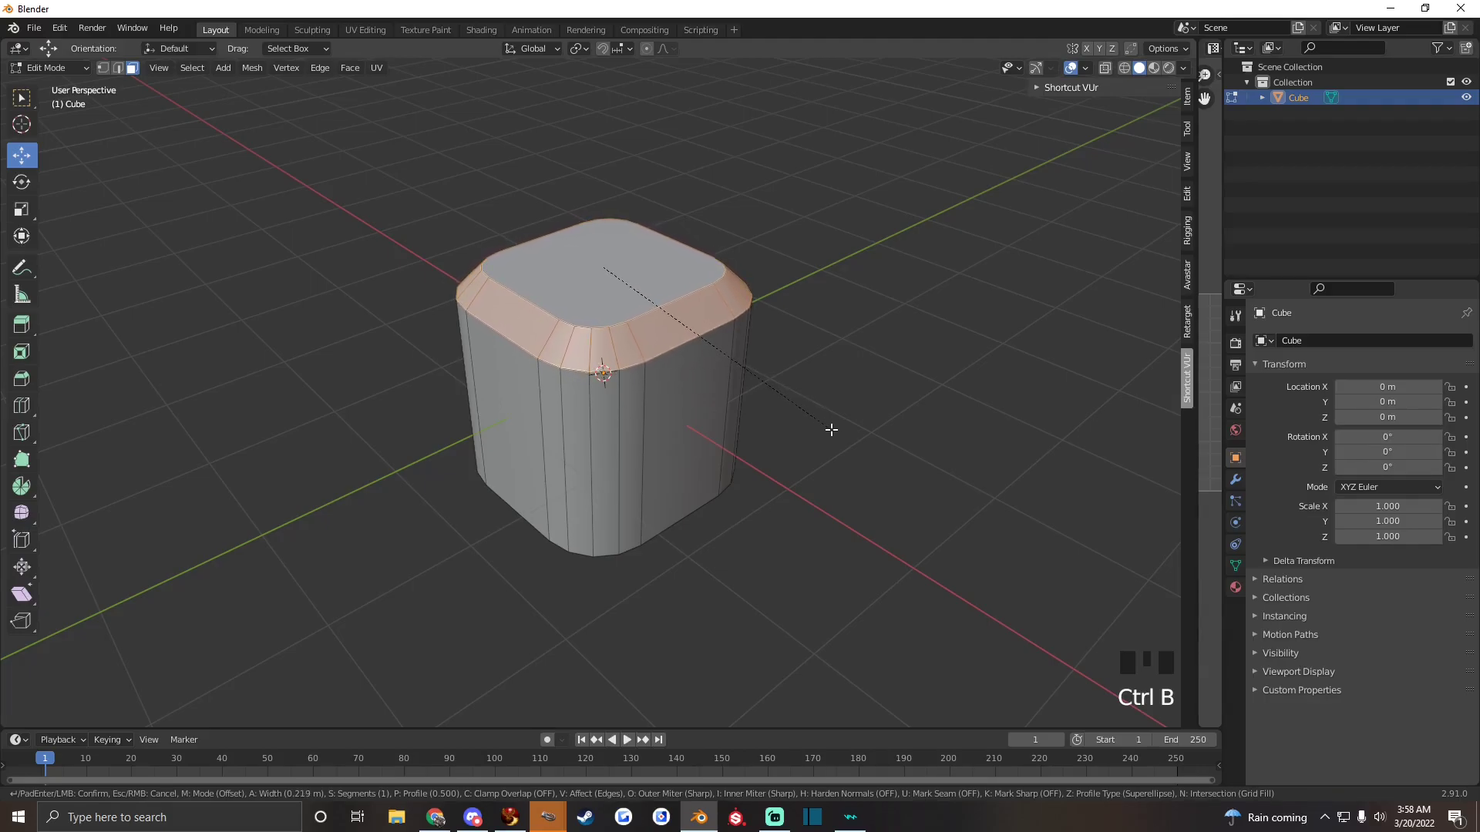
pyautogui.click(831, 430)
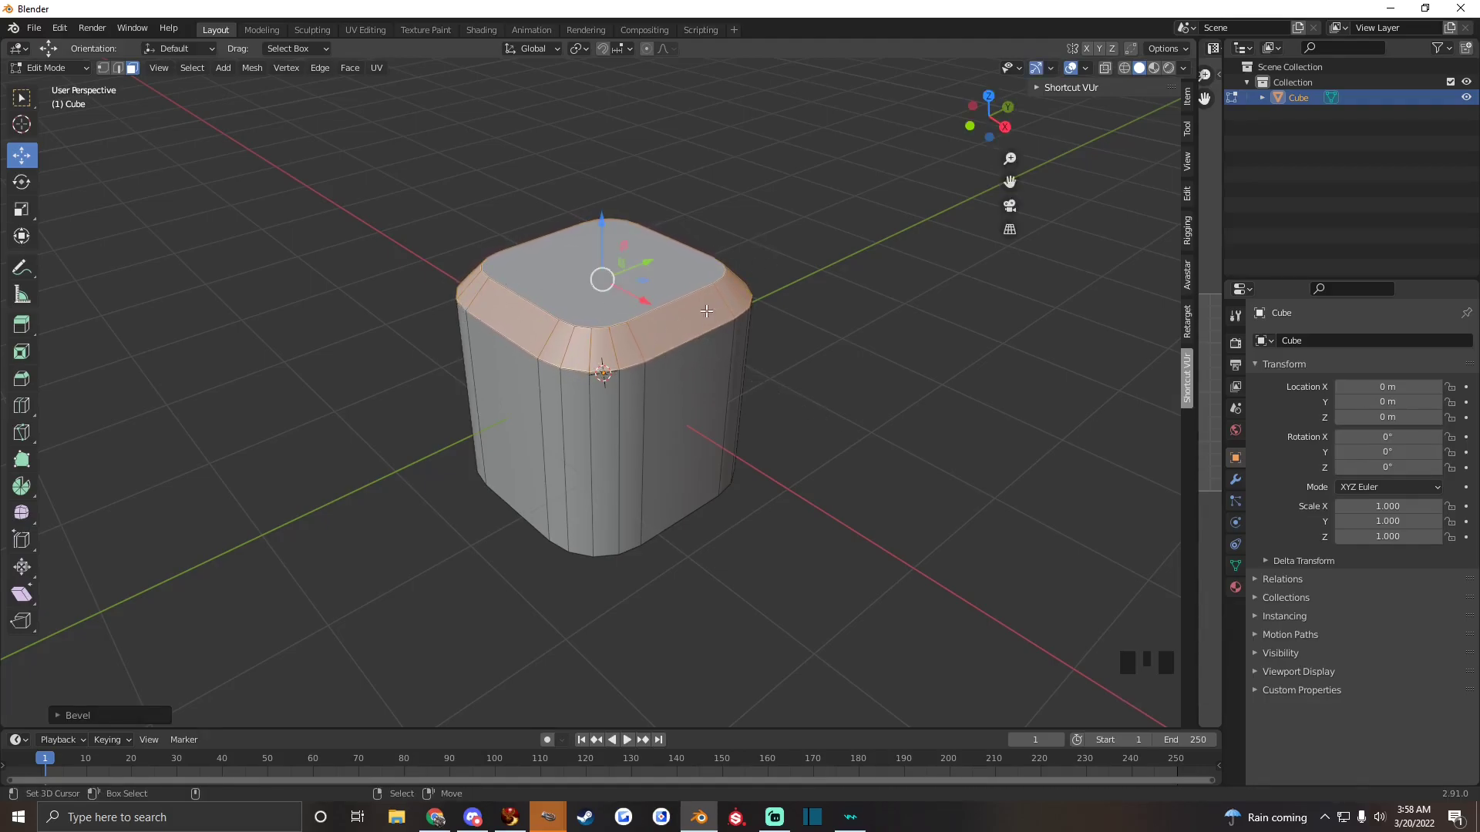
# Delete the face on the underside of the cube
pyautogui.keyDown('alt'); pyautogui.moveTo(706, 310); pyautogui.dragTo(680, 349); pyautogui.keyUp('alt')
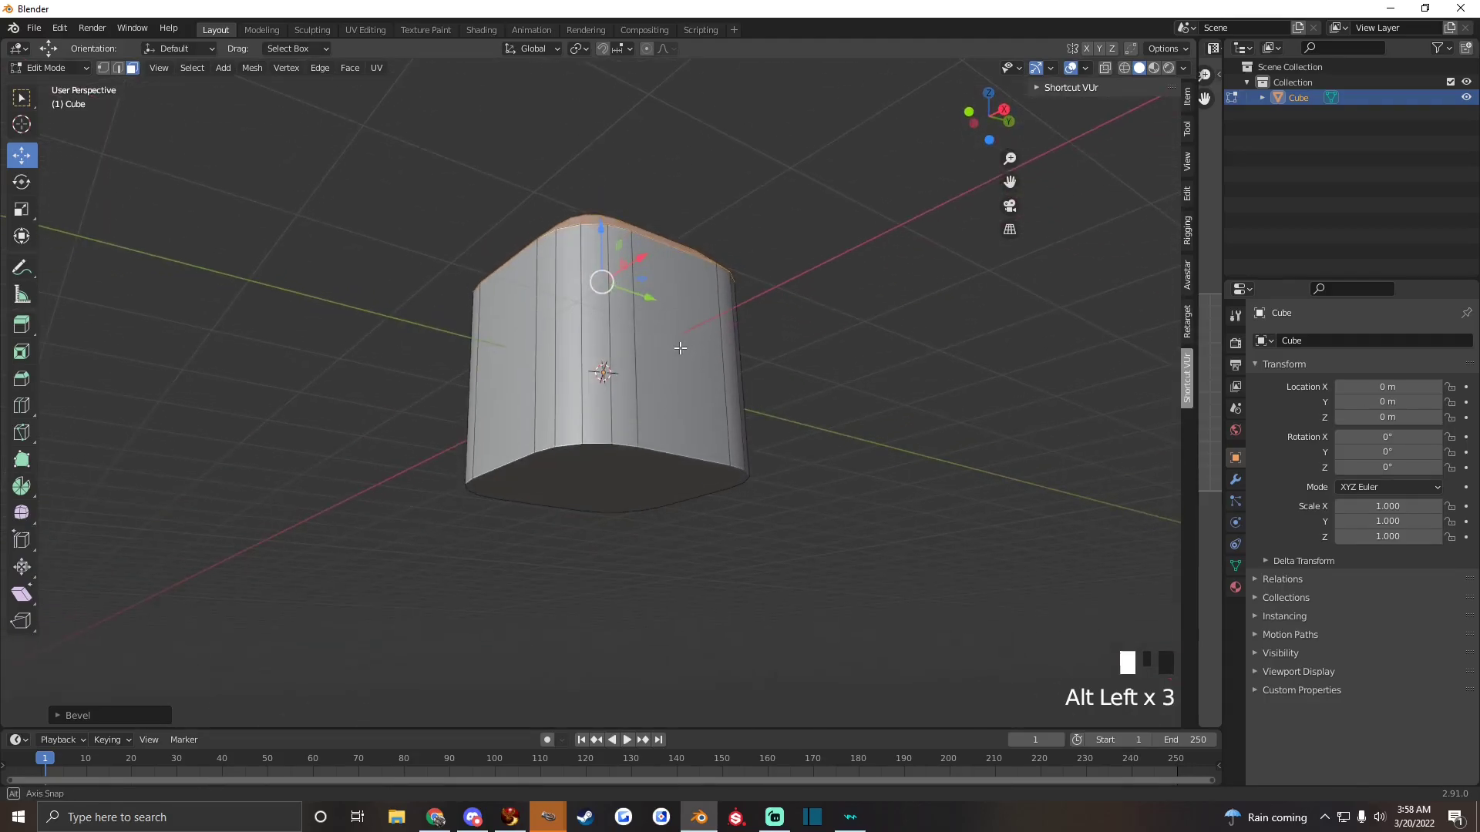
pyautogui.rightClick(608, 482)
pyautogui.press('Delete')
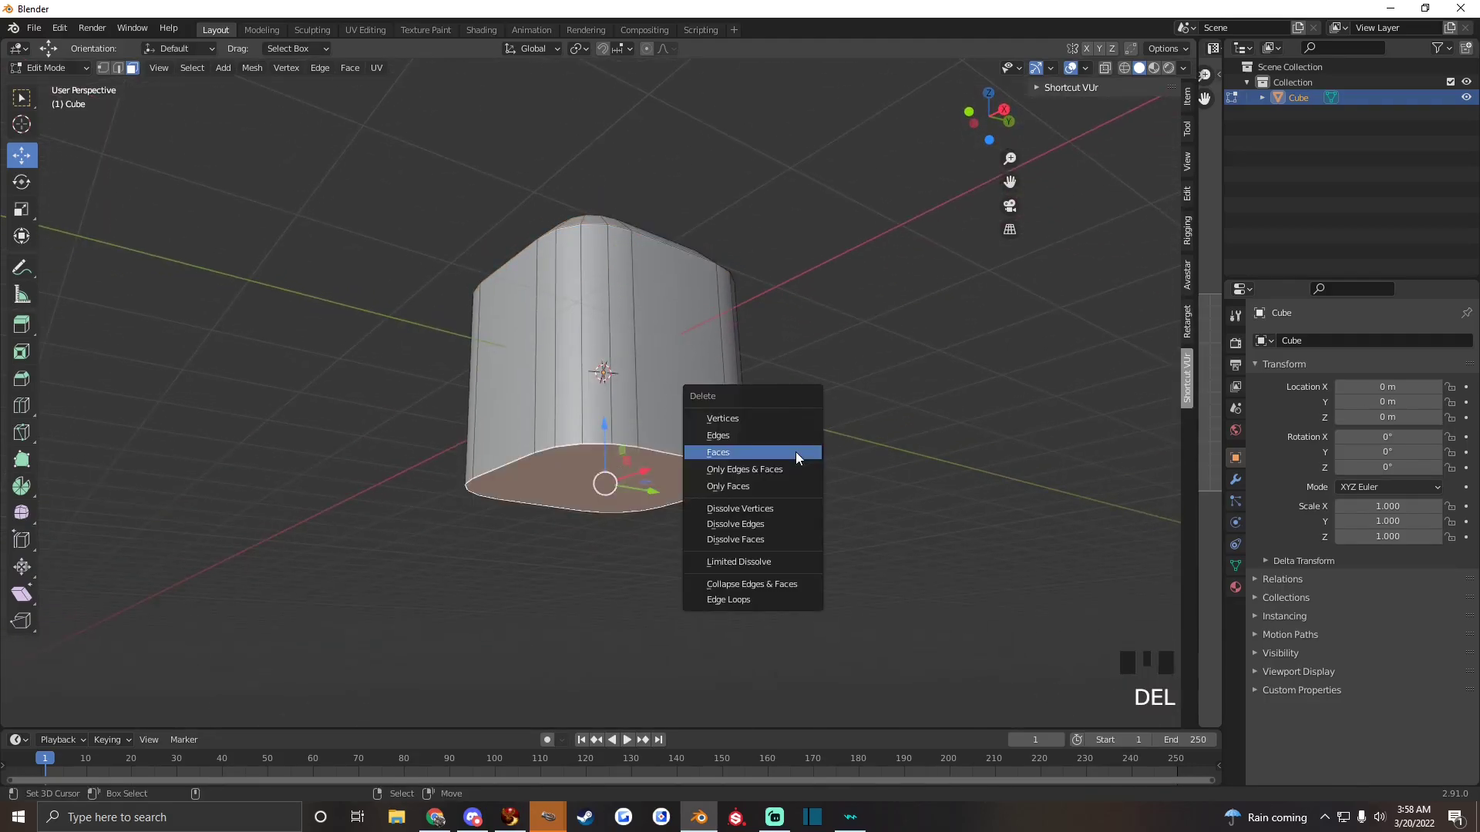
pyautogui.click(751, 454)
# Select the complete loop of vertical side faces around the cube, below the bevelled top
pyautogui.keyDown('alt'); pyautogui.moveTo(751, 455); pyautogui.dragTo(751, 422); pyautogui.keyUp('alt')
pyautogui.rightClick(583, 421)
pyautogui.rightClick(622, 423)
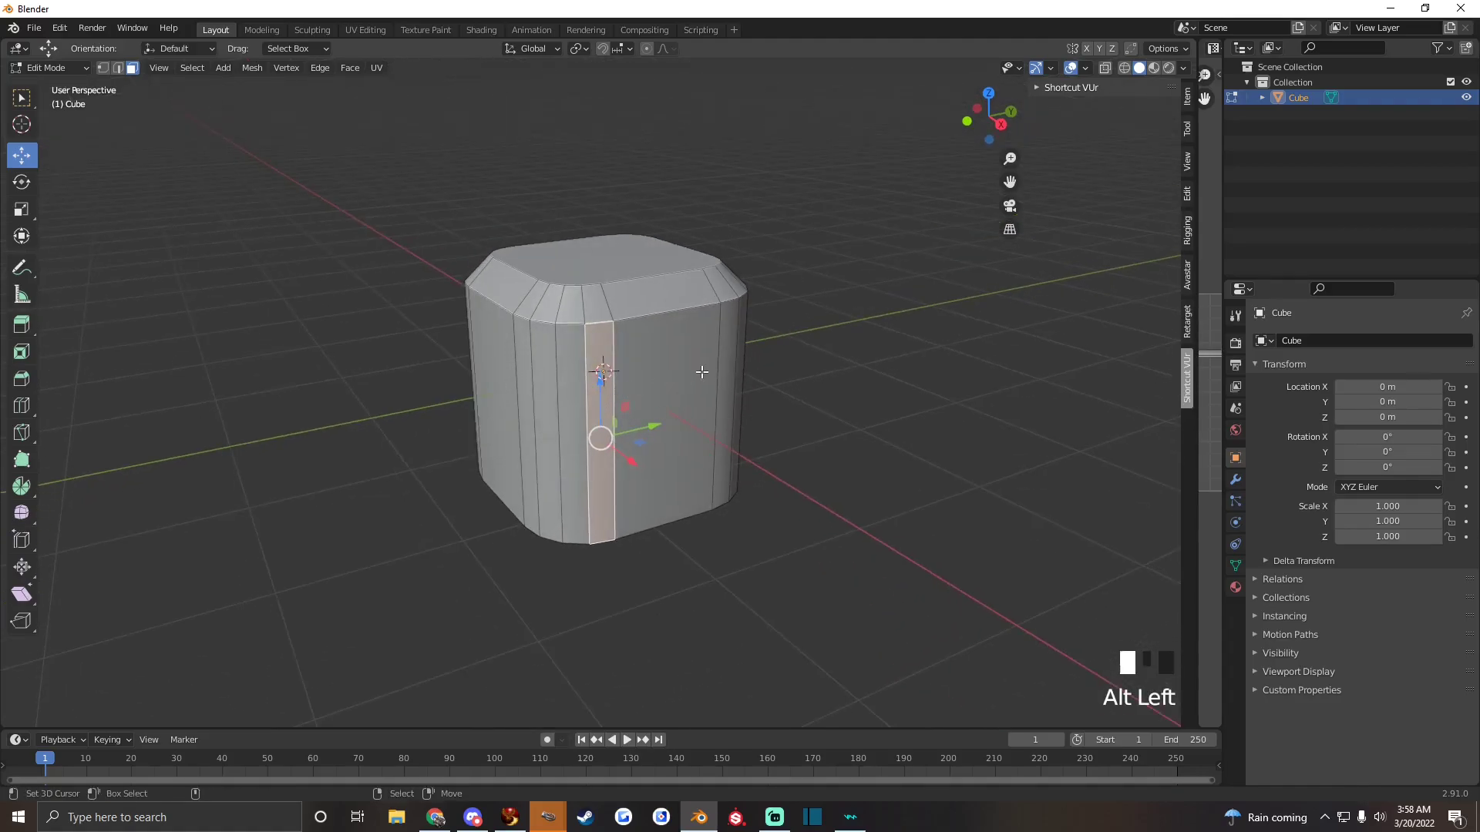
pyautogui.moveTo(701, 370)
pyautogui.keyDown('alt'); pyautogui.mouseDown()
pyautogui.moveTo(717, 361)
pyautogui.moveTo(733, 385)
pyautogui.moveTo(717, 377)
pyautogui.mouseUp(); pyautogui.keyUp('alt')
pyautogui.rightClick(720, 356)
pyautogui.rightClick(615, 422)
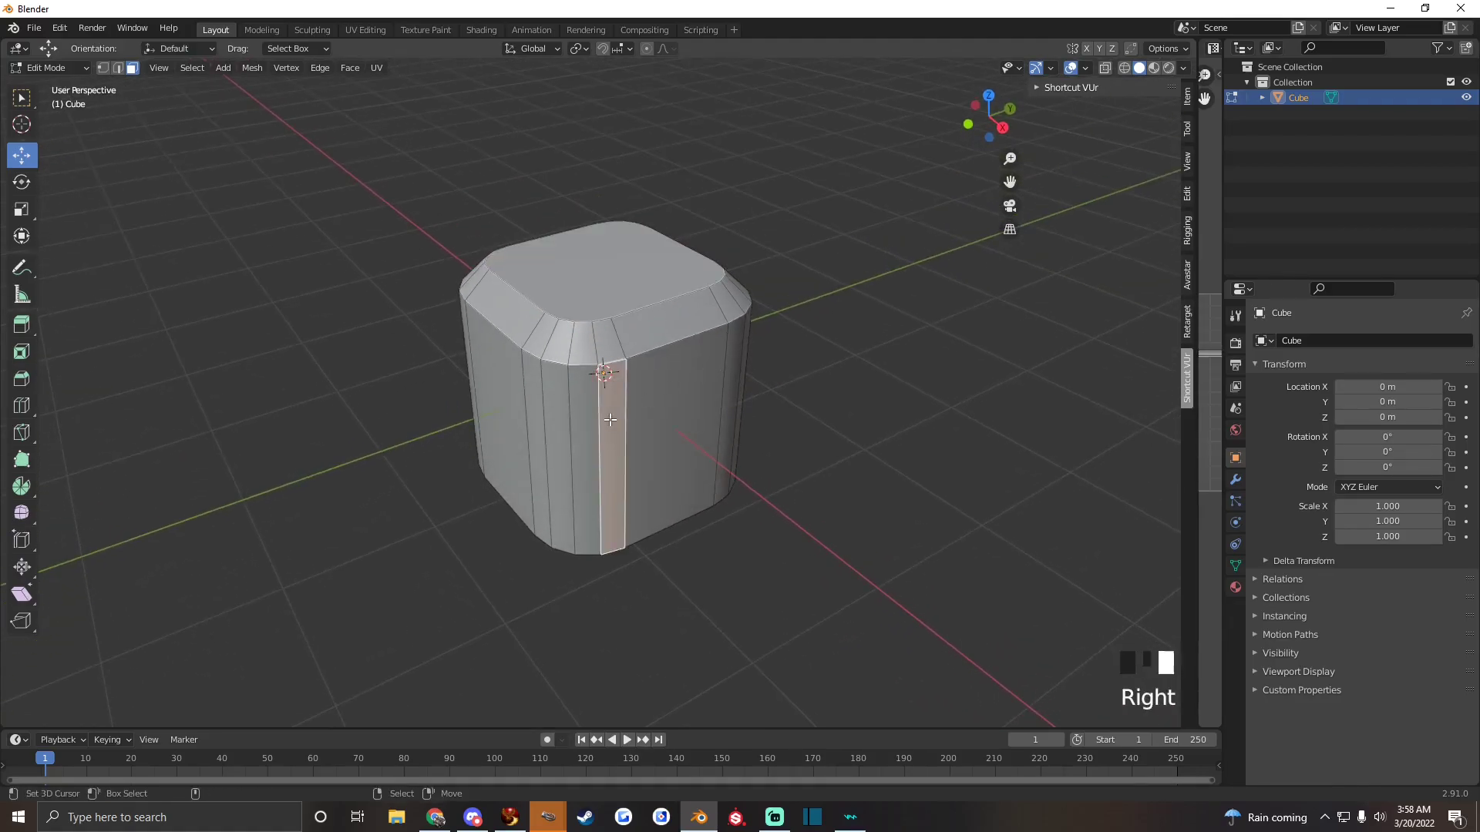
pyautogui.keyDown('alt'); pyautogui.keyDown('shift'); pyautogui.rightClick(623, 422); pyautogui.keyUp('shift'); pyautogui.keyUp('alt')
pyautogui.keyDown('alt'); pyautogui.moveTo(740, 436); pyautogui.dragTo(622, 409); pyautogui.keyUp('alt')
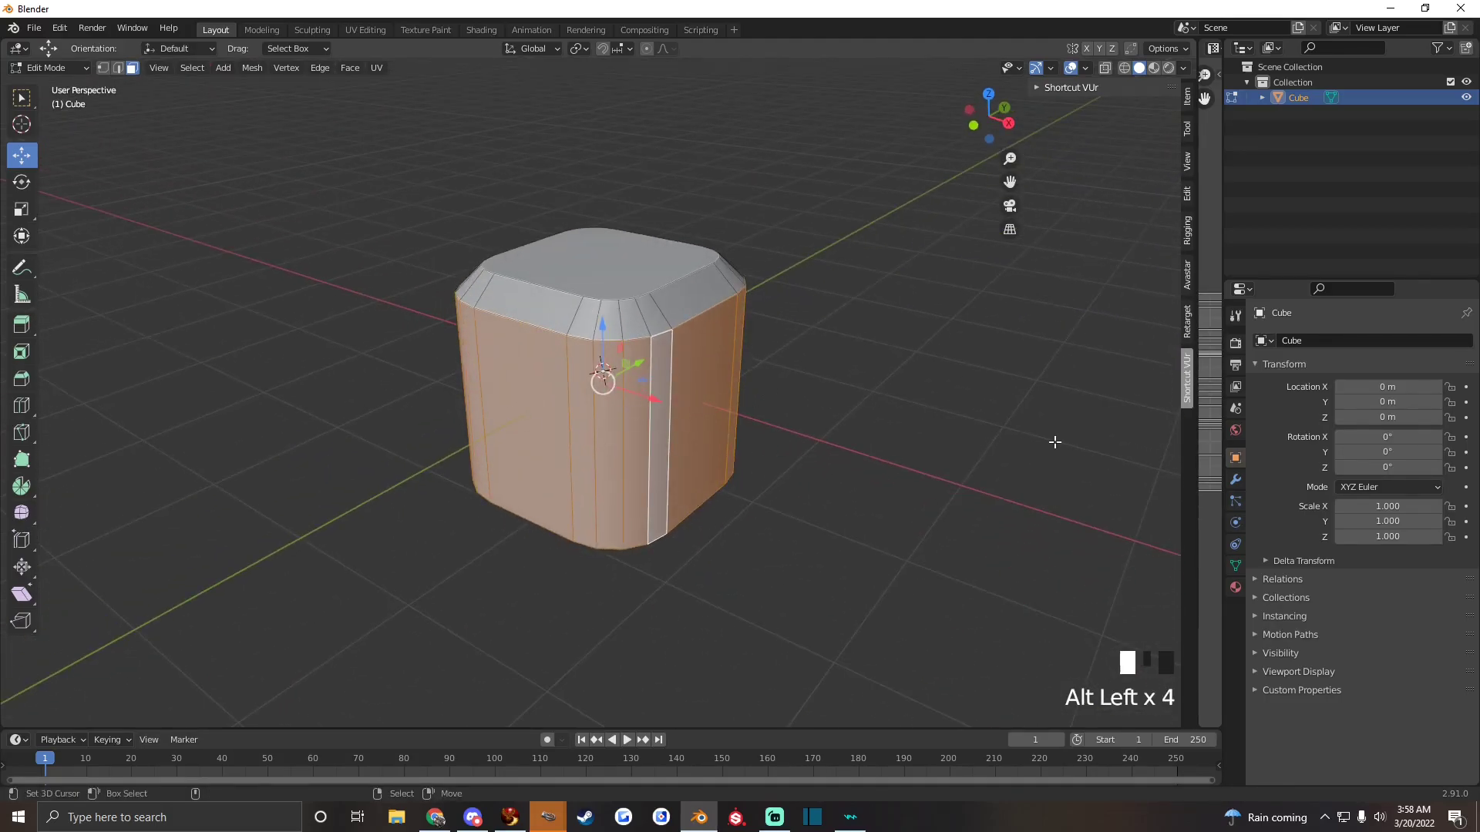
# Enlarge the area beside the 3D viewport and set it to the UV Editor
pyautogui.moveTo(1193, 504); pyautogui.dragTo(765, 504)
pyautogui.scroll(4, 1005, 442)
pyautogui.scroll(-1, 961, 451)
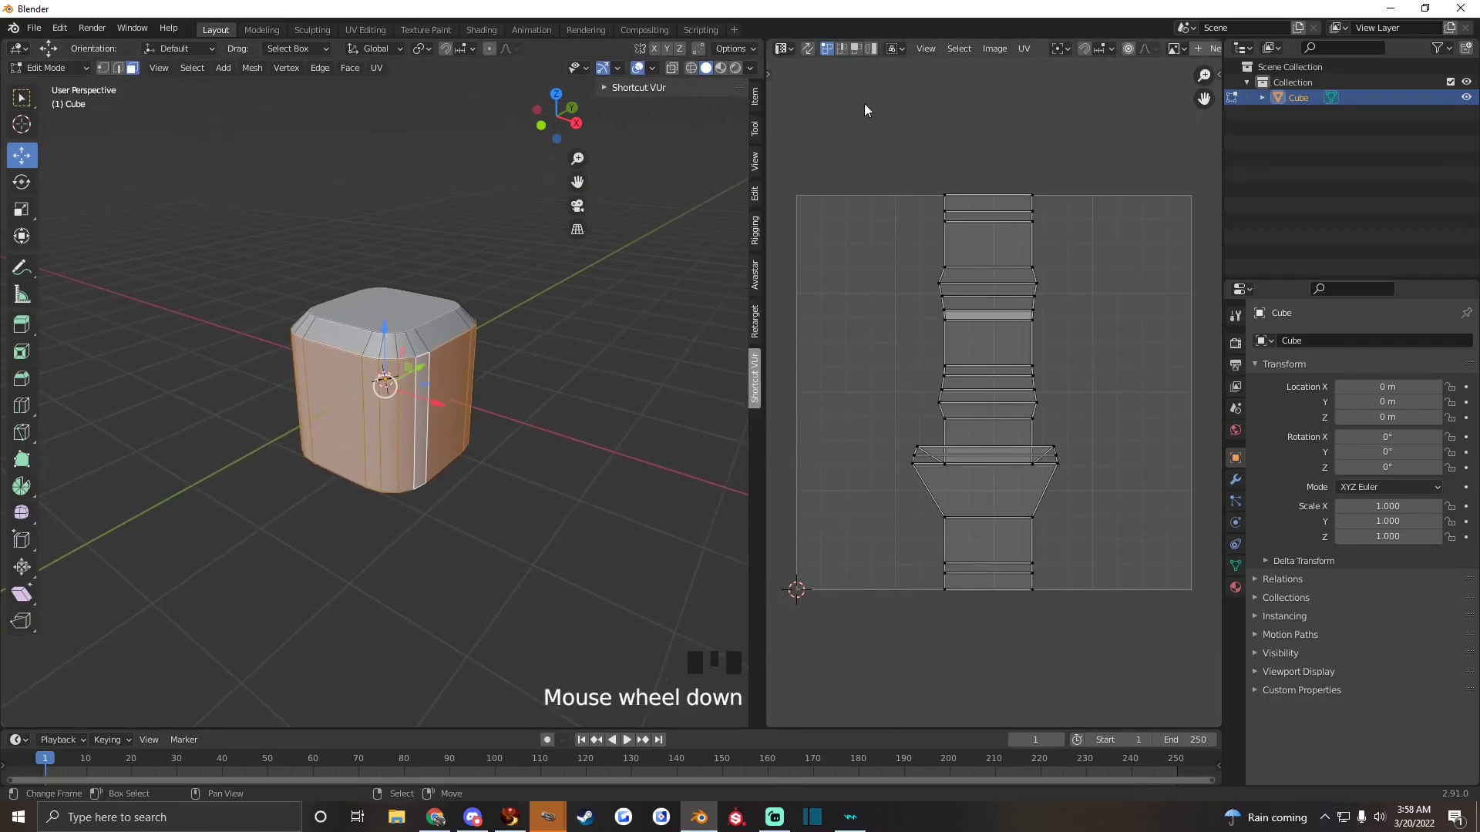
pyautogui.click(786, 49)
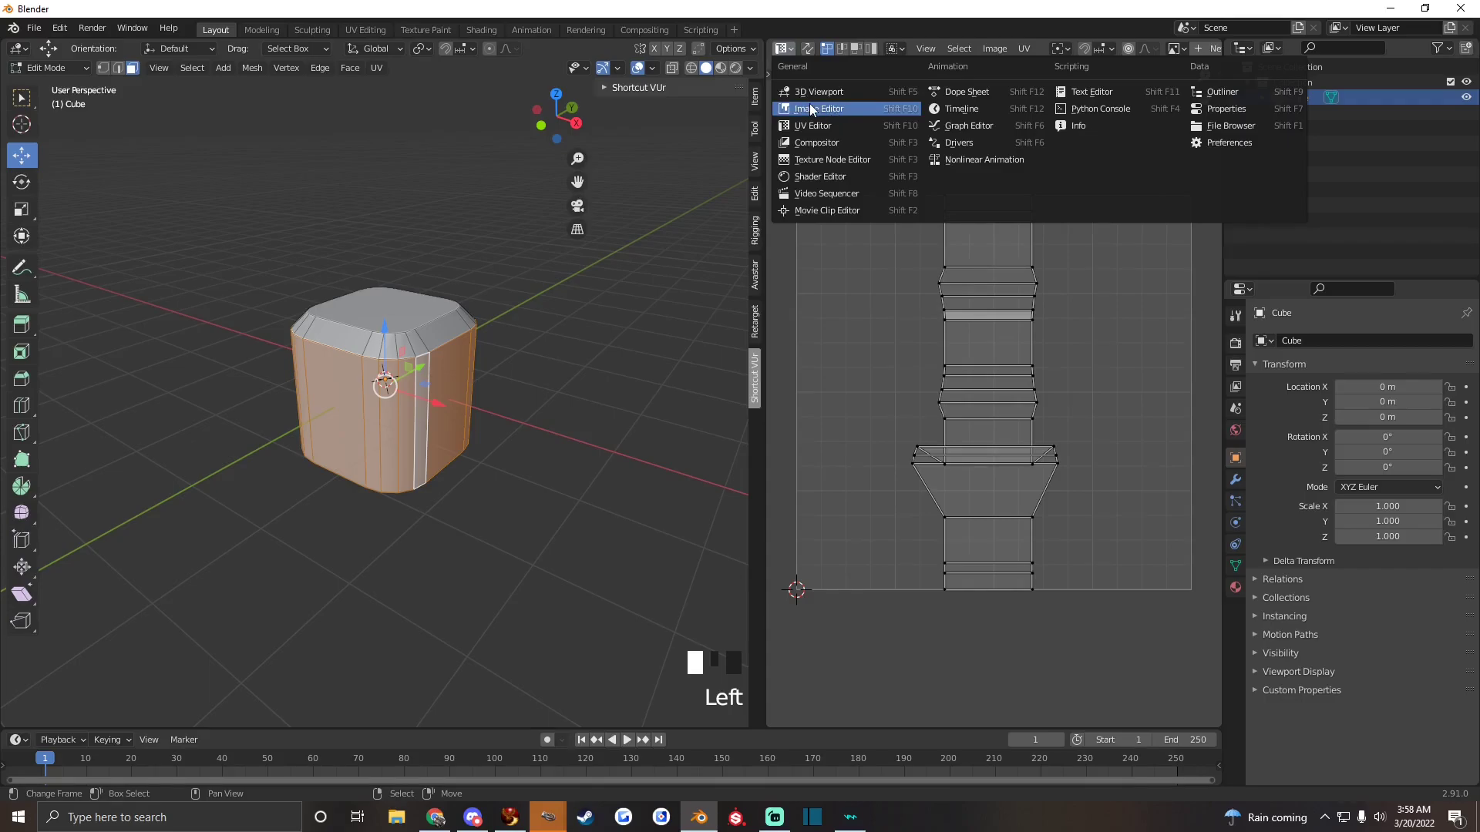
pyautogui.click(828, 127)
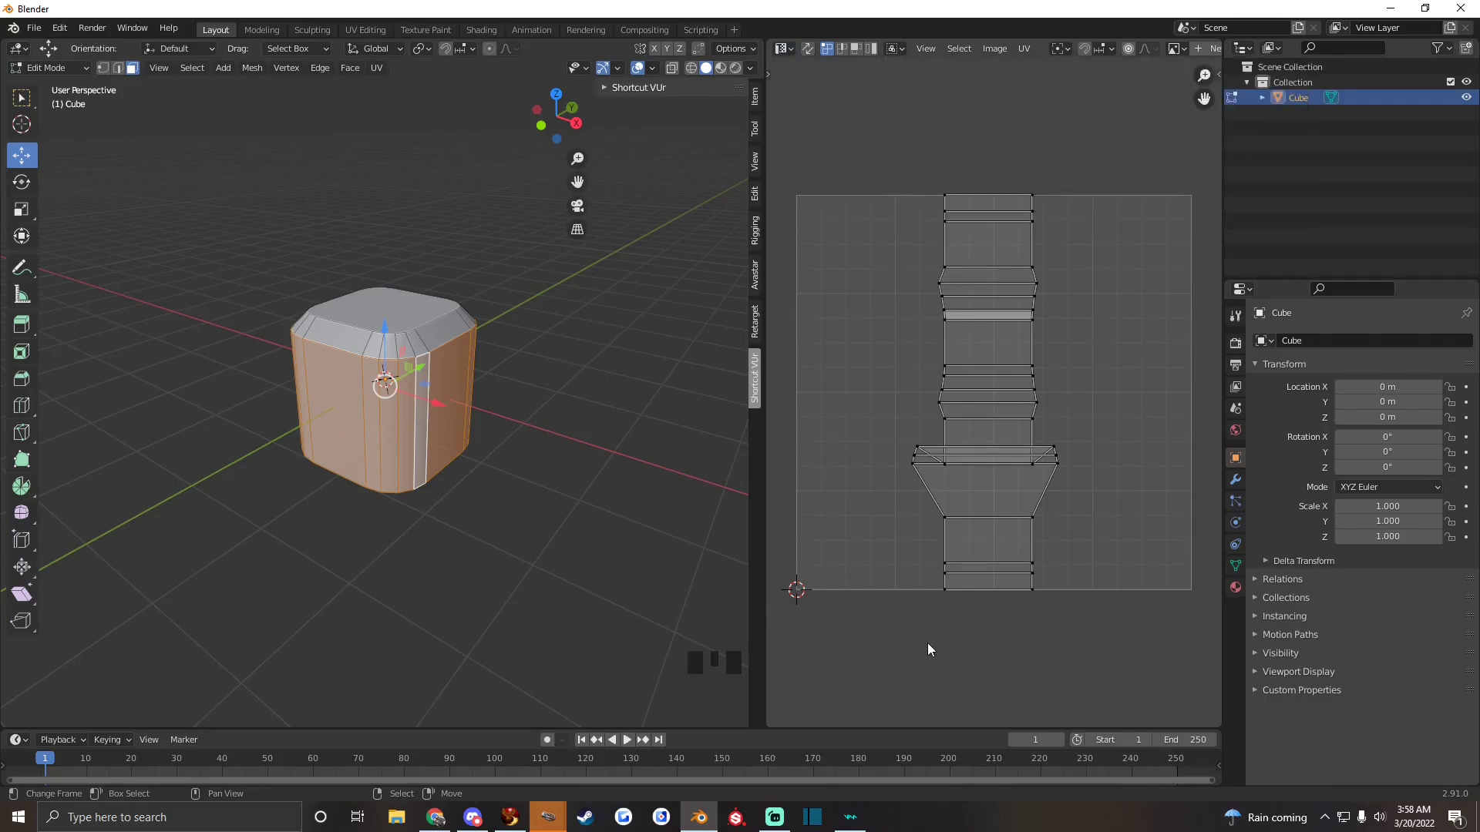
# Make a narrow corner strip the active face of the side-face loop and unwrap the selection with Lightmap Pack
pyautogui.keyDown('alt'); pyautogui.moveTo(463, 441); pyautogui.dragTo(525, 458); pyautogui.keyUp('alt')
pyautogui.keyDown('alt'); pyautogui.keyDown('shift'); pyautogui.rightClick(376, 423); pyautogui.keyUp('shift'); pyautogui.keyUp('alt')
pyautogui.keyDown('alt'); pyautogui.keyDown('shift'); pyautogui.rightClick(377, 422); pyautogui.keyUp('shift'); pyautogui.keyUp('alt')
pyautogui.keyDown('alt'); pyautogui.keyDown('shift'); pyautogui.rightClick(376, 422); pyautogui.keyUp('shift'); pyautogui.keyUp('alt')
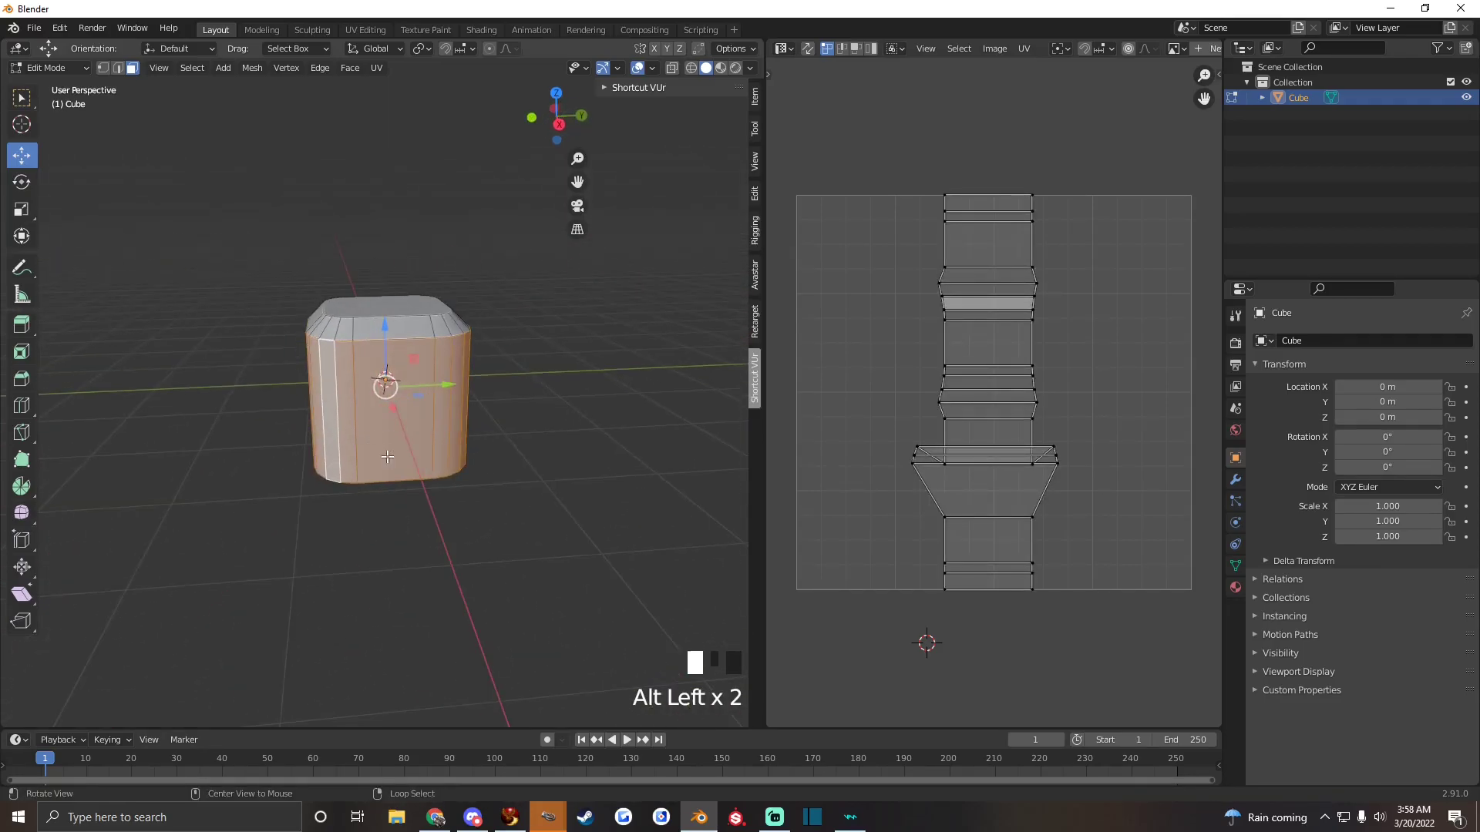
pyautogui.scroll(2, 525, 457)
pyautogui.keyDown('alt'); pyautogui.moveTo(401, 467); pyautogui.dragTo(491, 481); pyautogui.keyUp('alt')
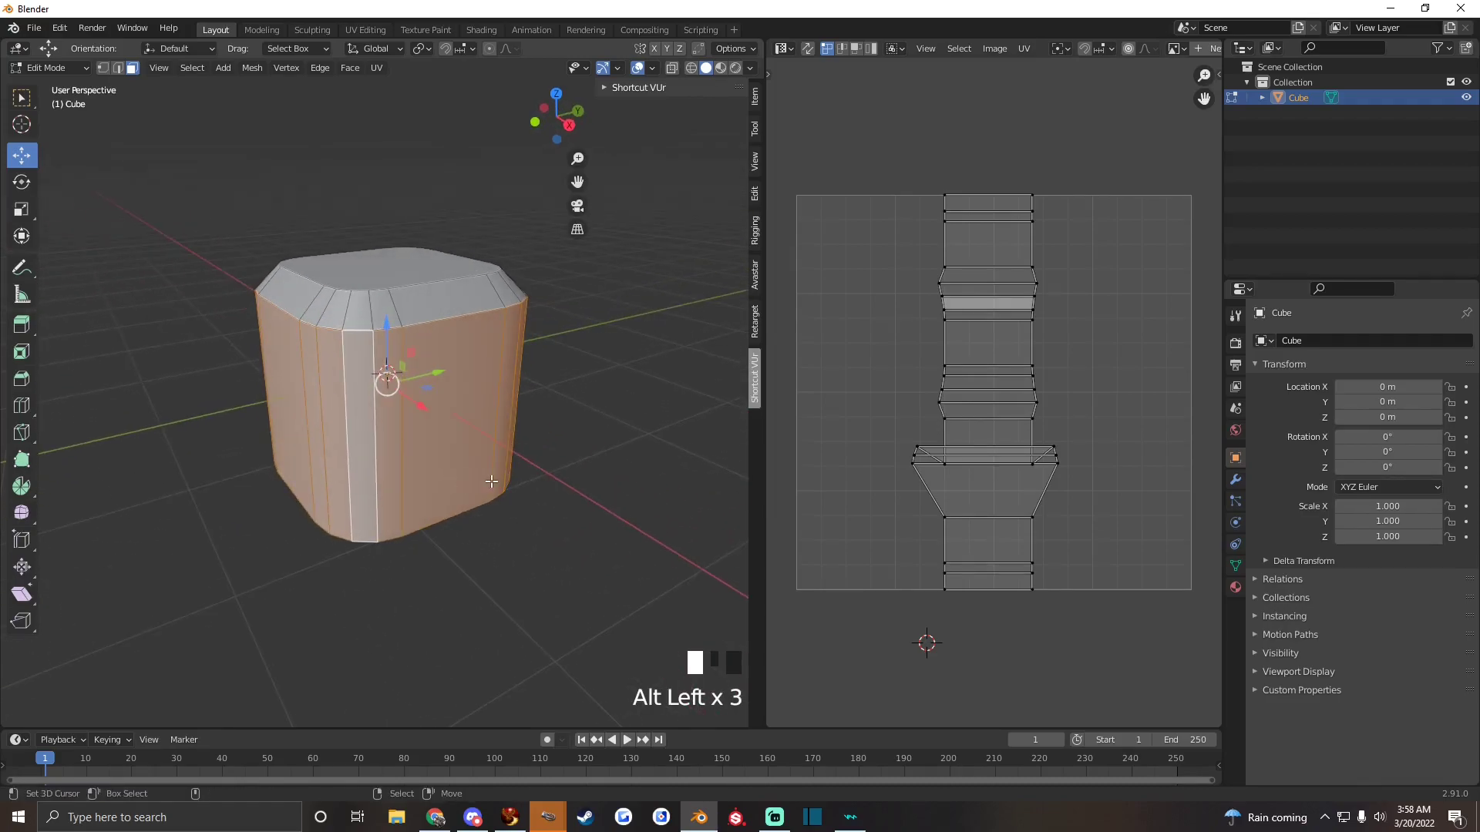
pyautogui.press('u')
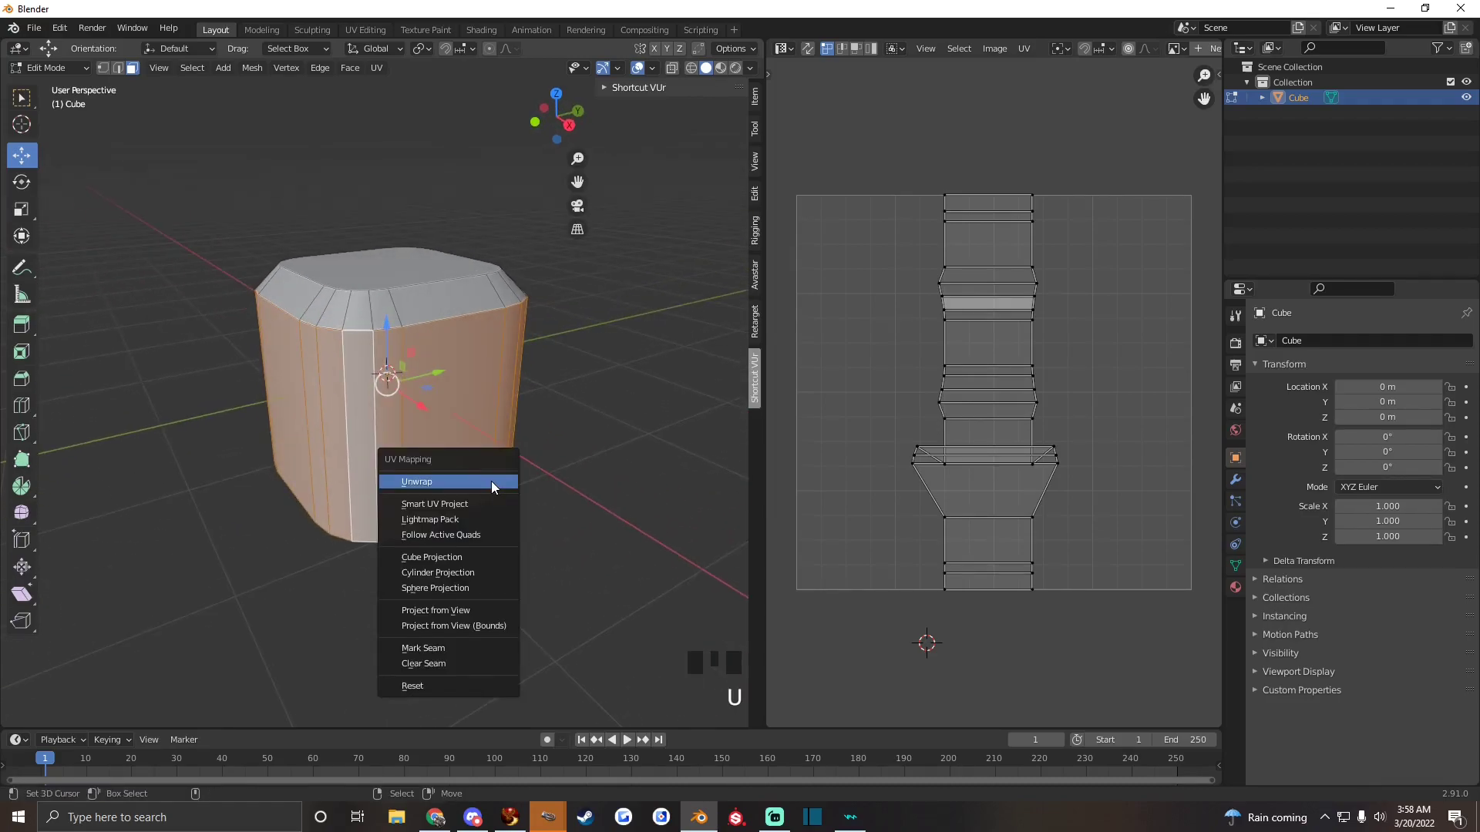
pyautogui.click(440, 521)
pyautogui.click(452, 683)
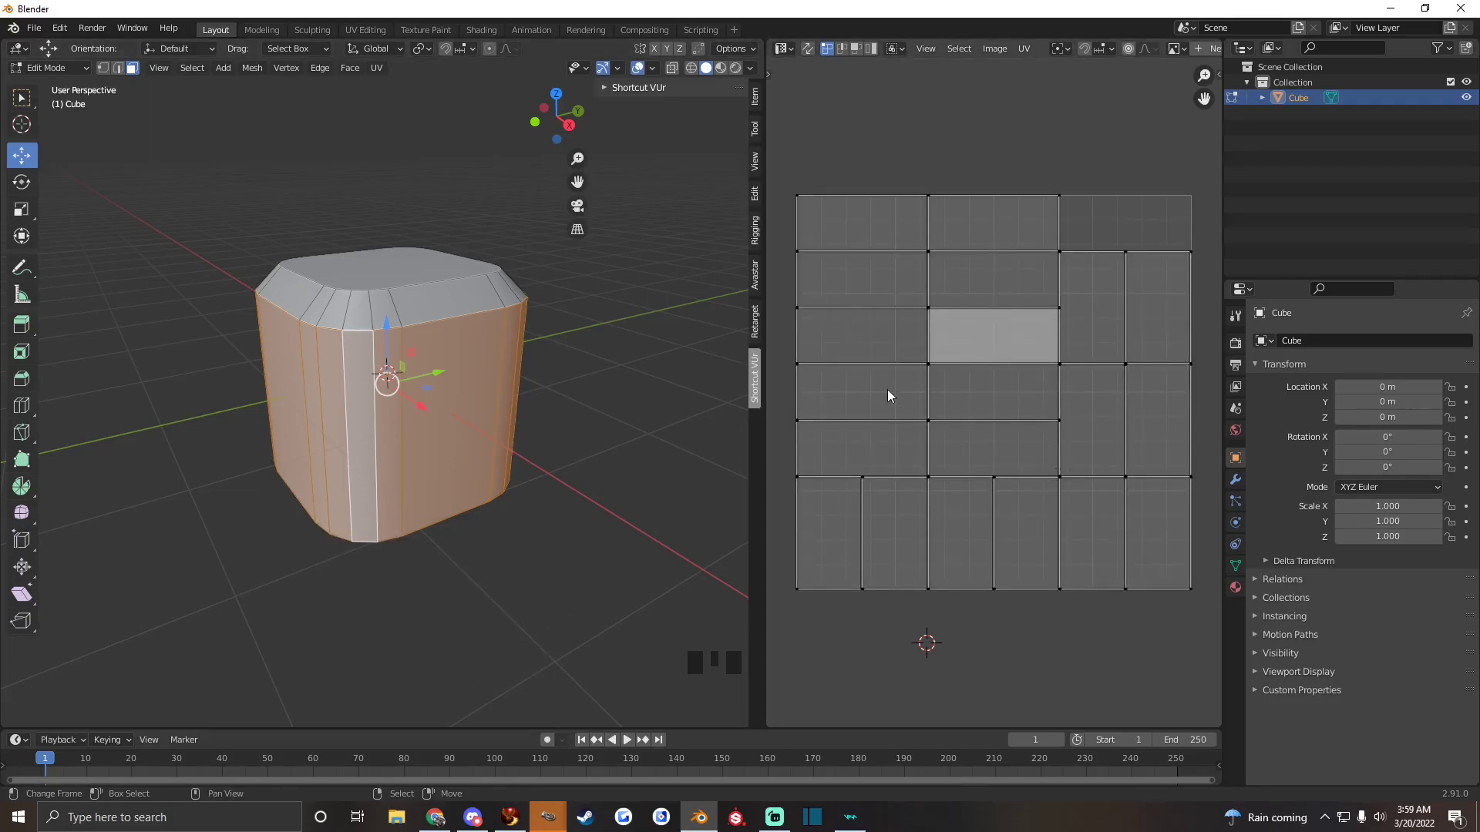
# Unwrap the selected side faces with Follow Active Quads, using Length Average as the edge length mode
pyautogui.keyDown('alt'); pyautogui.moveTo(454, 462); pyautogui.dragTo(470, 467); pyautogui.keyUp('alt')
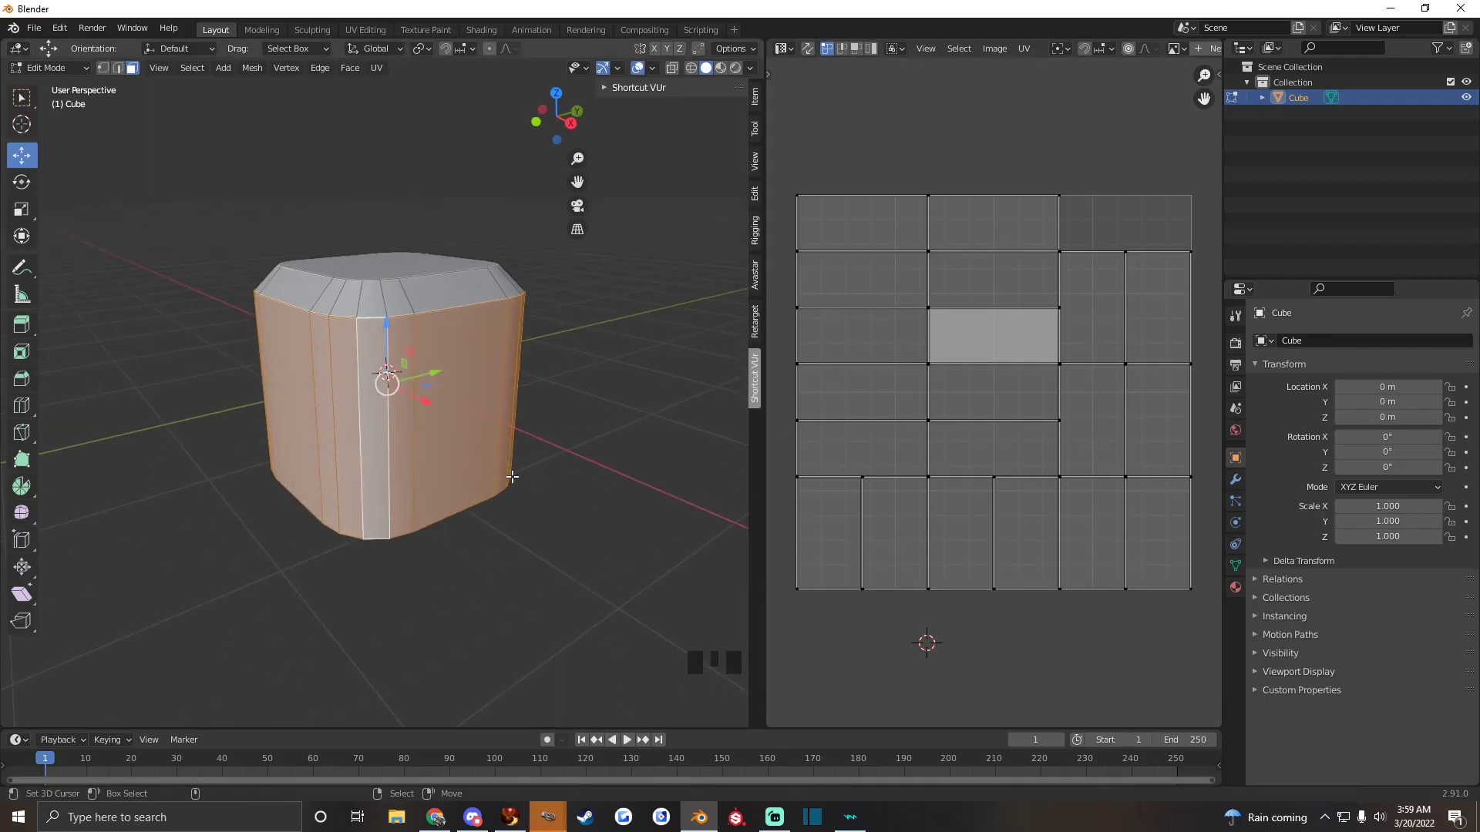
pyautogui.press('u')
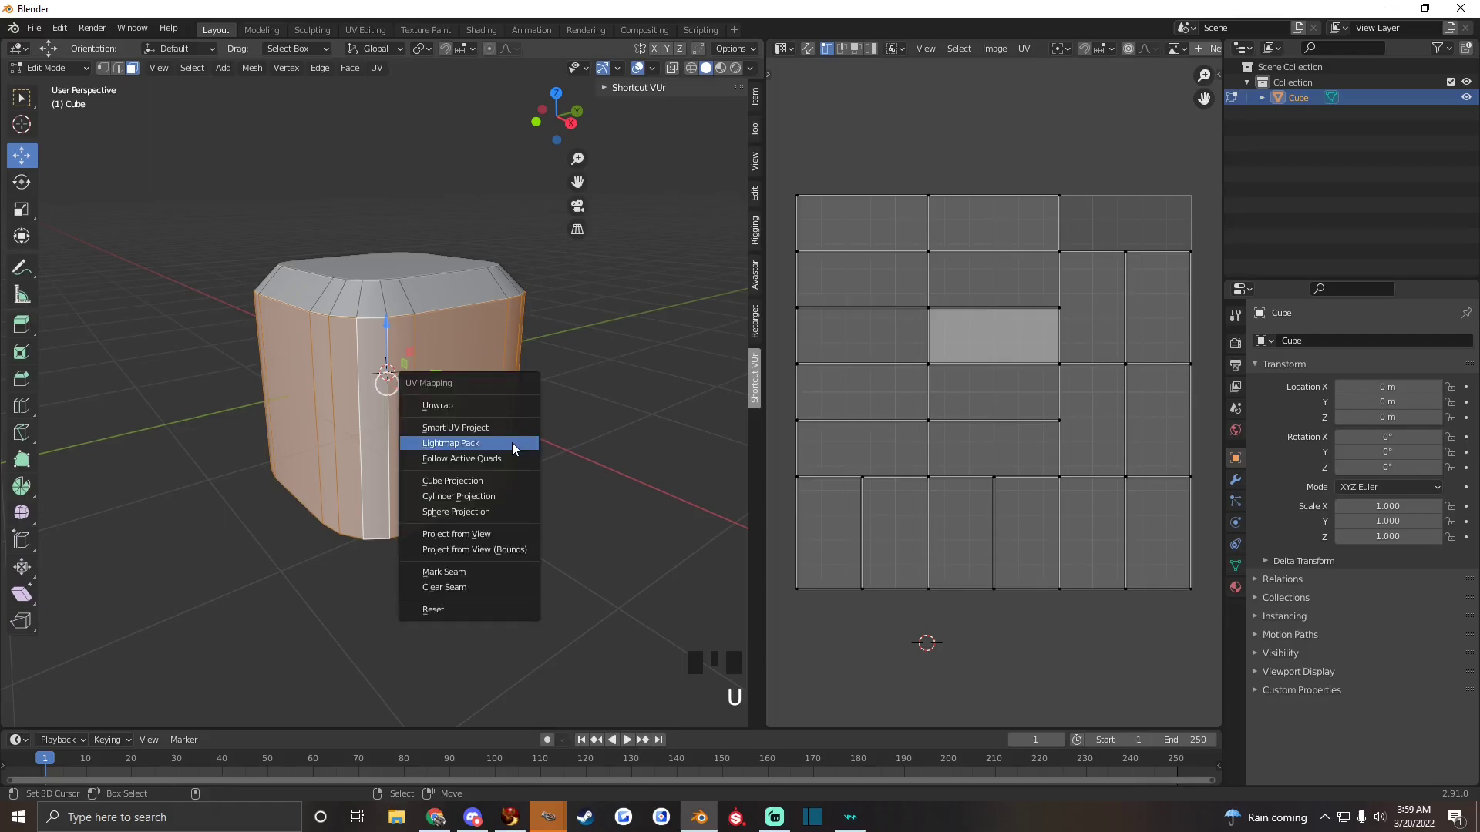
pyautogui.click(465, 459)
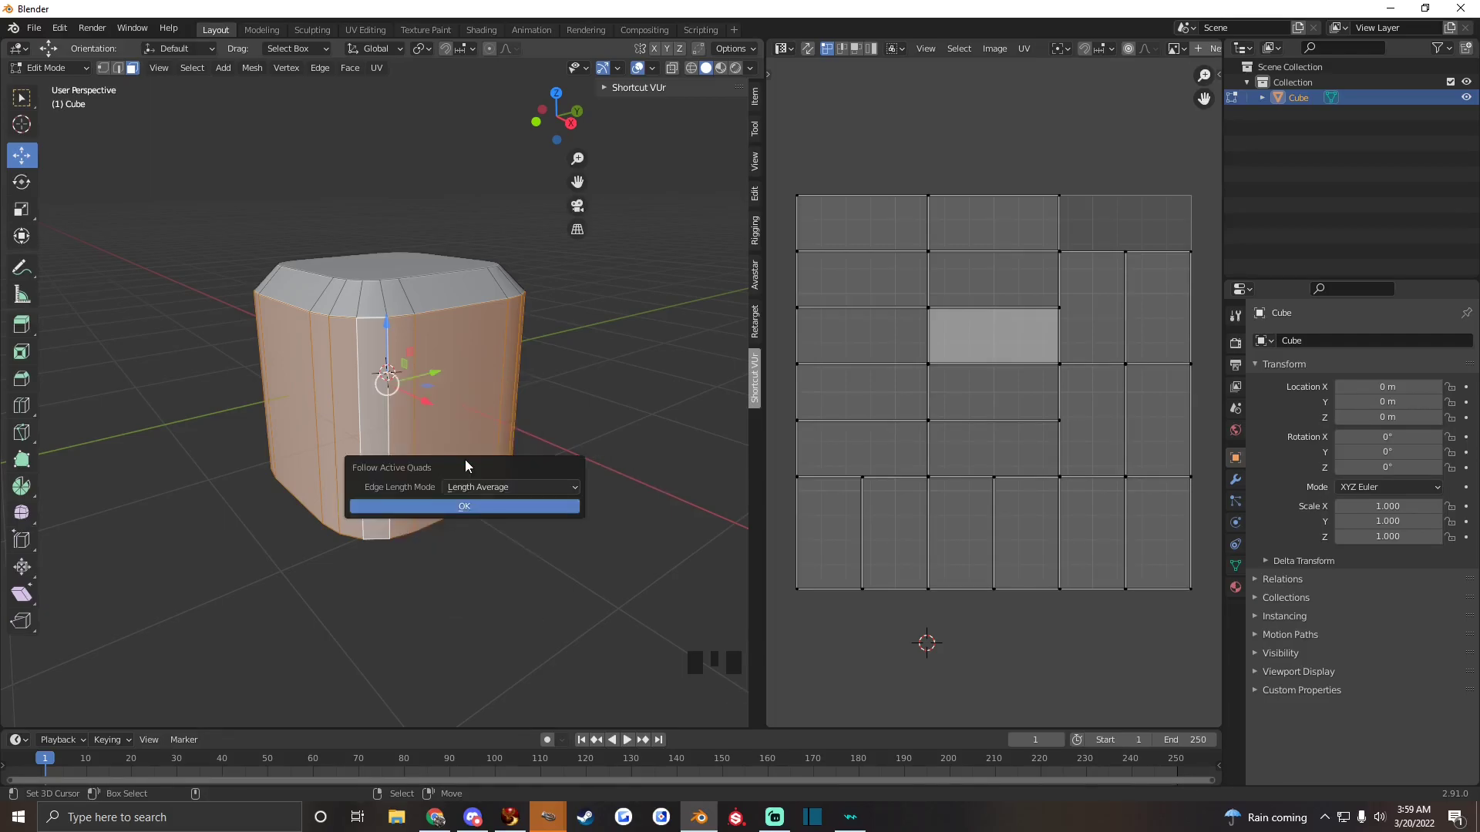
pyautogui.click(464, 508)
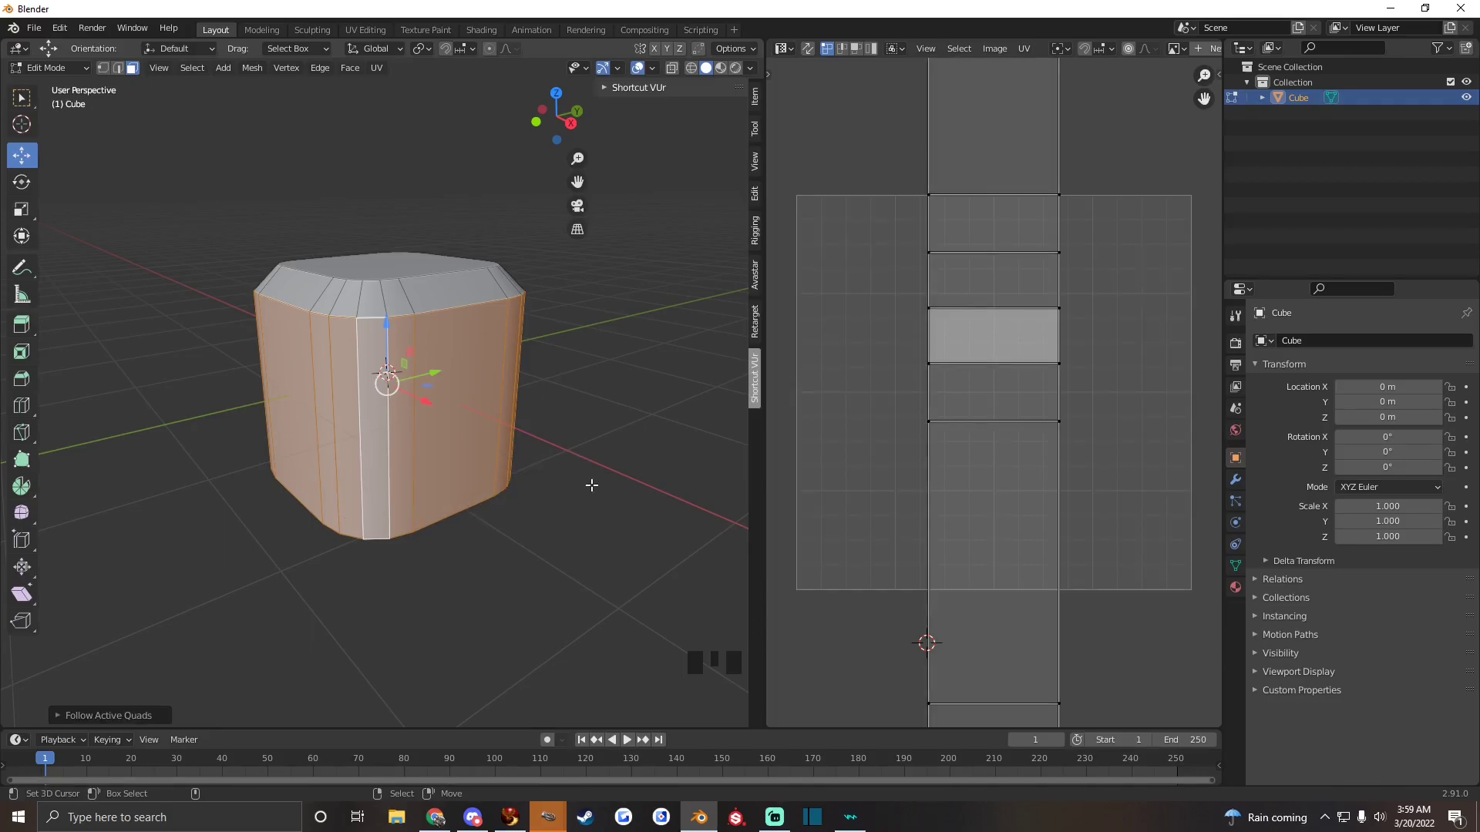
# Select all UVs of the side-face strip and fit them into the UV square with Pack Islands
pyautogui.scroll(-5, 982, 377)
pyautogui.keyDown('alt'); pyautogui.moveTo(532, 424); pyautogui.dragTo(428, 440); pyautogui.keyUp('alt')
pyautogui.keyDown('alt'); pyautogui.moveTo(568, 406); pyautogui.dragTo(515, 425); pyautogui.keyUp('alt')
pyautogui.keyDown('alt'); pyautogui.moveTo(514, 425); pyautogui.dragTo(520, 429); pyautogui.keyUp('alt')
pyautogui.keyDown('alt'); pyautogui.moveTo(520, 429); pyautogui.dragTo(500, 455); pyautogui.keyUp('alt')
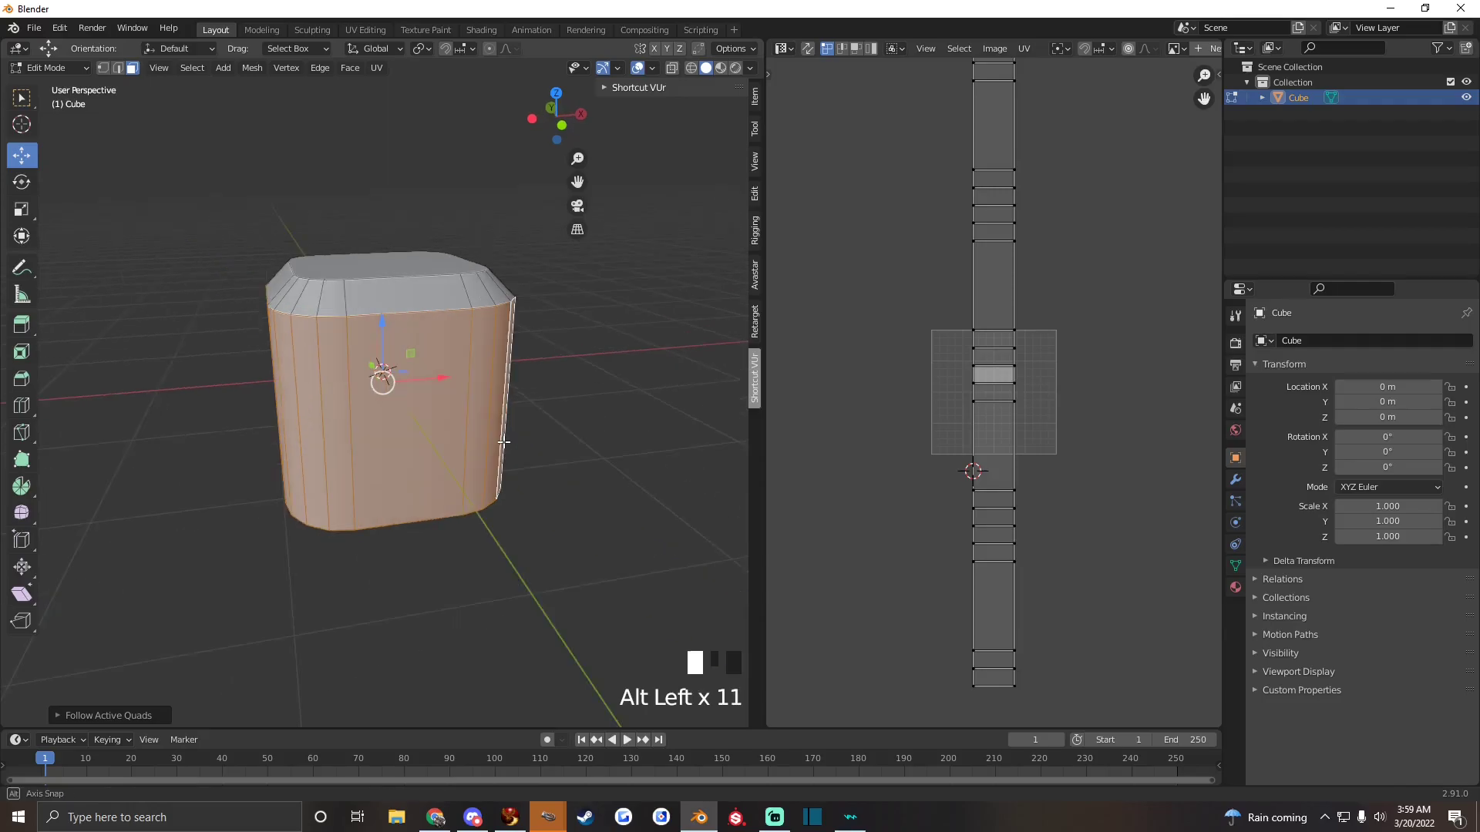
pyautogui.press('a')
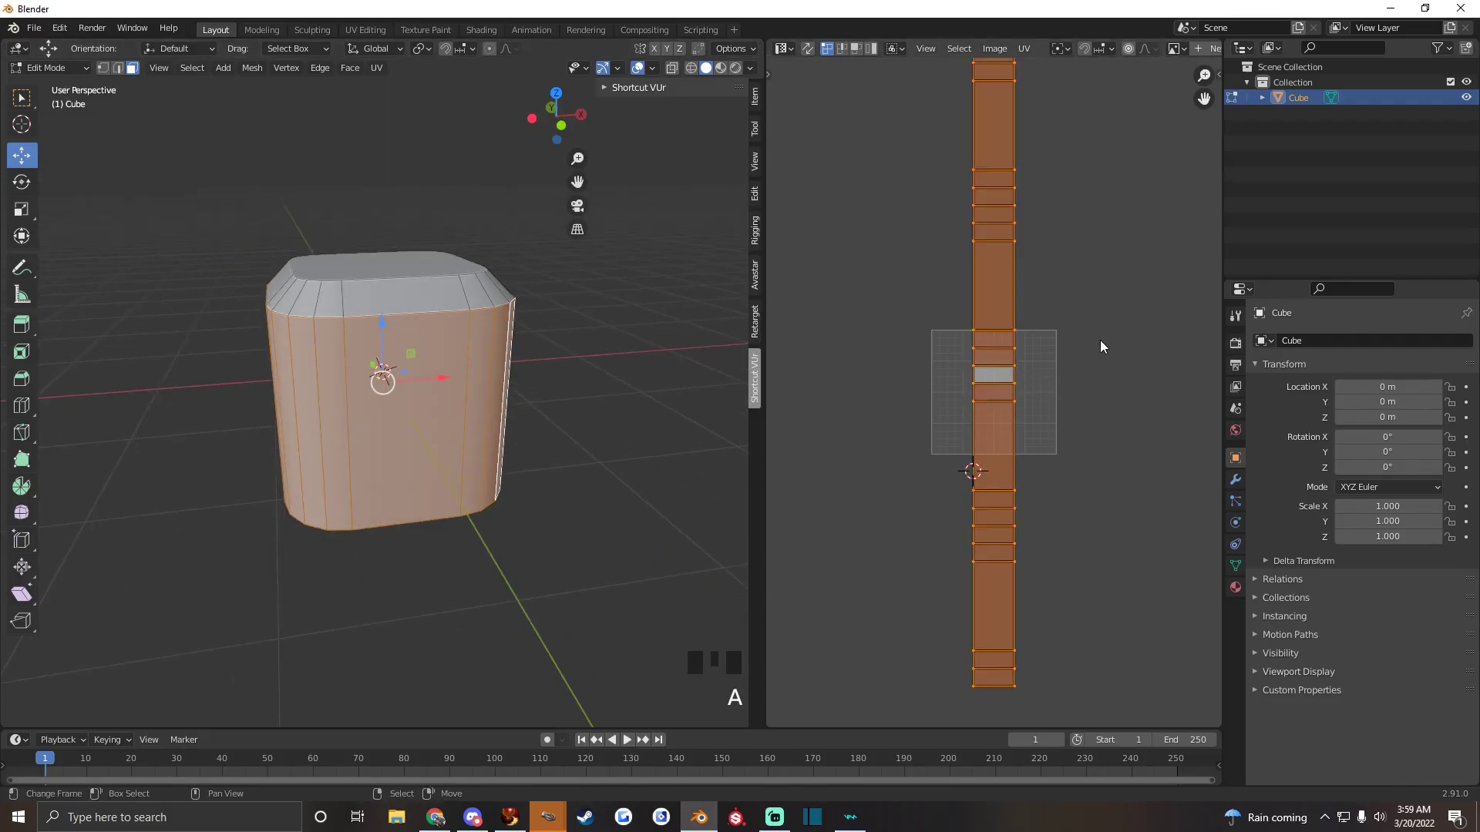
pyautogui.scroll(-2, 1033, 366)
pyautogui.scroll(1, 995, 424)
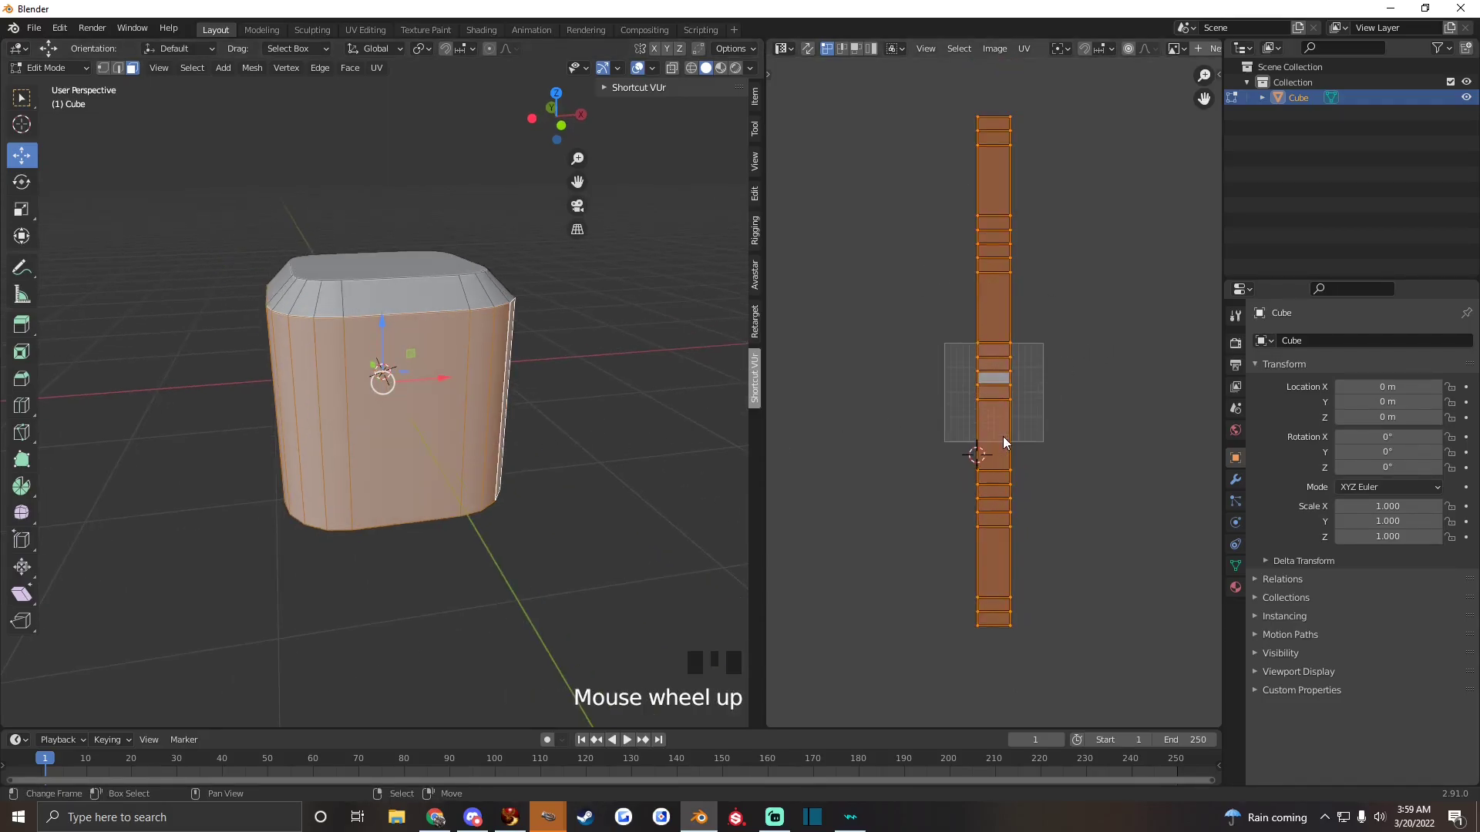
pyautogui.scroll(1, 977, 446)
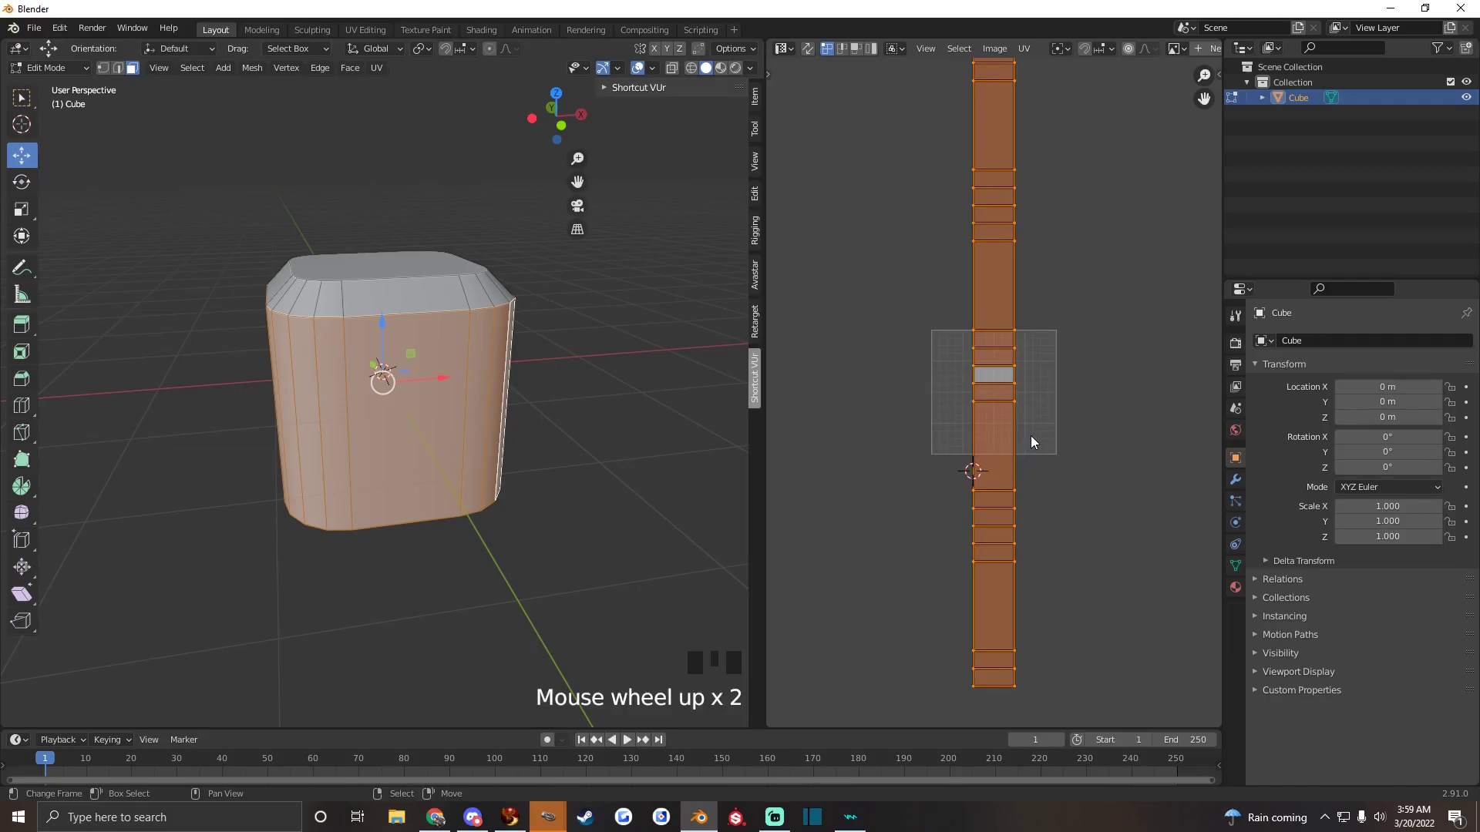
pyautogui.click(1025, 49)
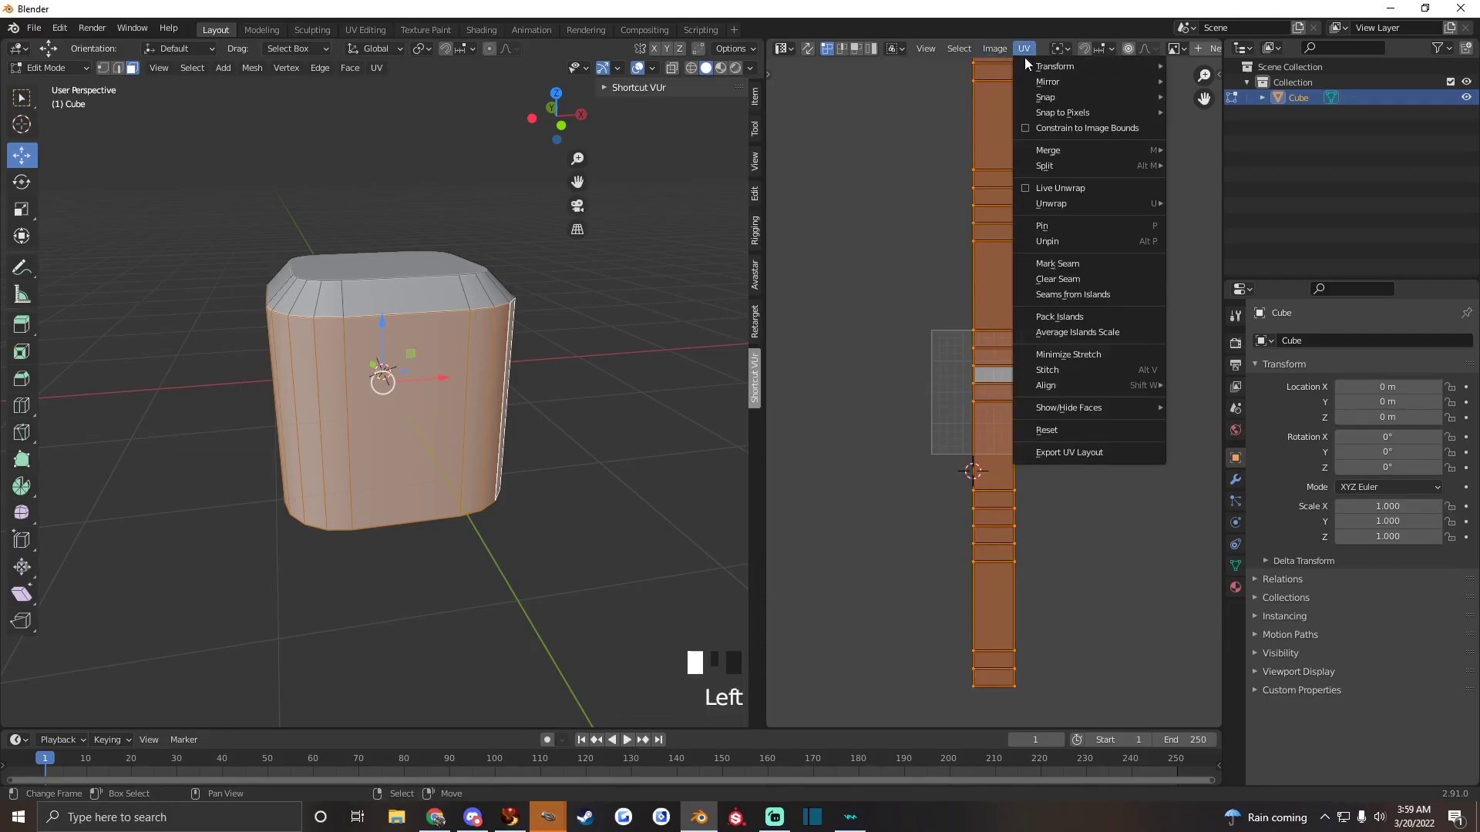
pyautogui.click(1067, 317)
pyautogui.scroll(3, 882, 559)
pyautogui.scroll(1, 877, 564)
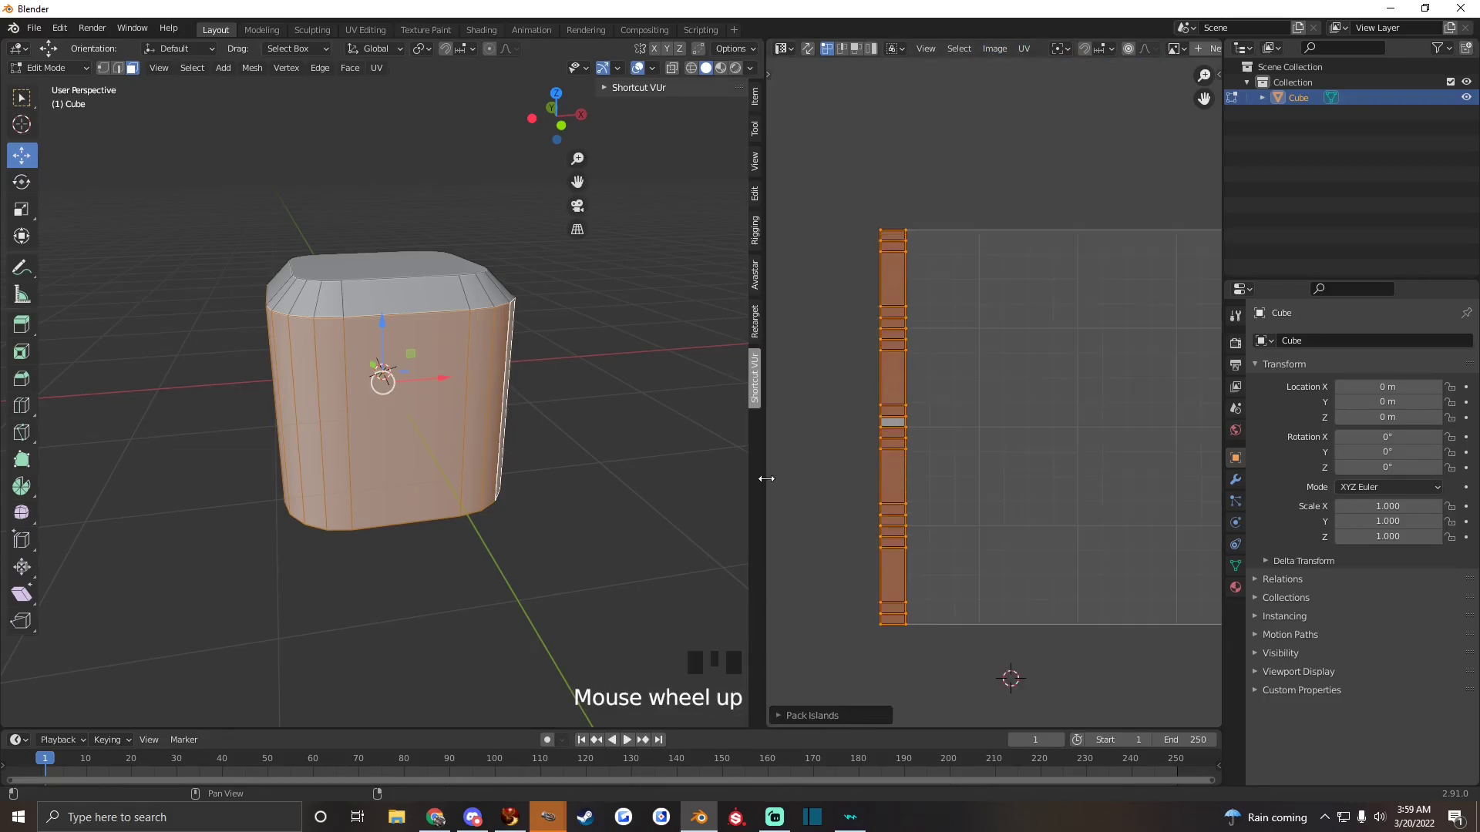
# Add a second material slot with a new material and assign it to the selected side faces
pyautogui.keyDown('alt'); pyautogui.moveTo(532, 485); pyautogui.dragTo(576, 481); pyautogui.keyUp('alt')
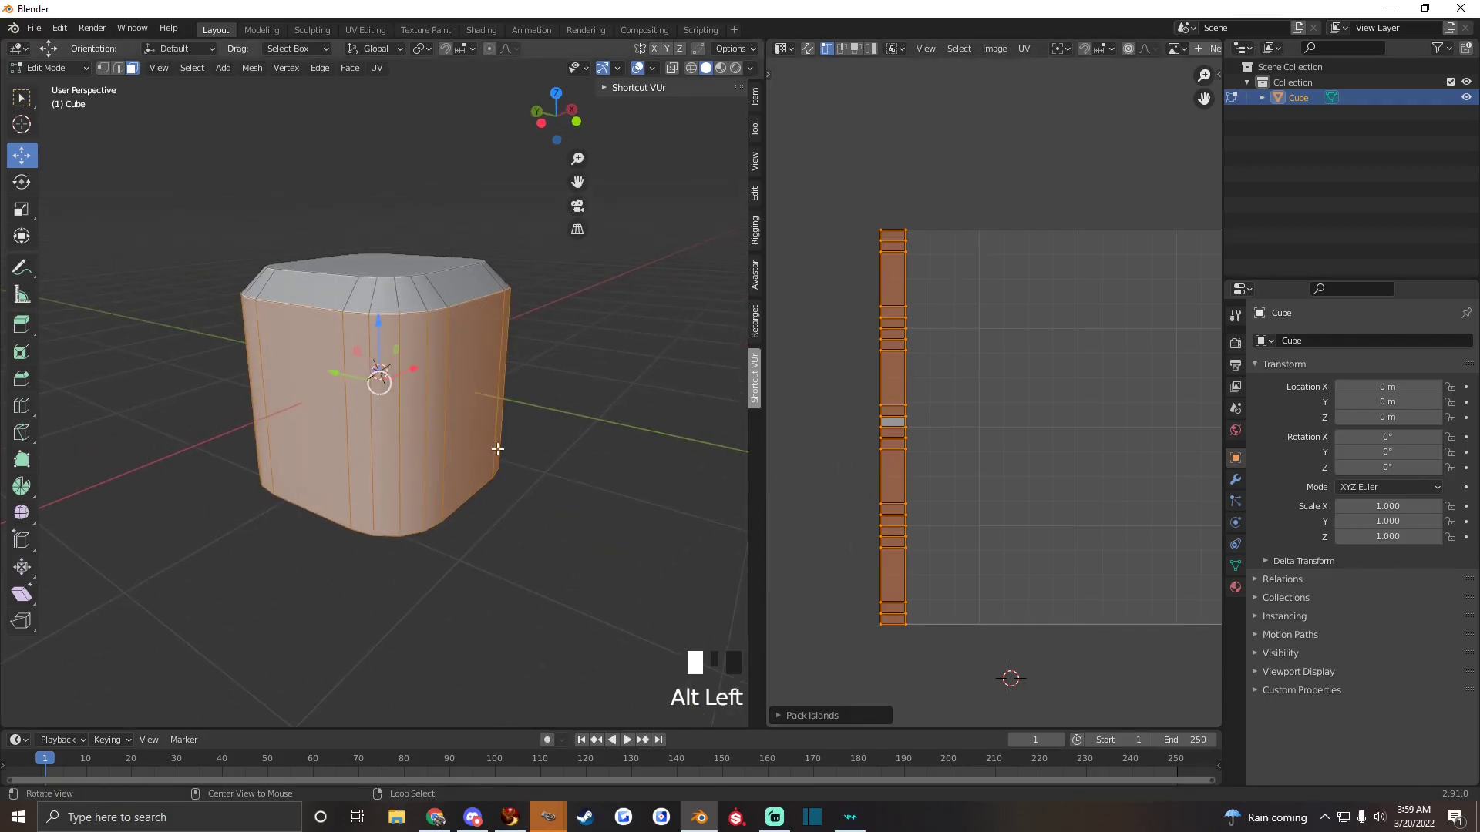
pyautogui.keyDown('alt'); pyautogui.moveTo(497, 449); pyautogui.dragTo(514, 450); pyautogui.keyUp('alt')
pyautogui.click(1237, 588)
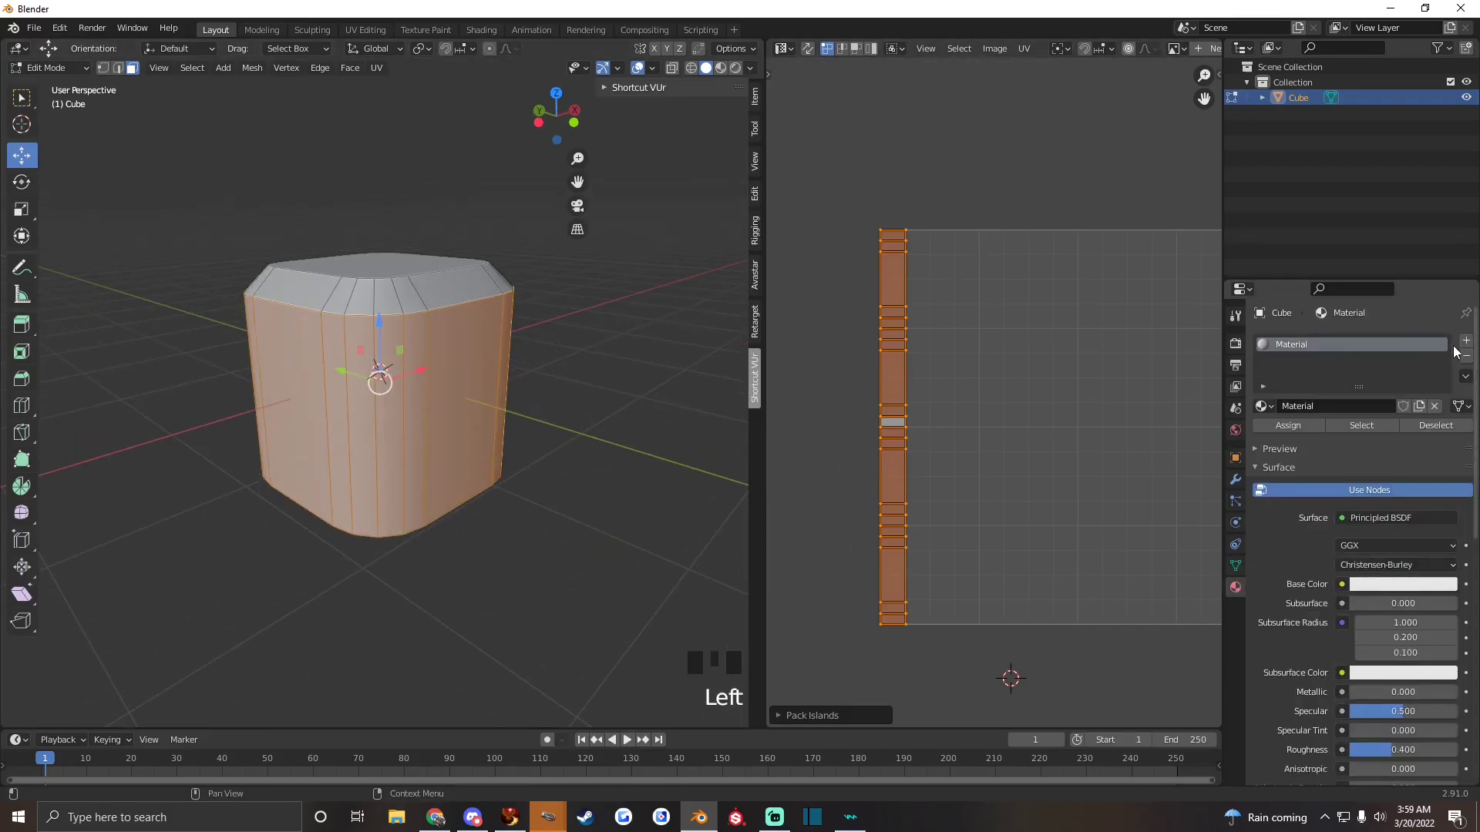
pyautogui.click(1466, 341)
pyautogui.click(1352, 437)
pyautogui.click(1288, 456)
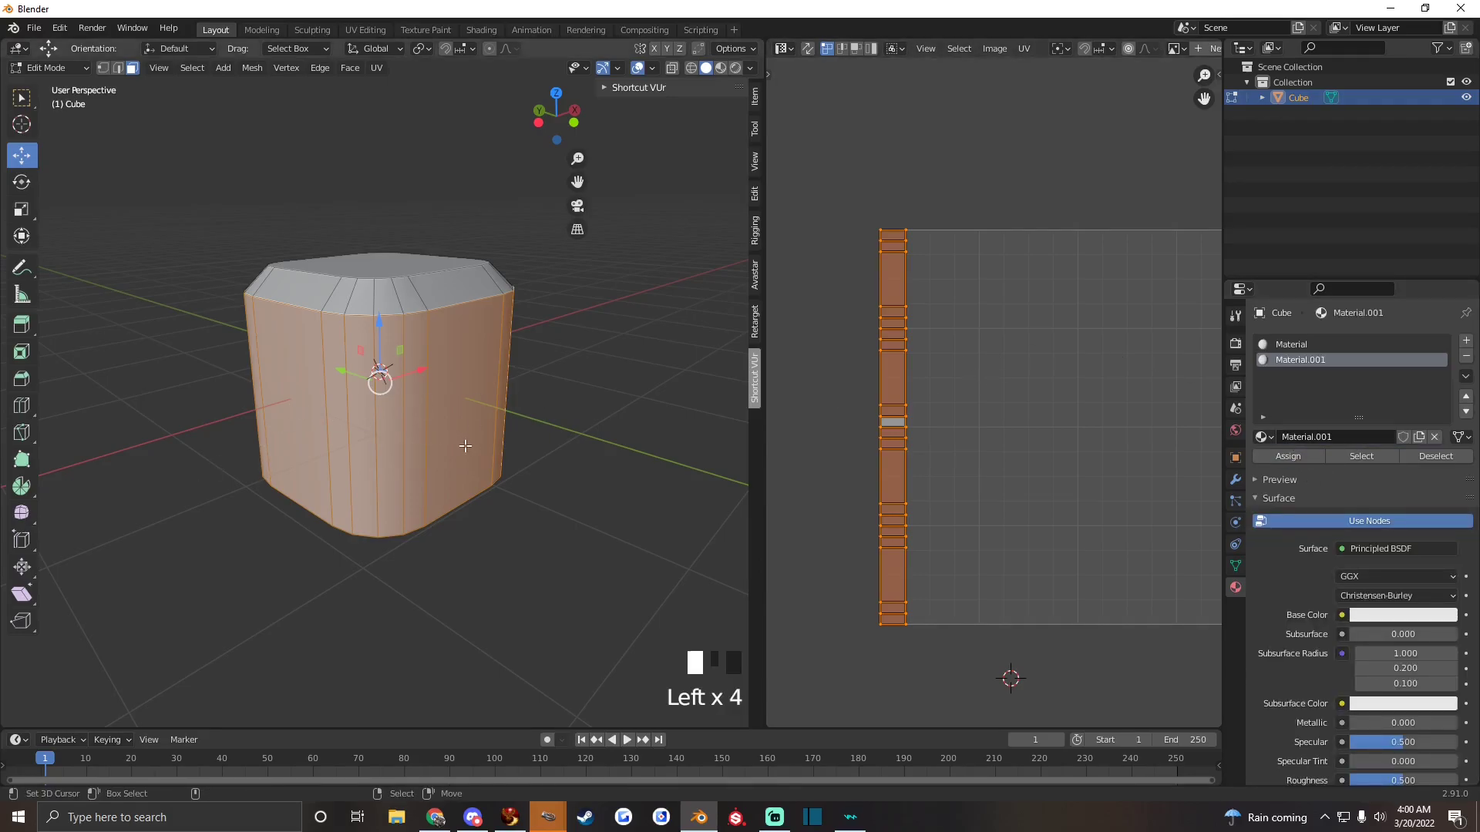
# Add an empty third material slot, select the sloped bevel face loop around the cube's top and assign Material.001 to it
pyautogui.keyDown('alt'); pyautogui.moveTo(466, 445); pyautogui.dragTo(478, 451); pyautogui.keyUp('alt')
pyautogui.click(1466, 341)
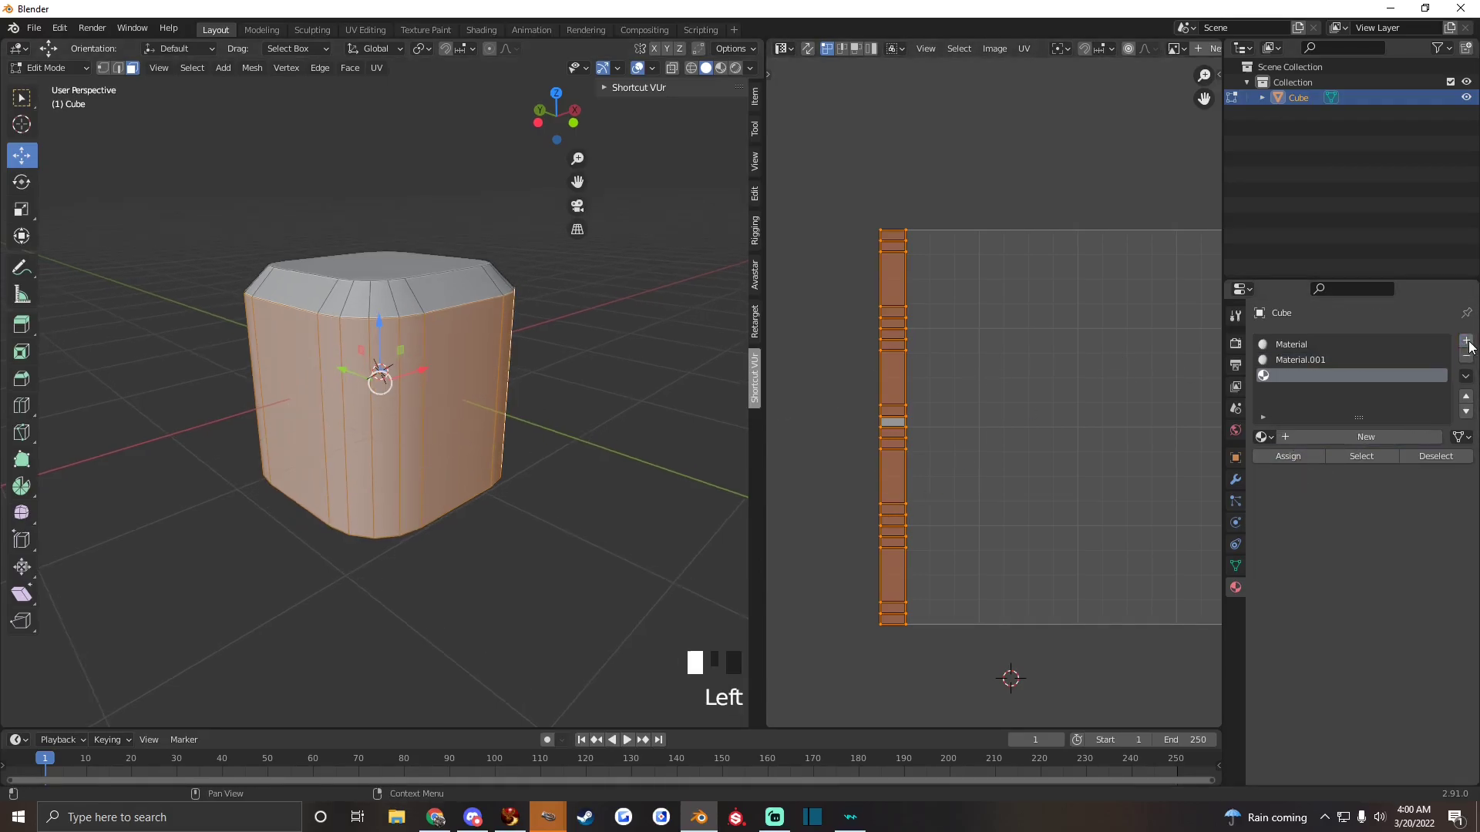
pyautogui.rightClick(416, 305)
pyautogui.keyDown('alt'); pyautogui.keyDown('shift'); pyautogui.rightClick(416, 305); pyautogui.keyUp('shift'); pyautogui.keyUp('alt')
pyautogui.keyDown('alt'); pyautogui.keyDown('shift'); pyautogui.rightClick(417, 305); pyautogui.keyUp('shift'); pyautogui.keyUp('alt')
pyautogui.keyDown('alt'); pyautogui.keyDown('shift'); pyautogui.rightClick(420, 306); pyautogui.keyUp('shift'); pyautogui.keyUp('alt')
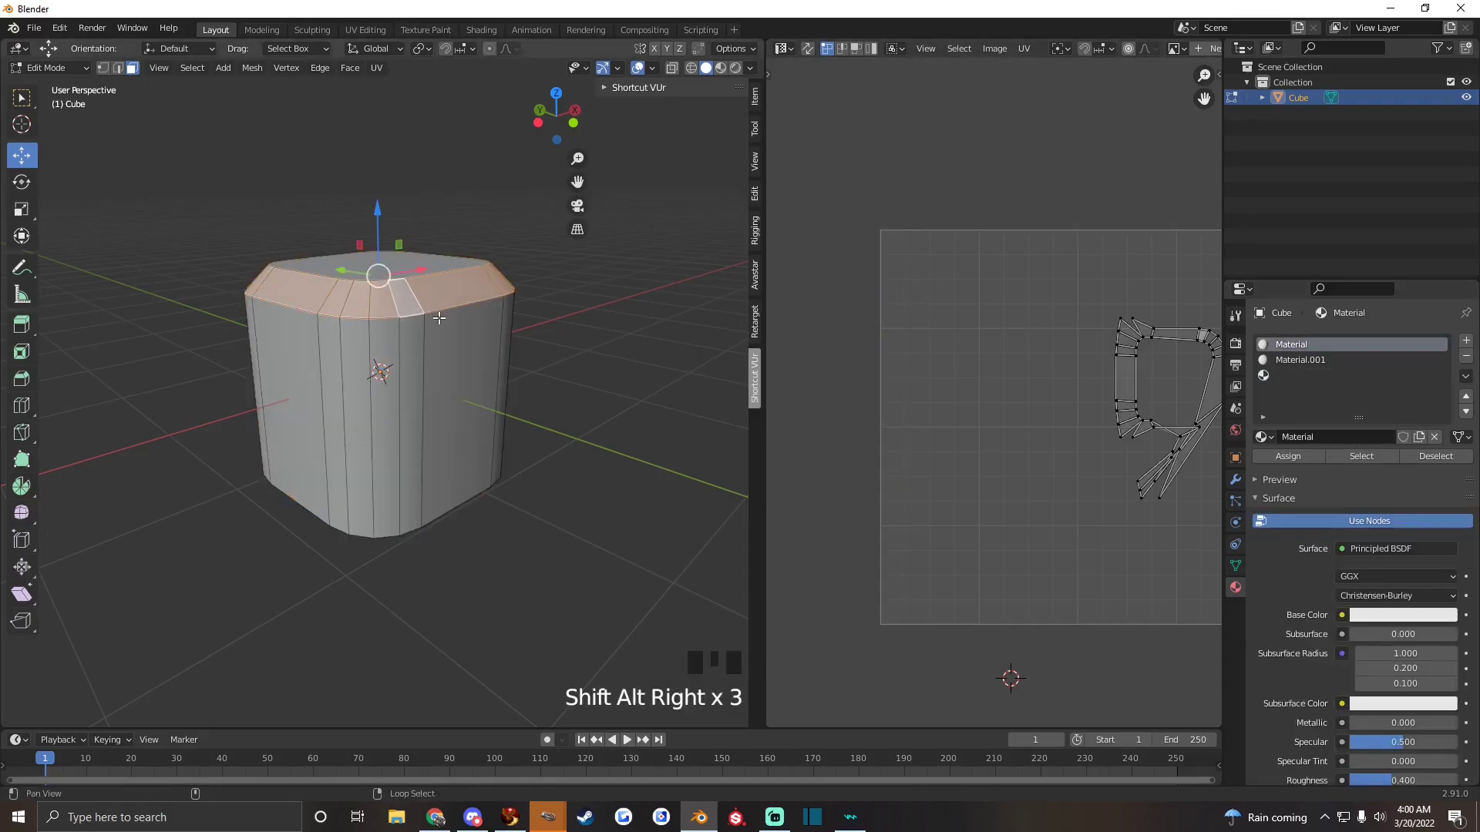
pyautogui.click(1299, 360)
pyautogui.click(1303, 460)
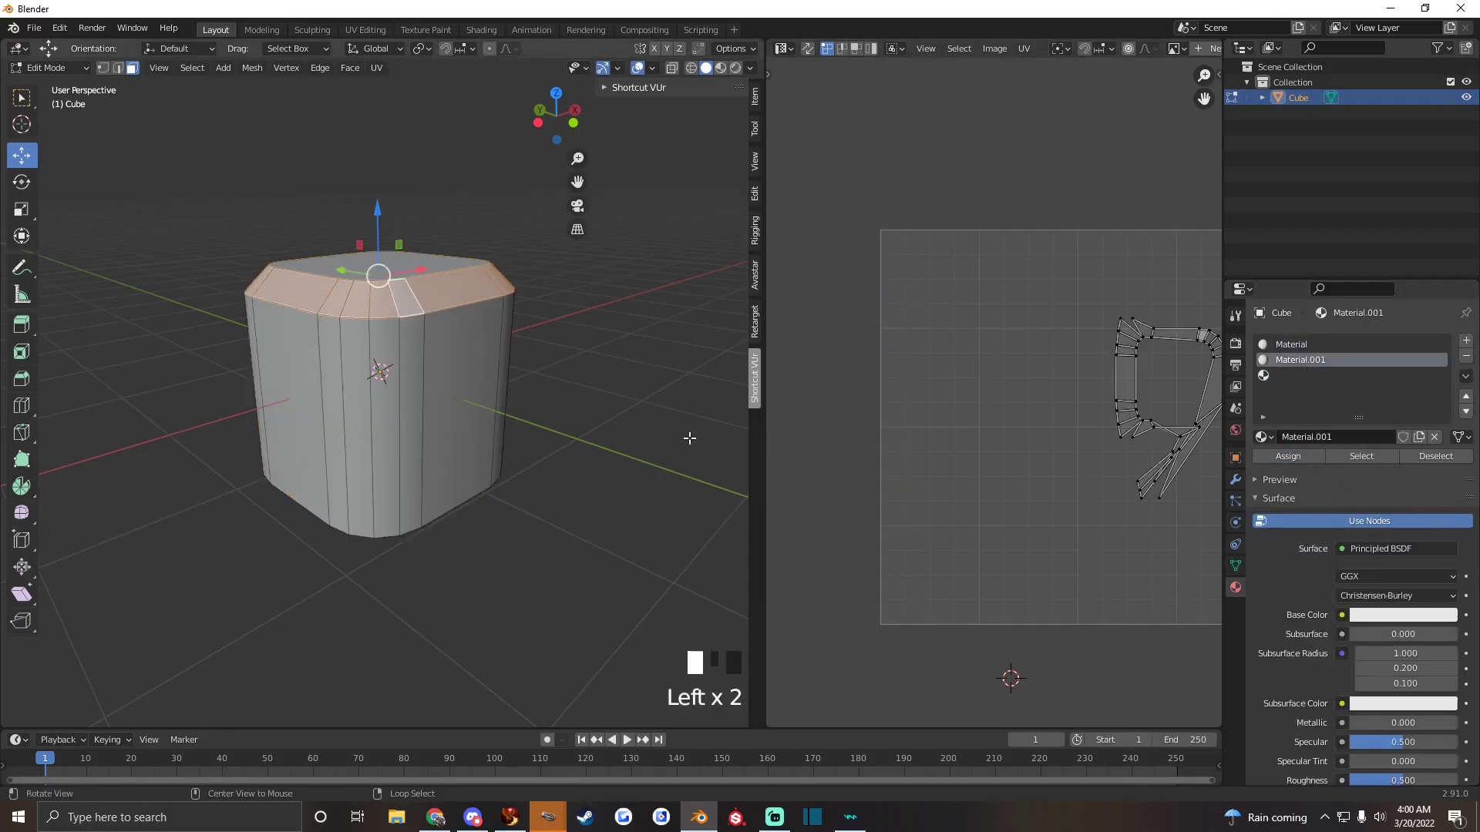
# Make a narrow corner face the active face of the bevel loop and unwrap the loop with Lightmap Pack on selected faces
pyautogui.keyDown('alt'); pyautogui.moveTo(360, 334); pyautogui.dragTo(406, 387); pyautogui.keyUp('alt')
pyautogui.keyDown('alt'); pyautogui.keyDown('shift'); pyautogui.rightClick(426, 377); pyautogui.keyUp('shift'); pyautogui.keyUp('alt')
pyautogui.keyDown('alt'); pyautogui.keyDown('shift'); pyautogui.rightClick(426, 377); pyautogui.keyUp('shift'); pyautogui.keyUp('alt')
pyautogui.keyDown('alt'); pyautogui.keyDown('shift'); pyautogui.rightClick(426, 377); pyautogui.keyUp('shift'); pyautogui.keyUp('alt')
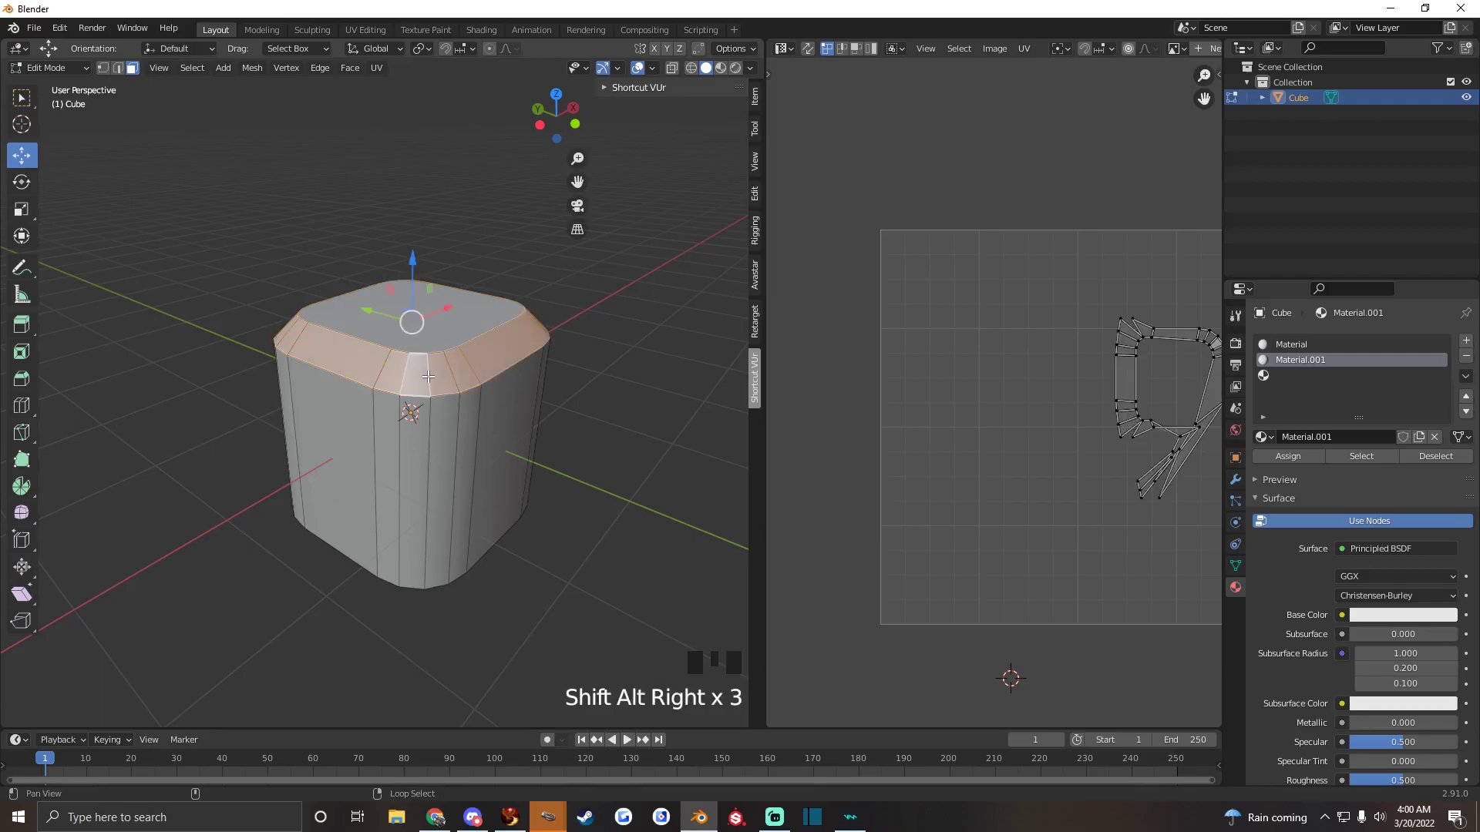
pyautogui.keyDown('alt'); pyautogui.moveTo(513, 399); pyautogui.dragTo(515, 419); pyautogui.keyUp('alt')
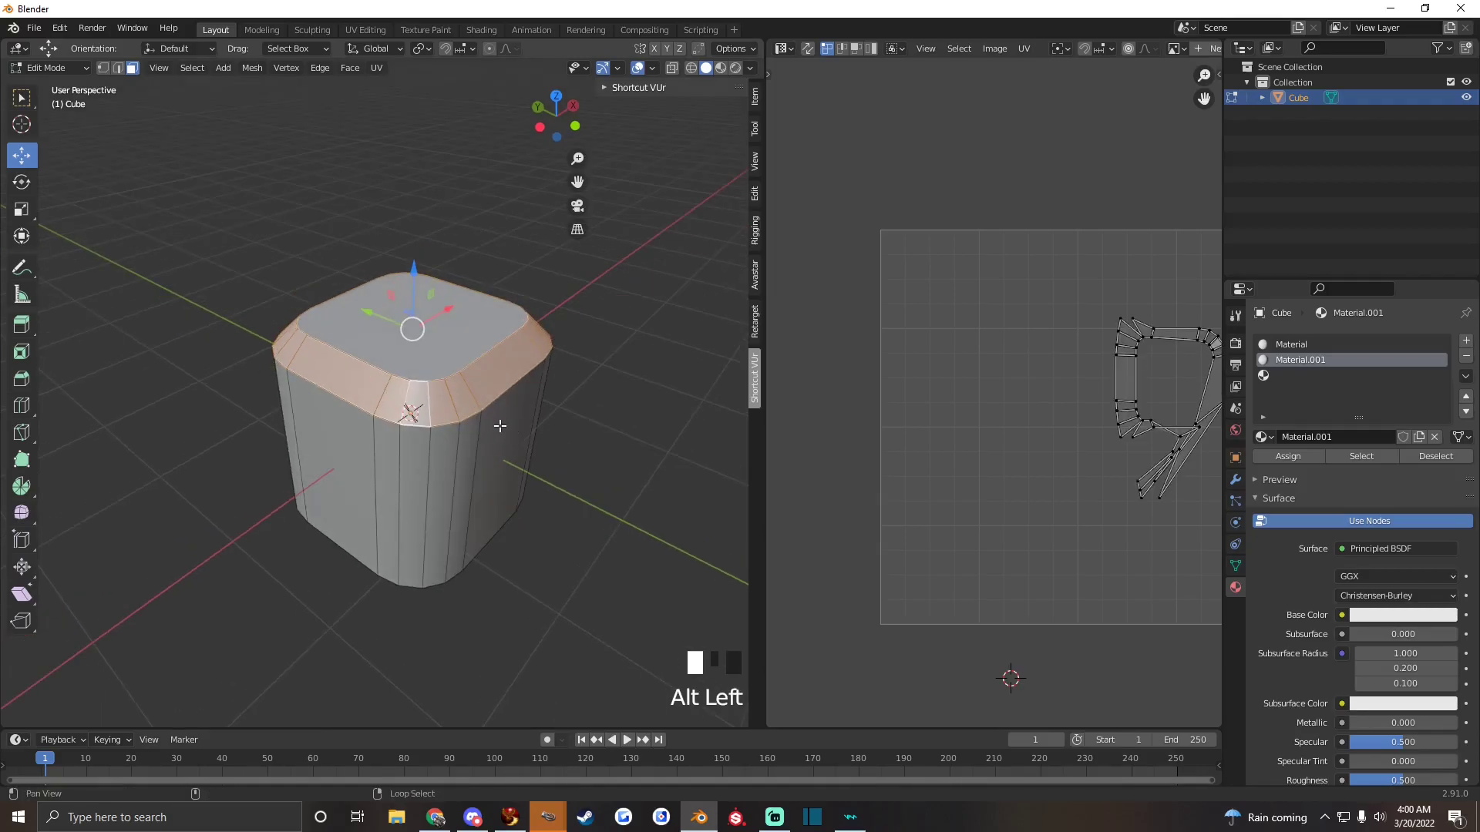
pyautogui.keyDown('alt'); pyautogui.keyDown('shift'); pyautogui.moveTo(377, 400); pyautogui.dragTo(352, 396); pyautogui.keyUp('shift'); pyautogui.keyUp('alt')
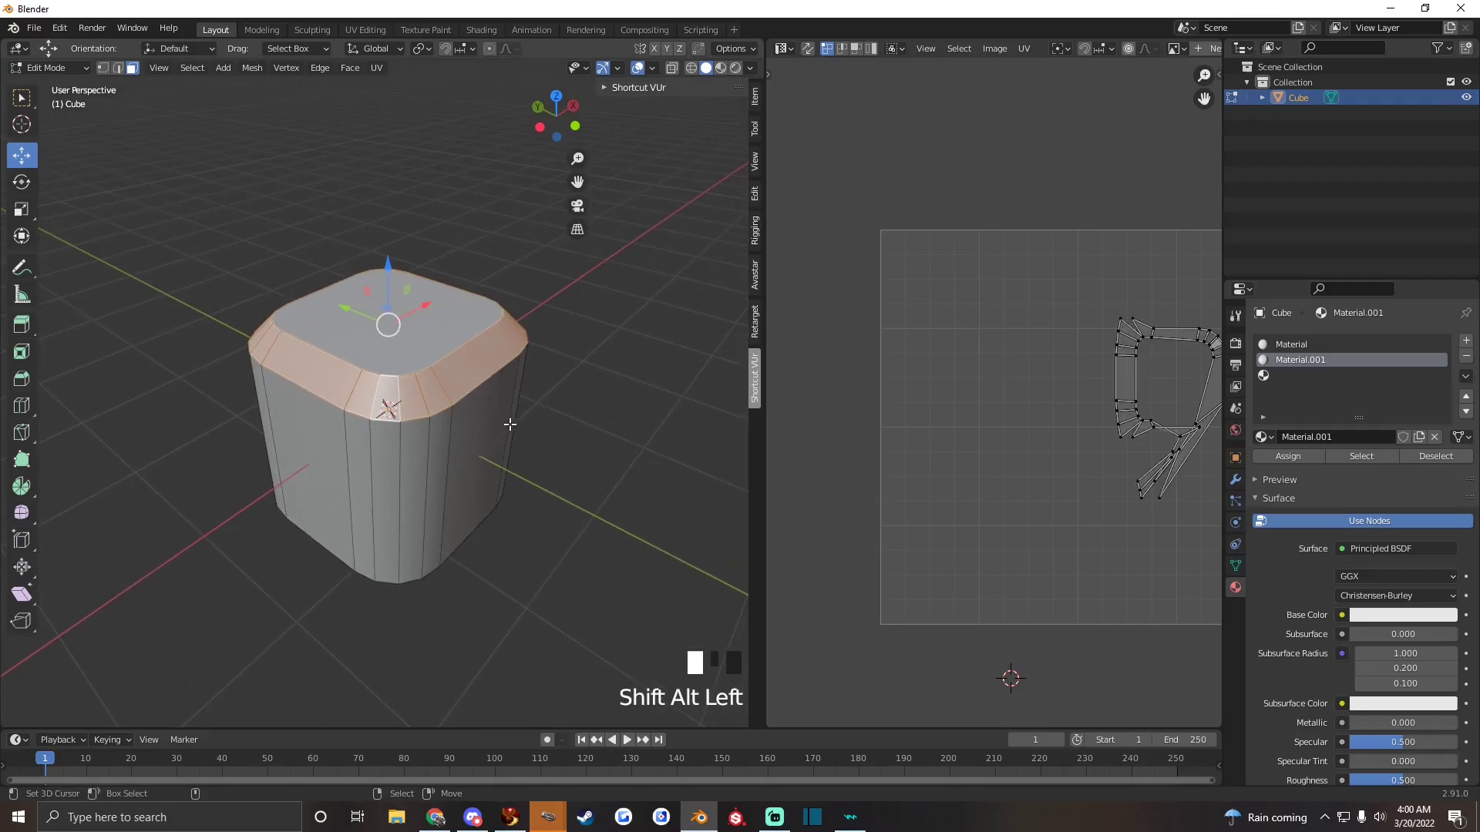
pyautogui.press('u')
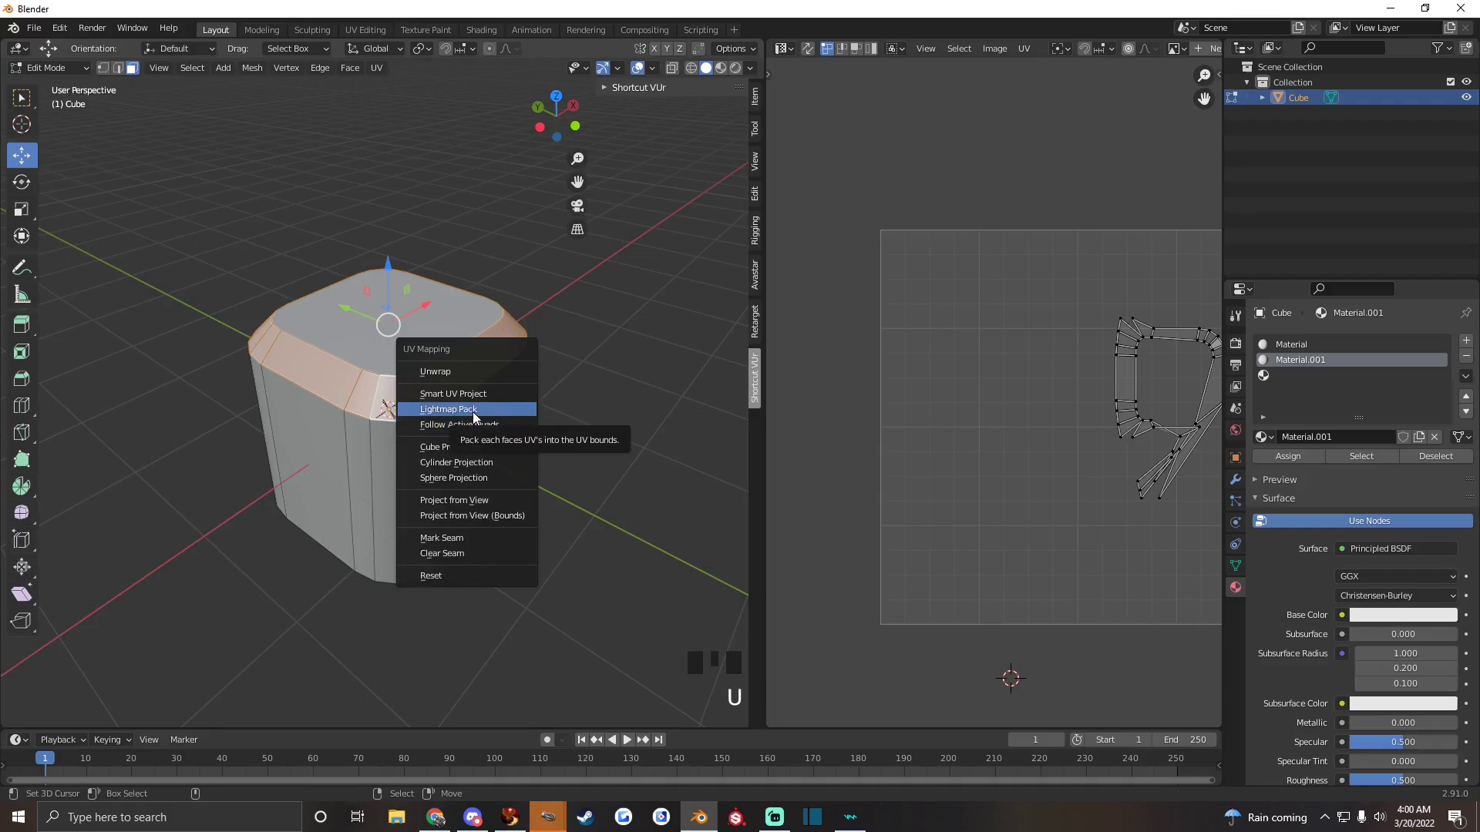
pyautogui.click(442, 410)
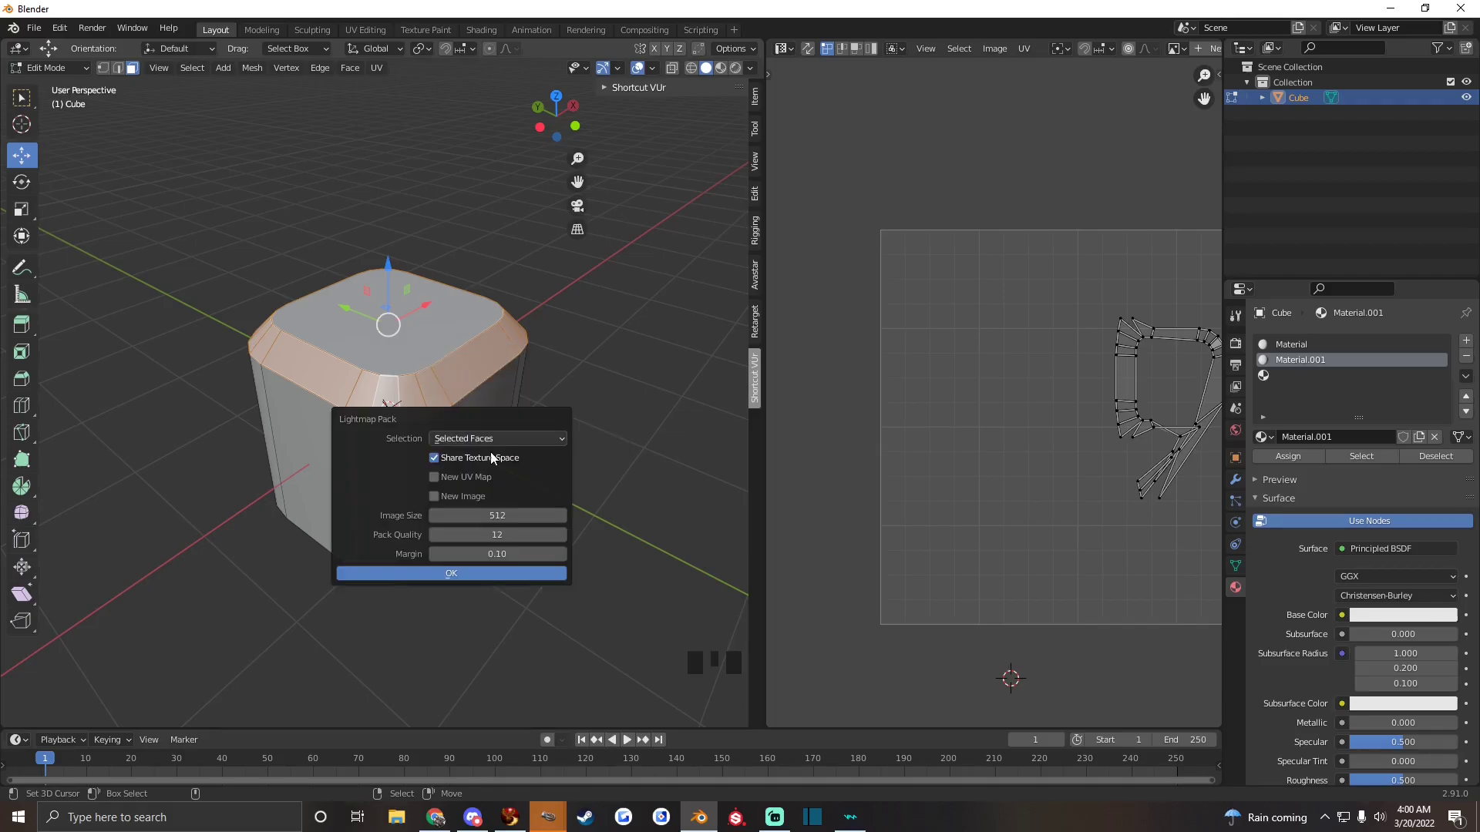
pyautogui.click(456, 577)
pyautogui.scroll(-2, 1060, 453)
pyautogui.scroll(1, 958, 440)
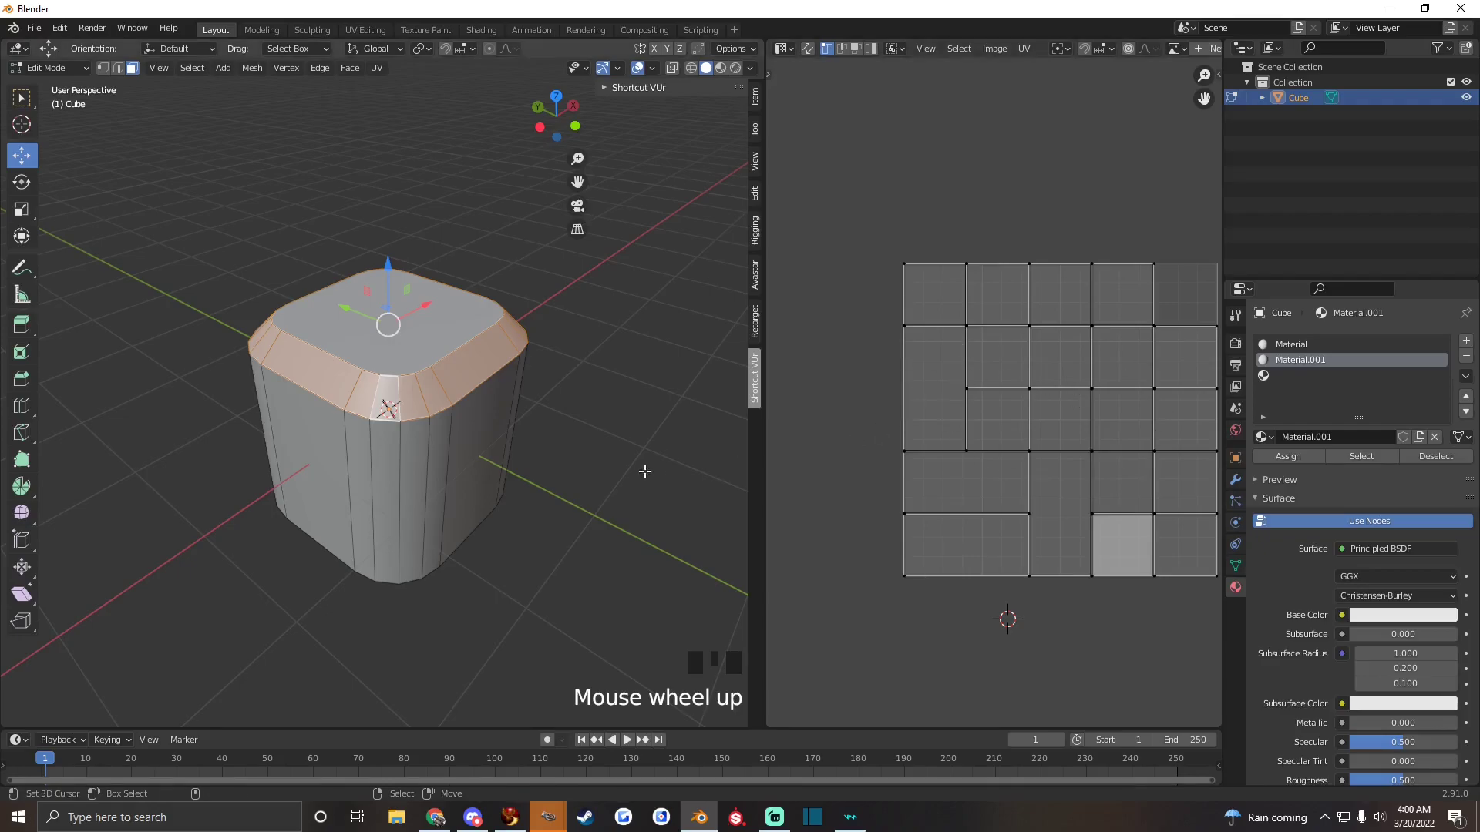
# Unwrap the selected bevel loop into one straight UV strip with Follow Active Quads
pyautogui.press('u')
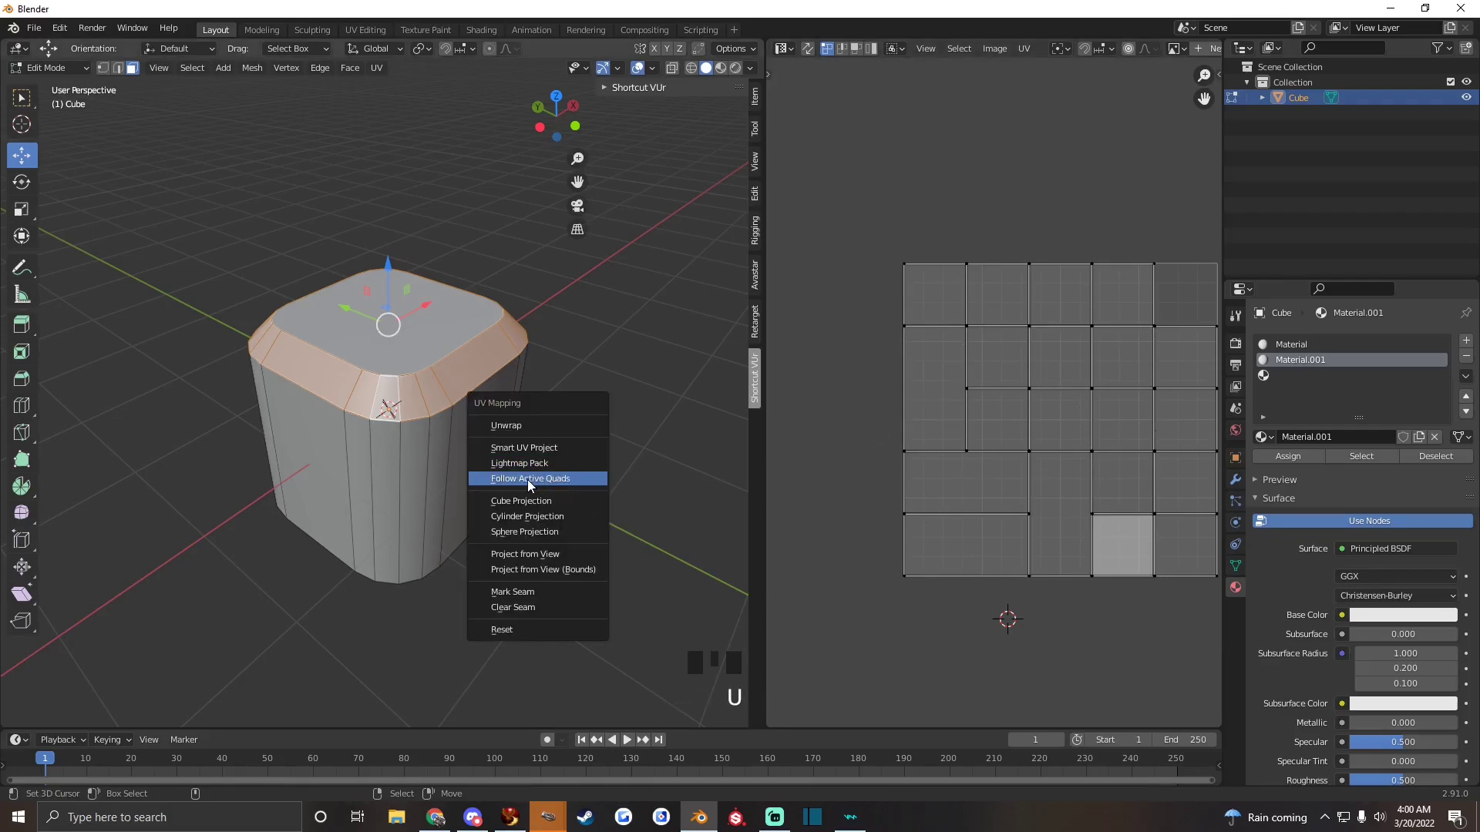
pyautogui.click(527, 479)
pyautogui.click(532, 525)
pyautogui.scroll(-1, 926, 473)
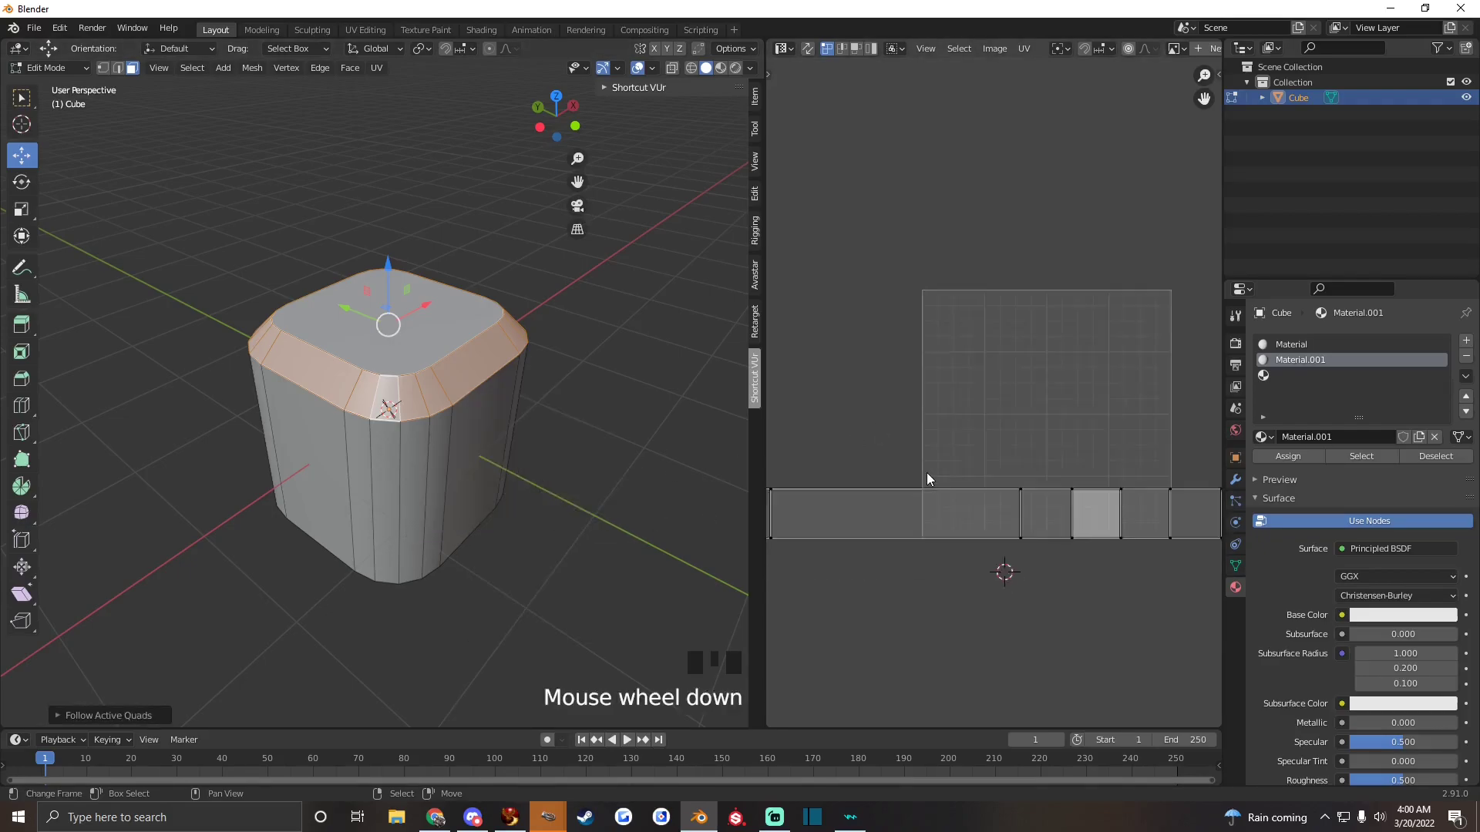
pyautogui.scroll(-5, 886, 463)
pyautogui.scroll(1, 997, 416)
pyautogui.scroll(-2, 1010, 426)
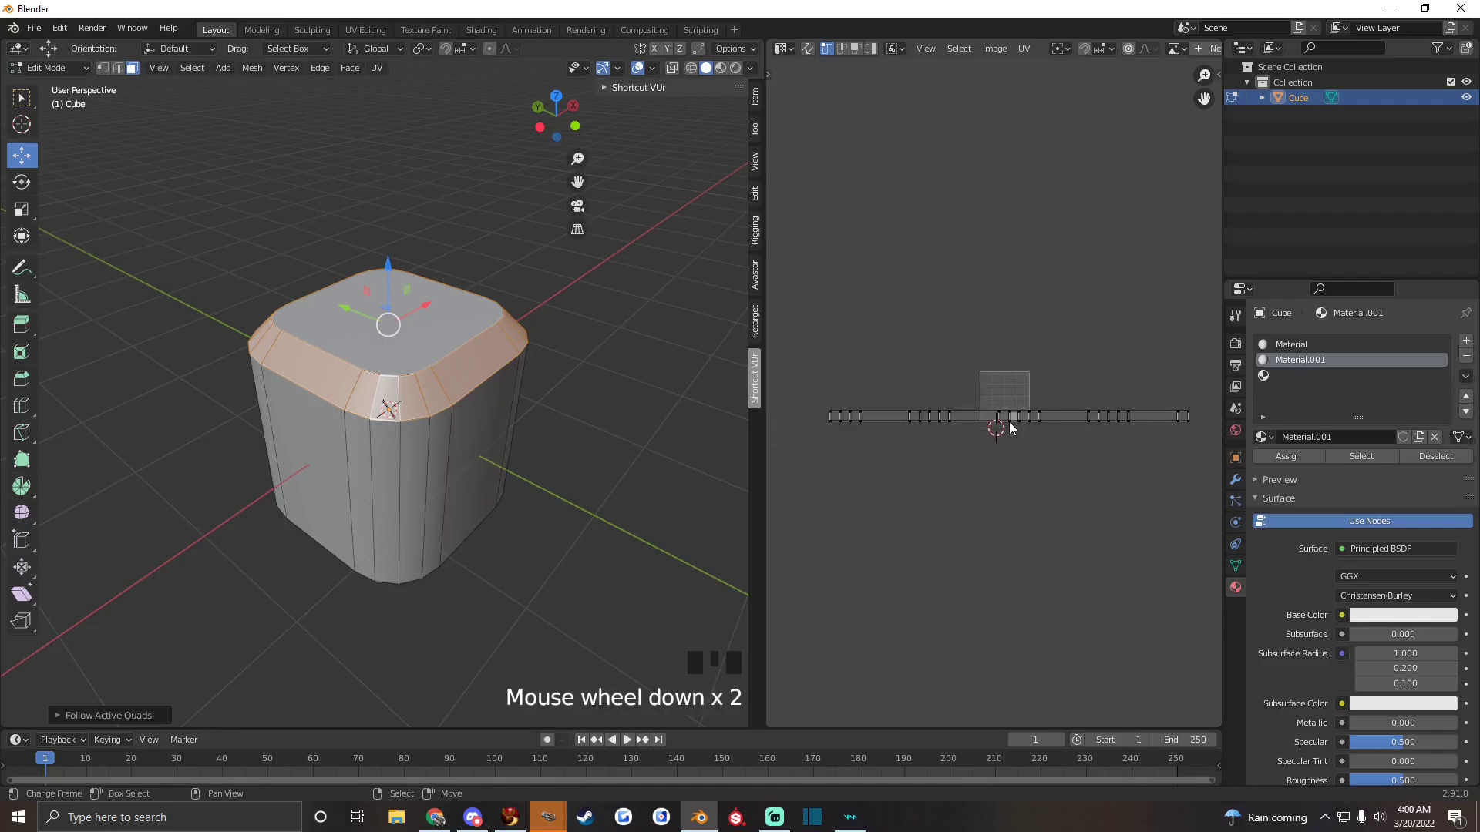
# Select all UVs of the bevel strip and fit them into the UV square with Pack Islands
pyautogui.press('a')
pyautogui.click(1023, 48)
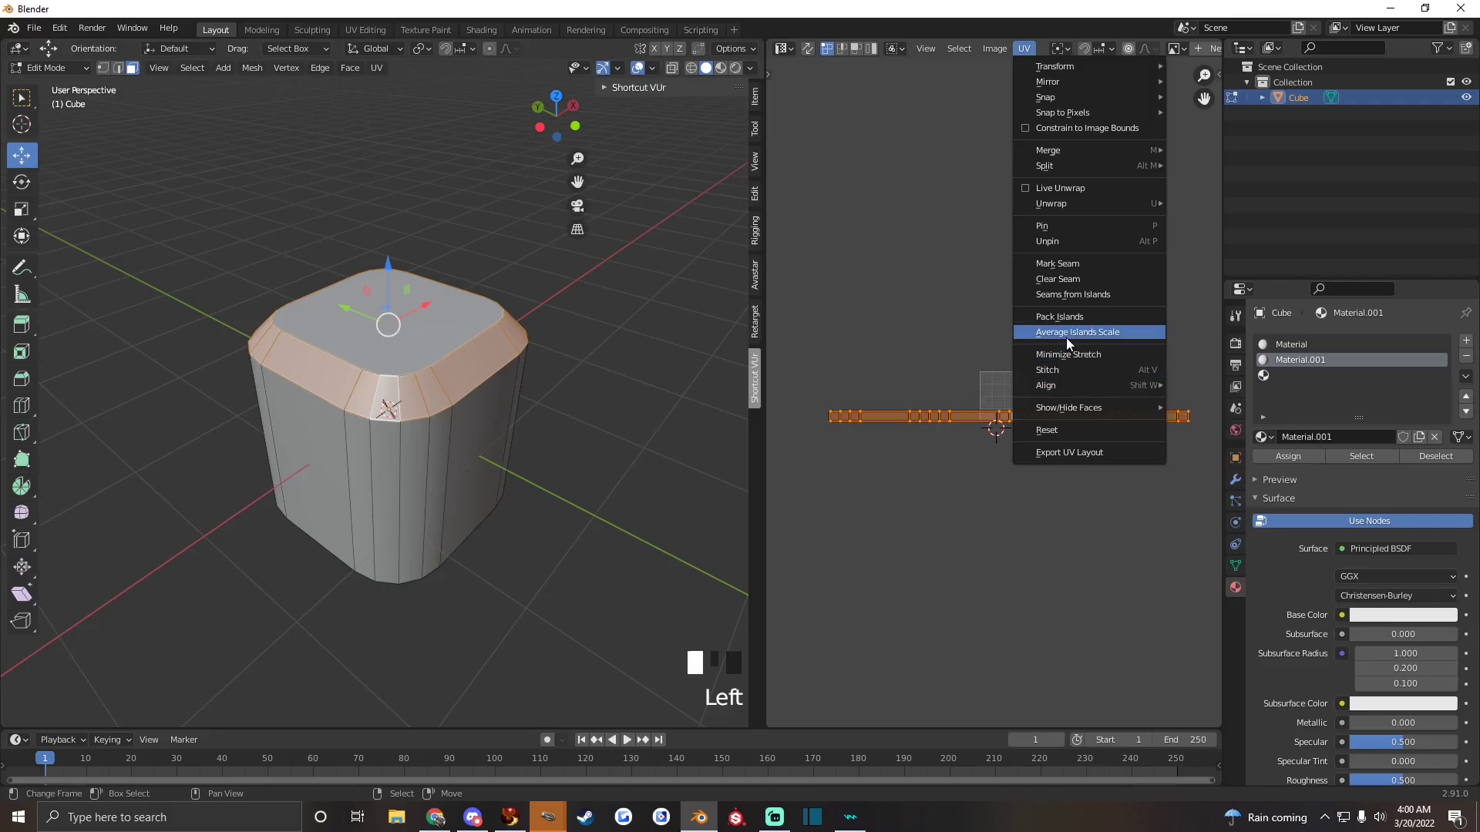
pyautogui.click(1063, 317)
pyautogui.scroll(5, 996, 430)
pyautogui.scroll(5, 996, 429)
pyautogui.scroll(-1, 946, 427)
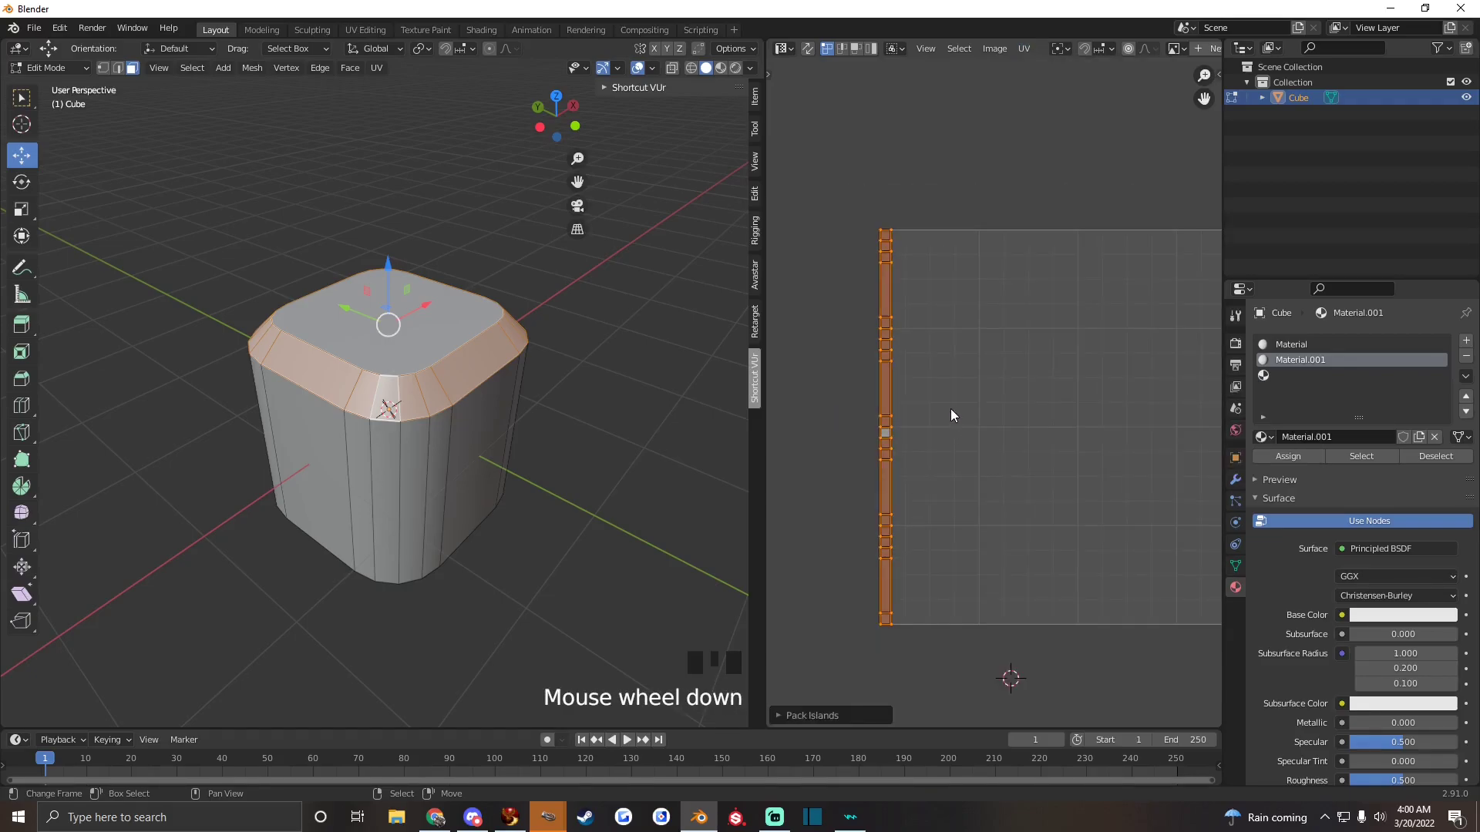
# Widen the 3D viewport, select the cube's flat top face and unwrap it with the standard Unwrap
pyautogui.moveTo(766, 495); pyautogui.dragTo(882, 479)
pyautogui.click(478, 316)
pyautogui.scroll(-1, 717, 386)
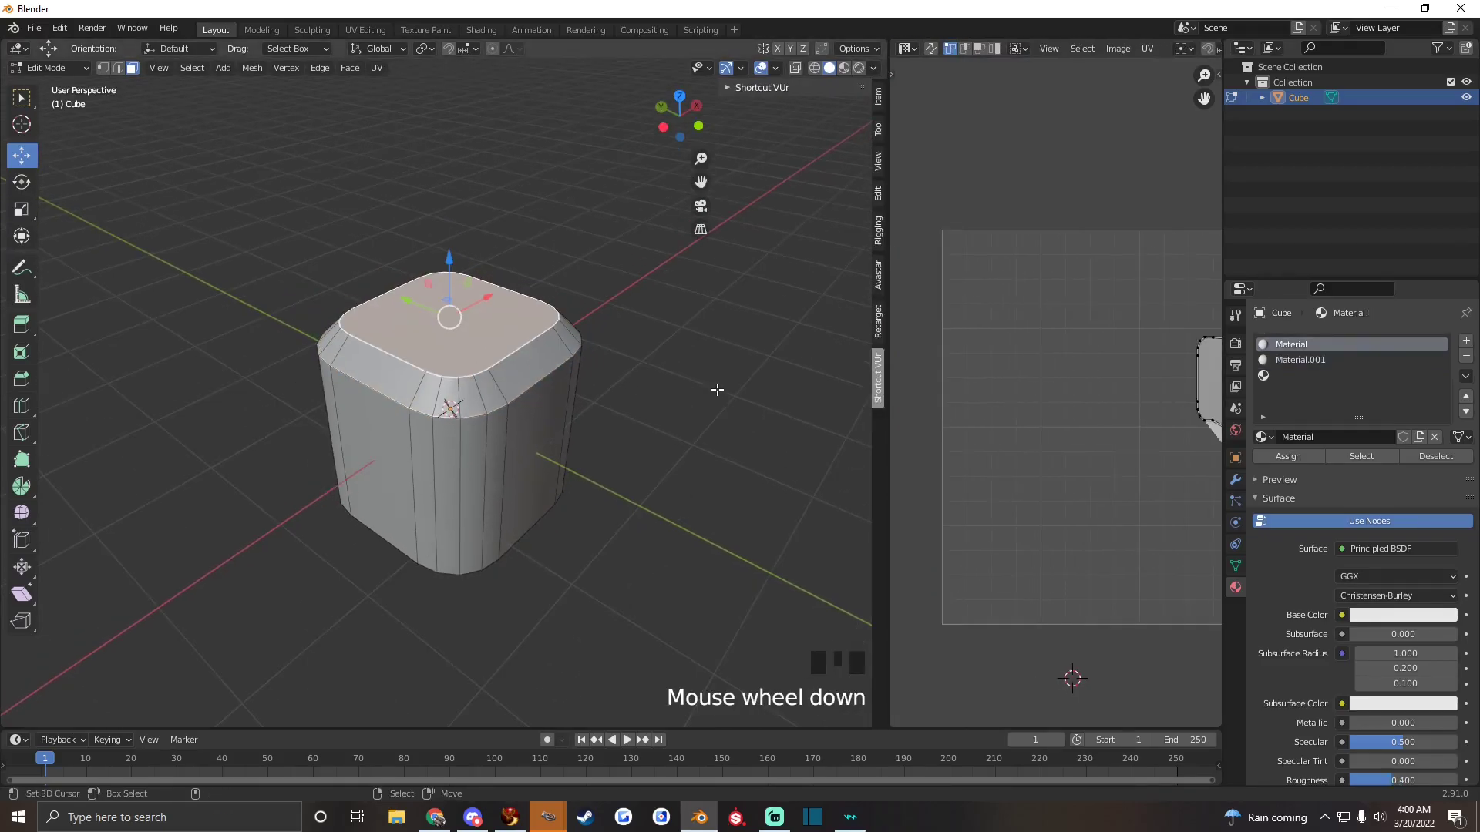
pyautogui.scroll(2, 941, 424)
pyautogui.press('u')
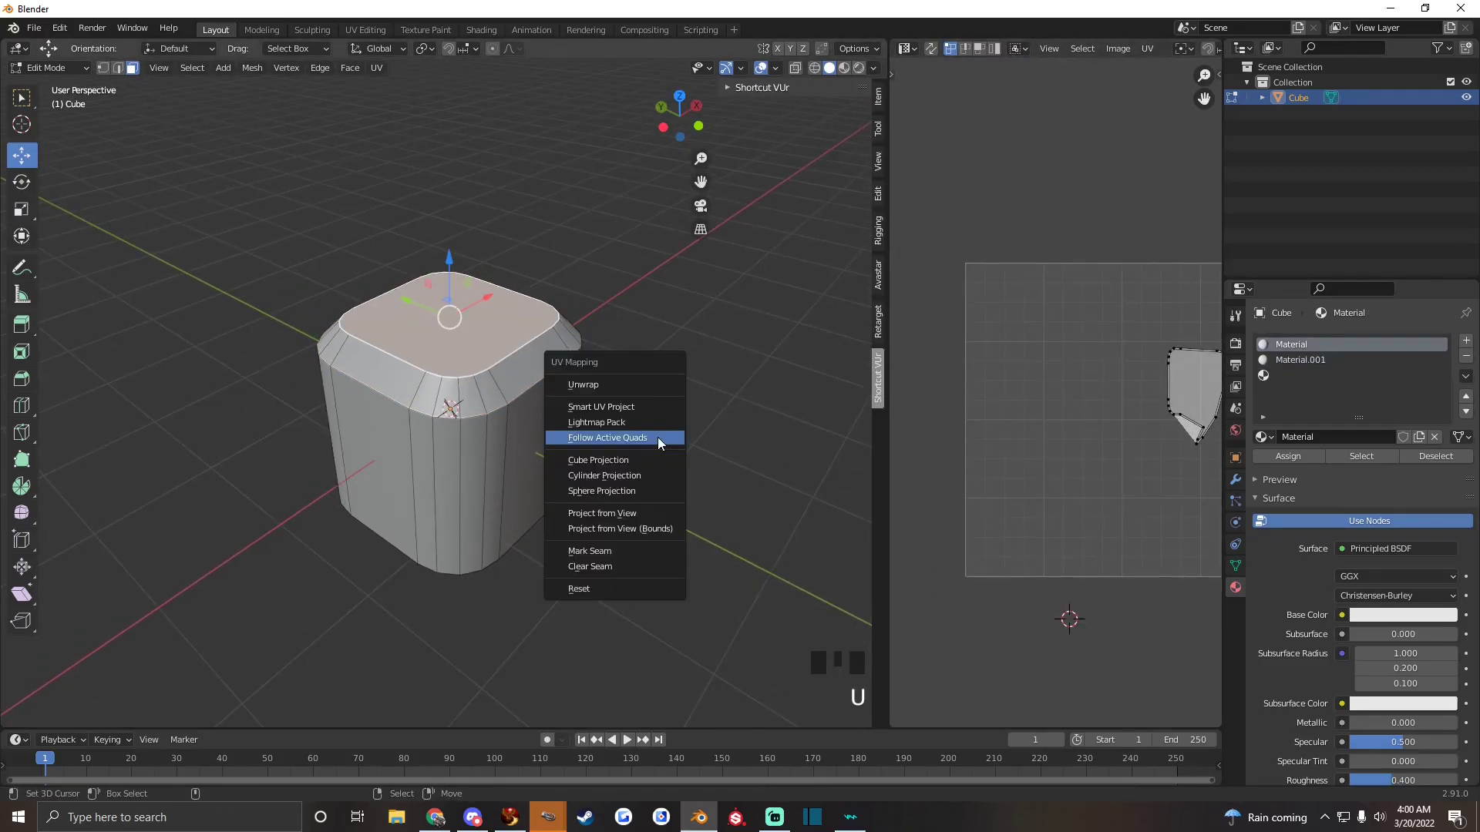
pyautogui.click(609, 385)
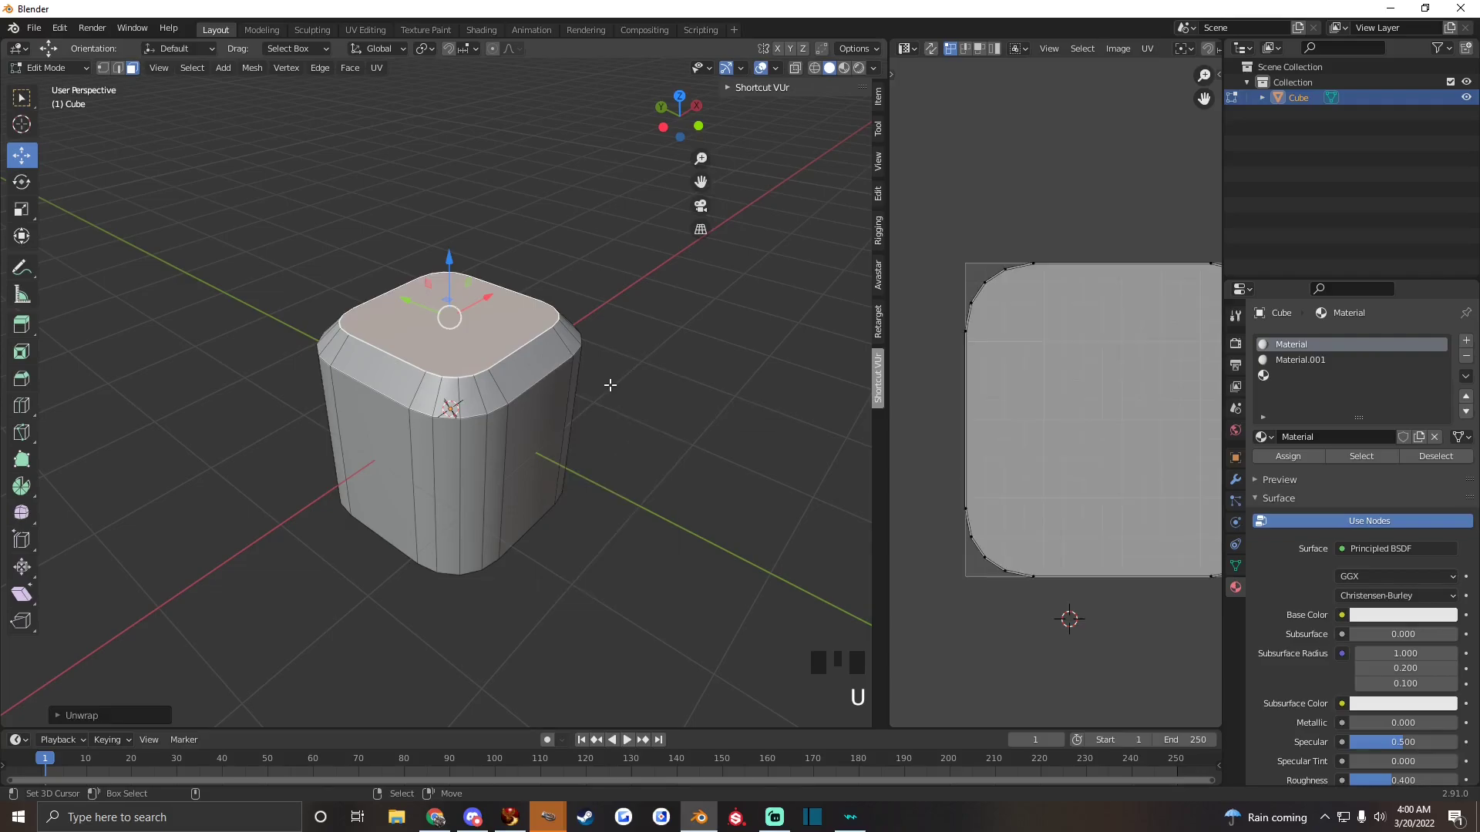
pyautogui.scroll(-2, 1083, 420)
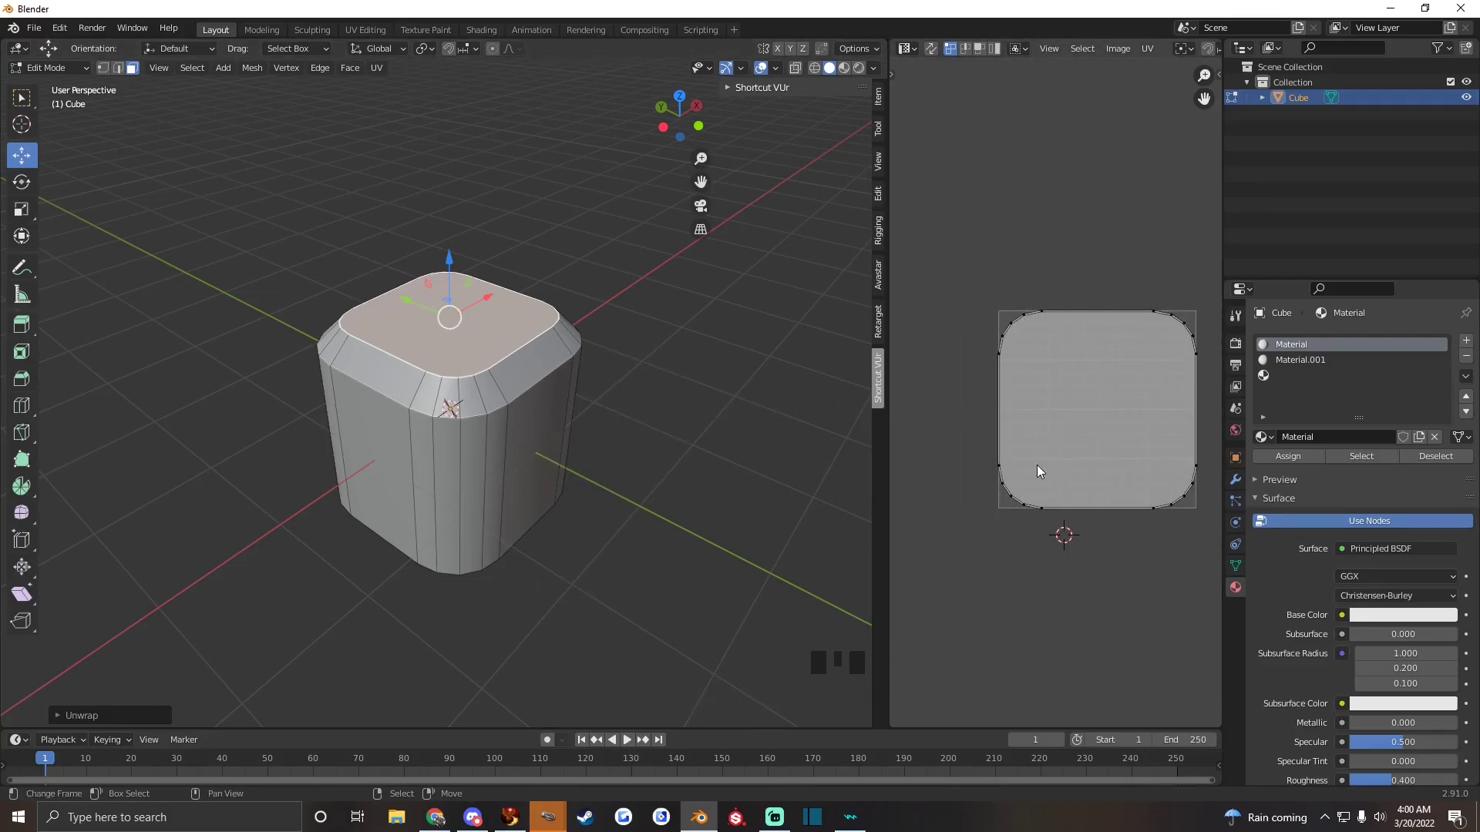
# Add a fourth material slot with a new material and assign it to the selected top face
pyautogui.click(1467, 346)
pyautogui.click(1350, 436)
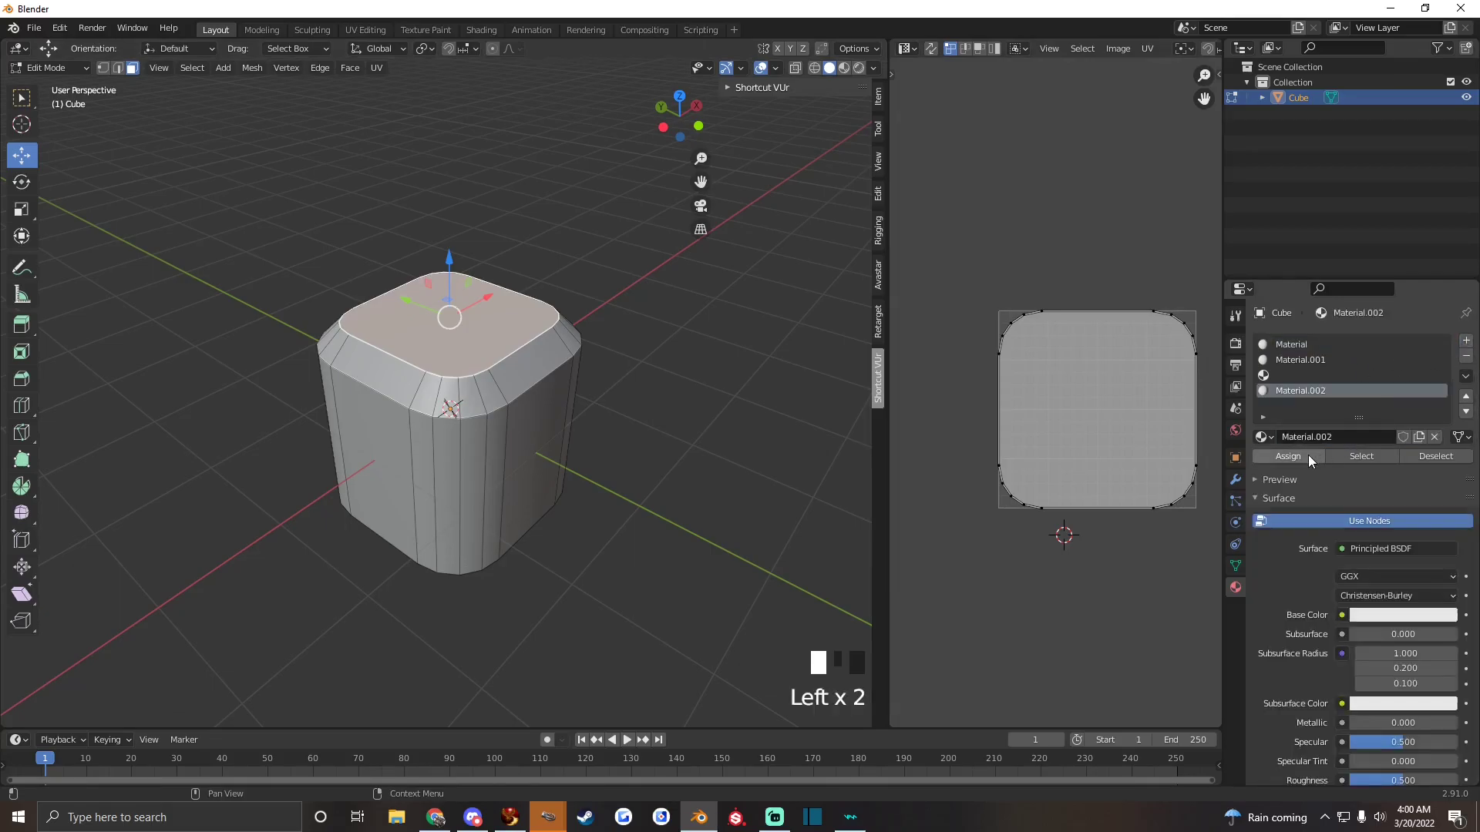
pyautogui.doubleClick(1307, 454)
# Create a new material in the empty third slot and assign it to the whole bevel face loop around the top
pyautogui.click(1298, 375)
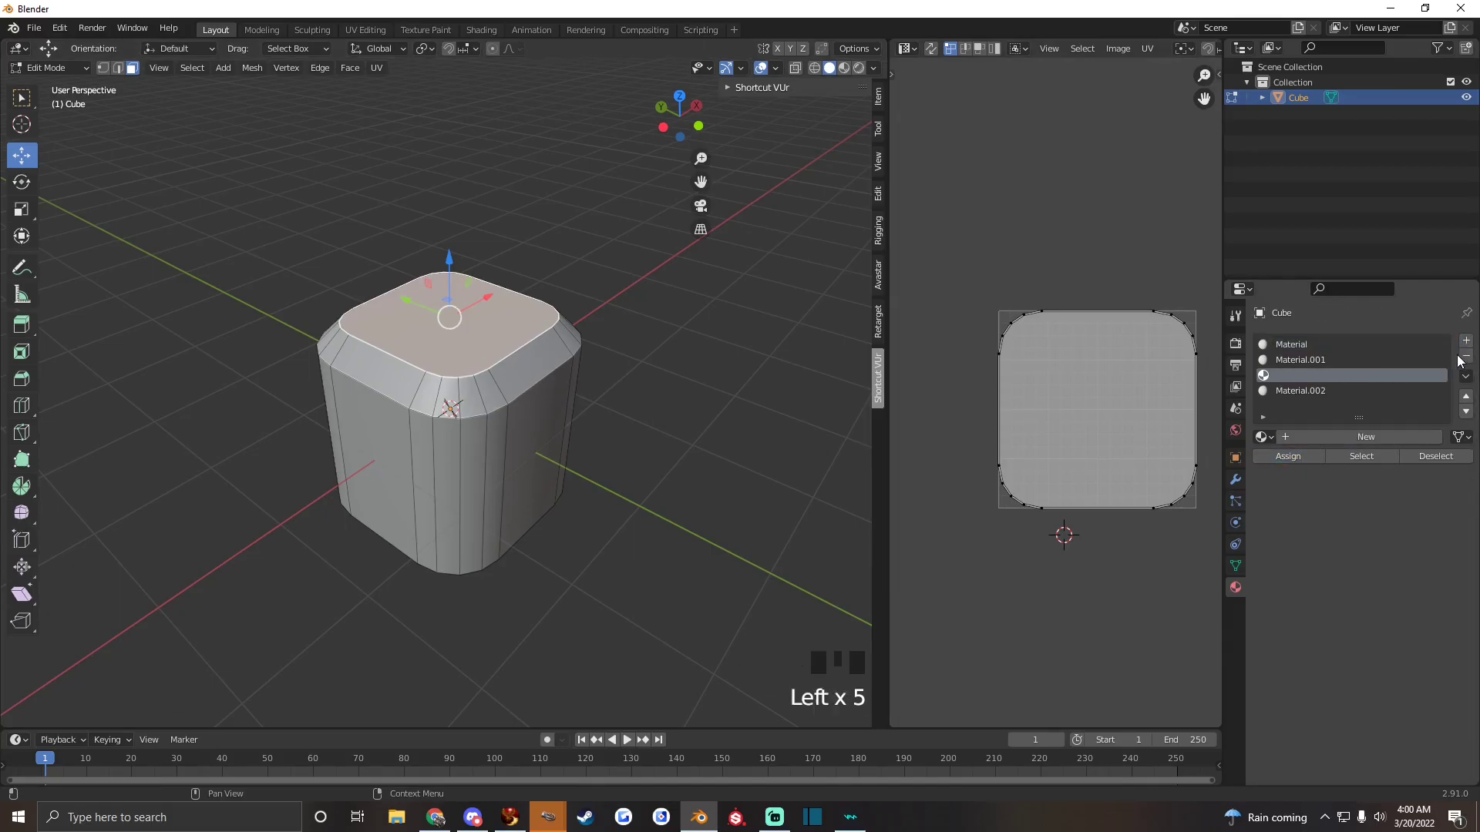
pyautogui.click(1349, 436)
pyautogui.rightClick(462, 396)
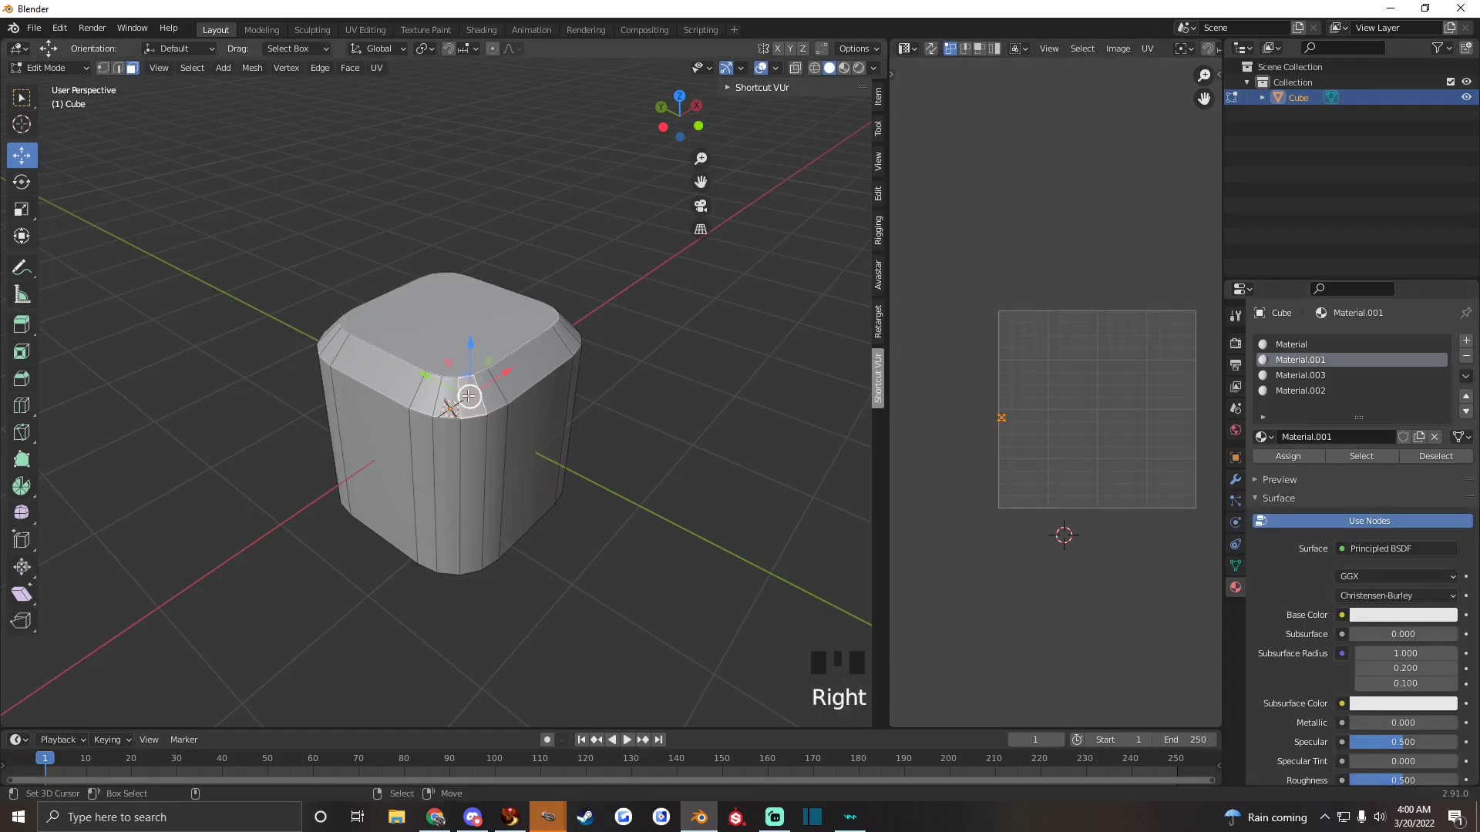
pyautogui.keyDown('alt'); pyautogui.keyDown('shift'); pyautogui.rightClick(468, 396); pyautogui.keyUp('shift'); pyautogui.keyUp('alt')
pyautogui.keyDown('alt'); pyautogui.keyDown('shift'); pyautogui.rightClick(468, 396); pyautogui.keyUp('shift'); pyautogui.keyUp('alt')
pyautogui.keyDown('alt'); pyautogui.keyDown('shift'); pyautogui.rightClick(468, 396); pyautogui.keyUp('shift'); pyautogui.keyUp('alt')
pyautogui.click(1300, 376)
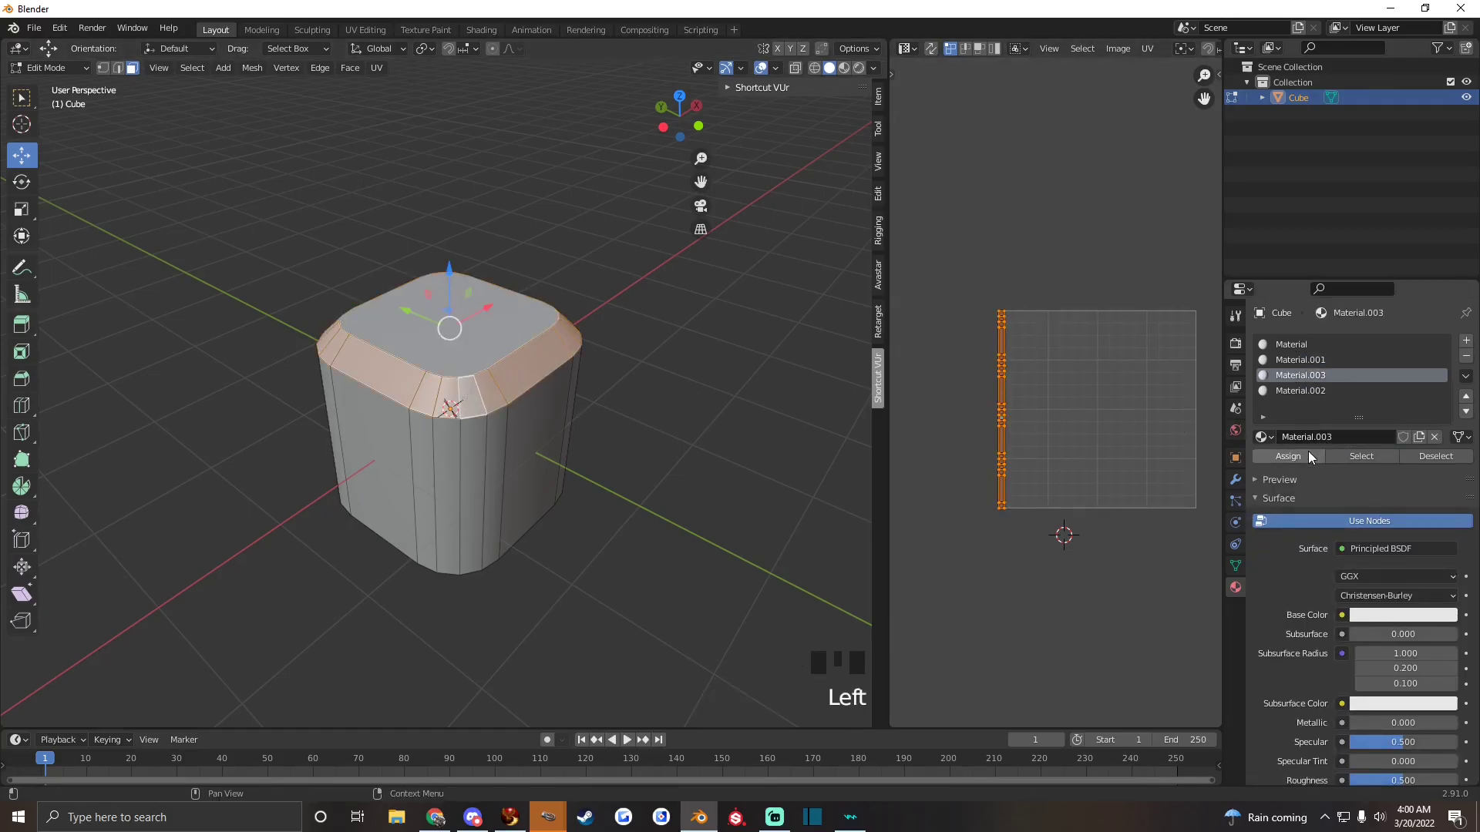
pyautogui.click(1288, 455)
# Check which material is assigned to the top face, a bevel face and a side face
pyautogui.rightClick(434, 349)
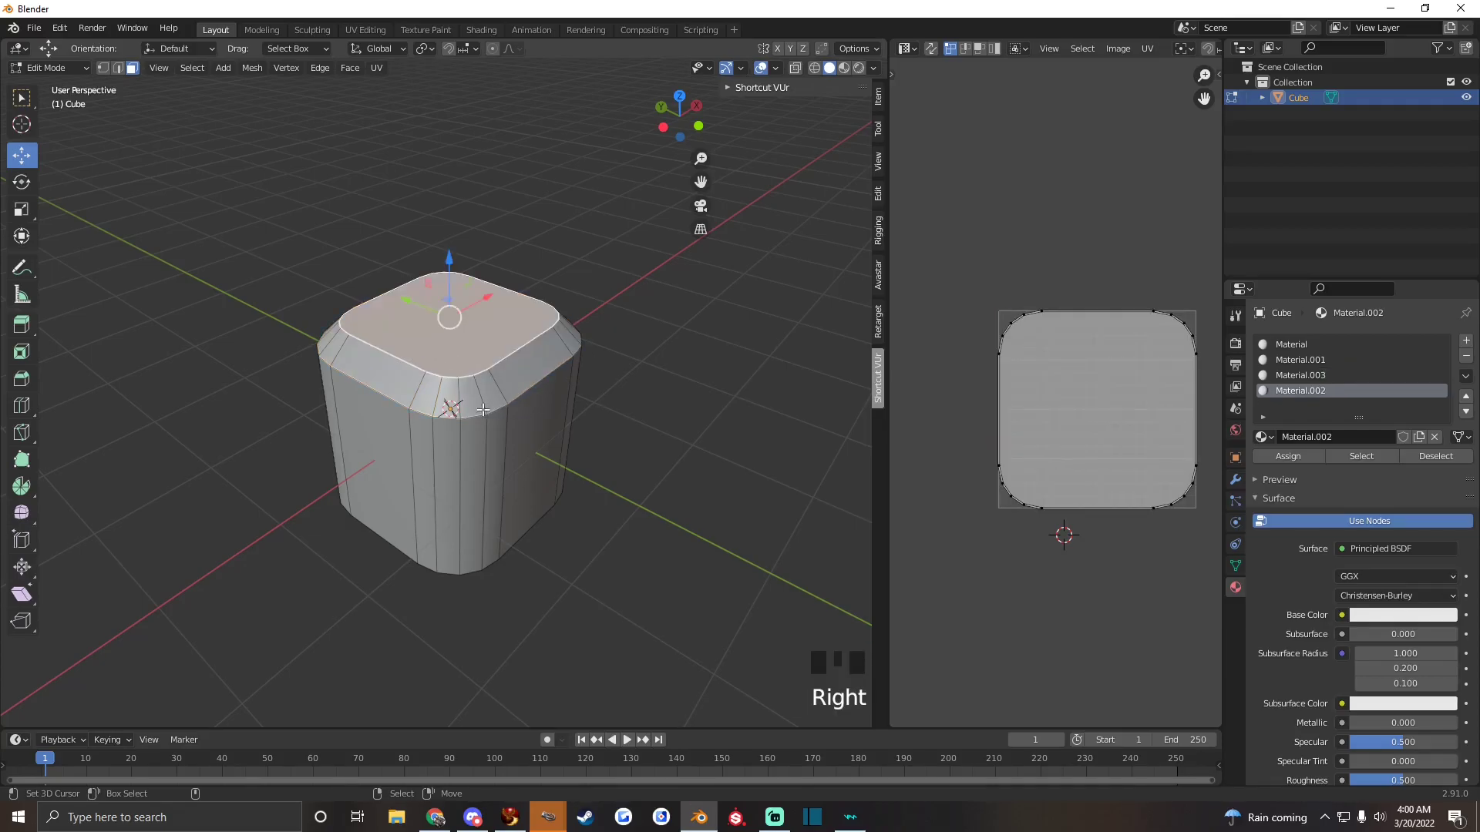
pyautogui.rightClick(502, 398)
pyautogui.rightClick(528, 451)
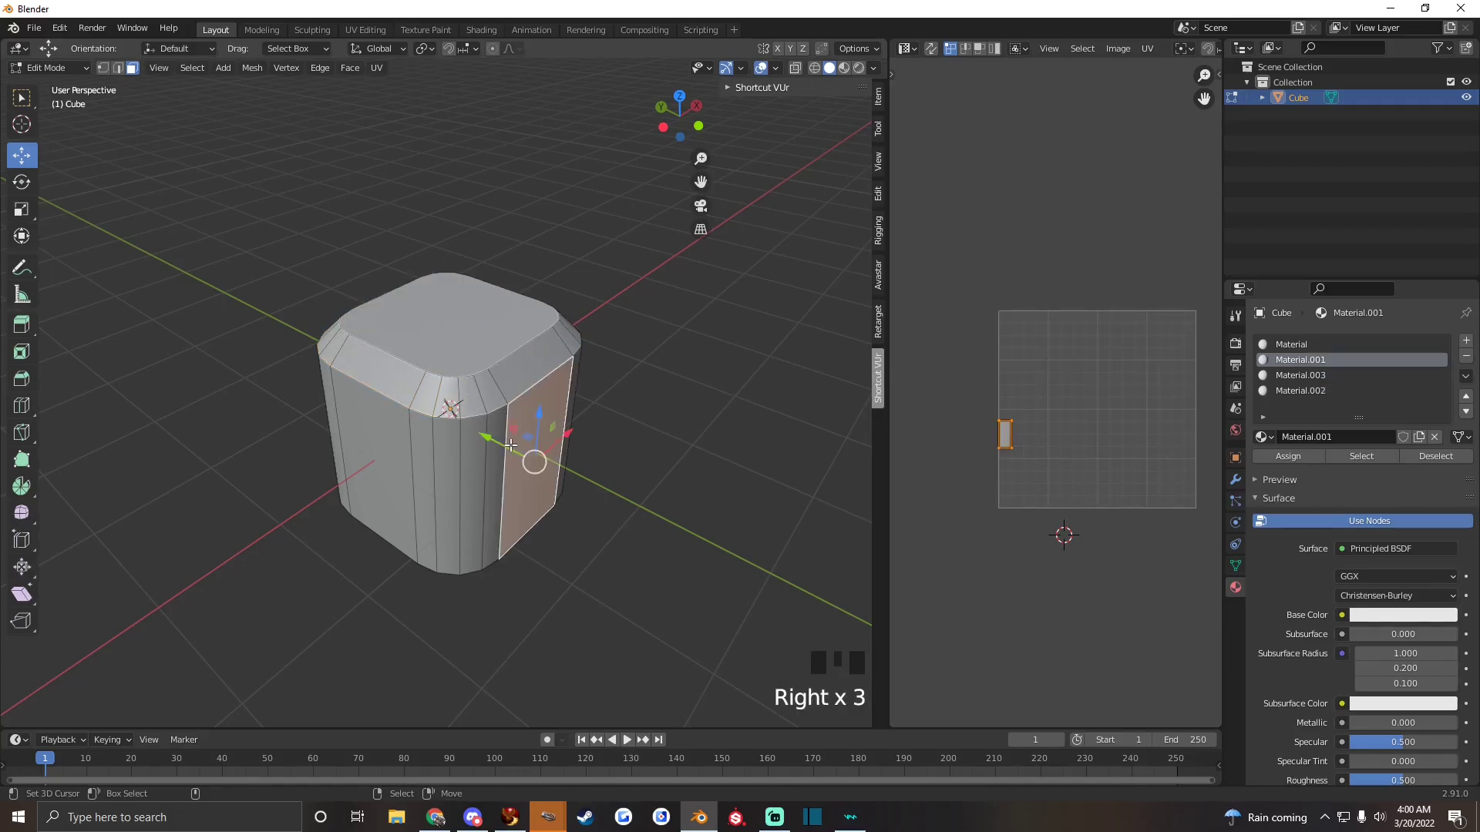
# Return to Object Mode and remove the original material slot named Material from the cube
pyautogui.keyDown('alt'); pyautogui.moveTo(588, 423); pyautogui.dragTo(632, 416); pyautogui.keyUp('alt')
pyautogui.click(1315, 344)
pyautogui.press('Tab')
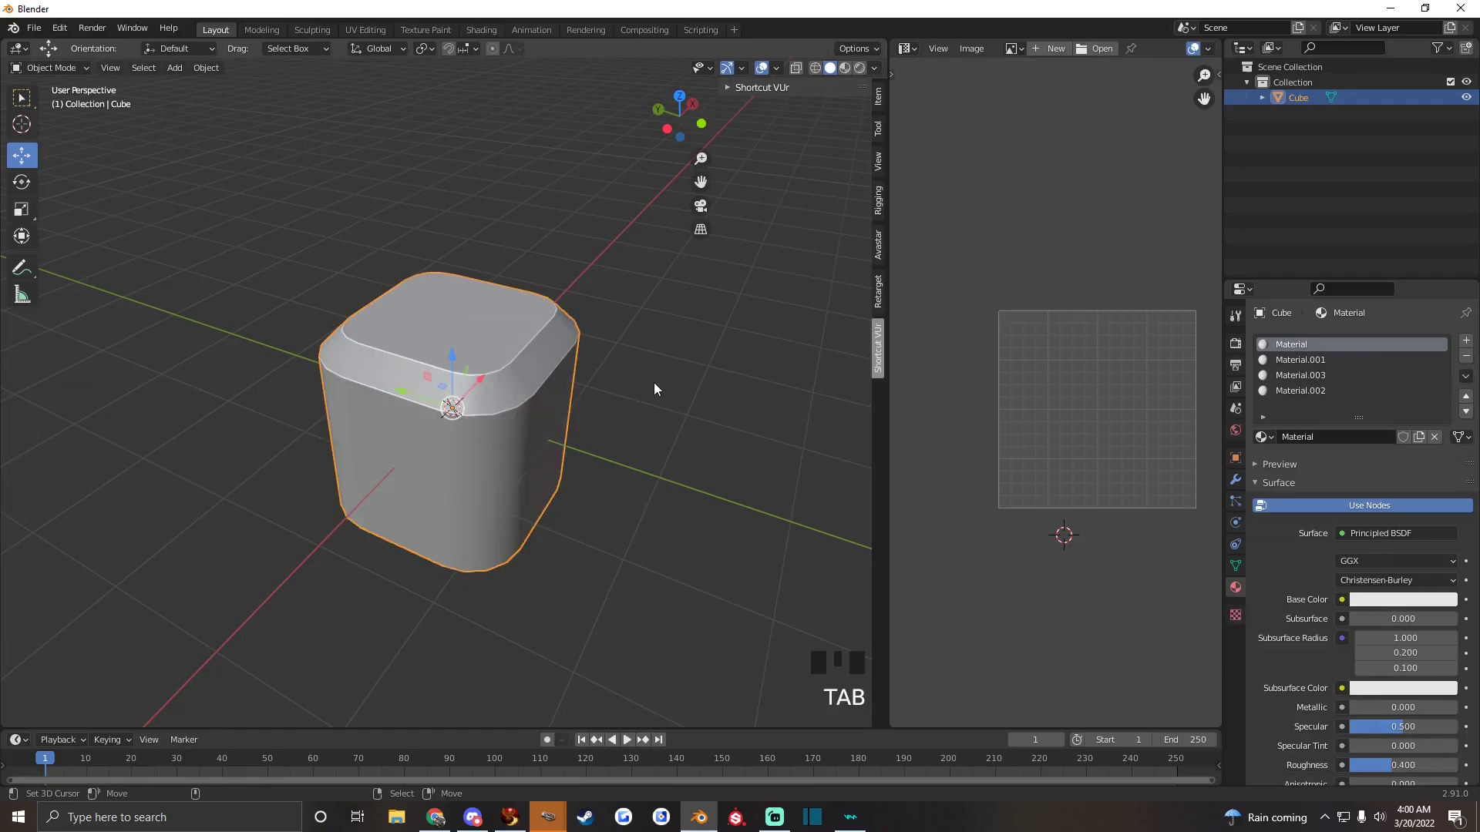
pyautogui.click(1467, 357)
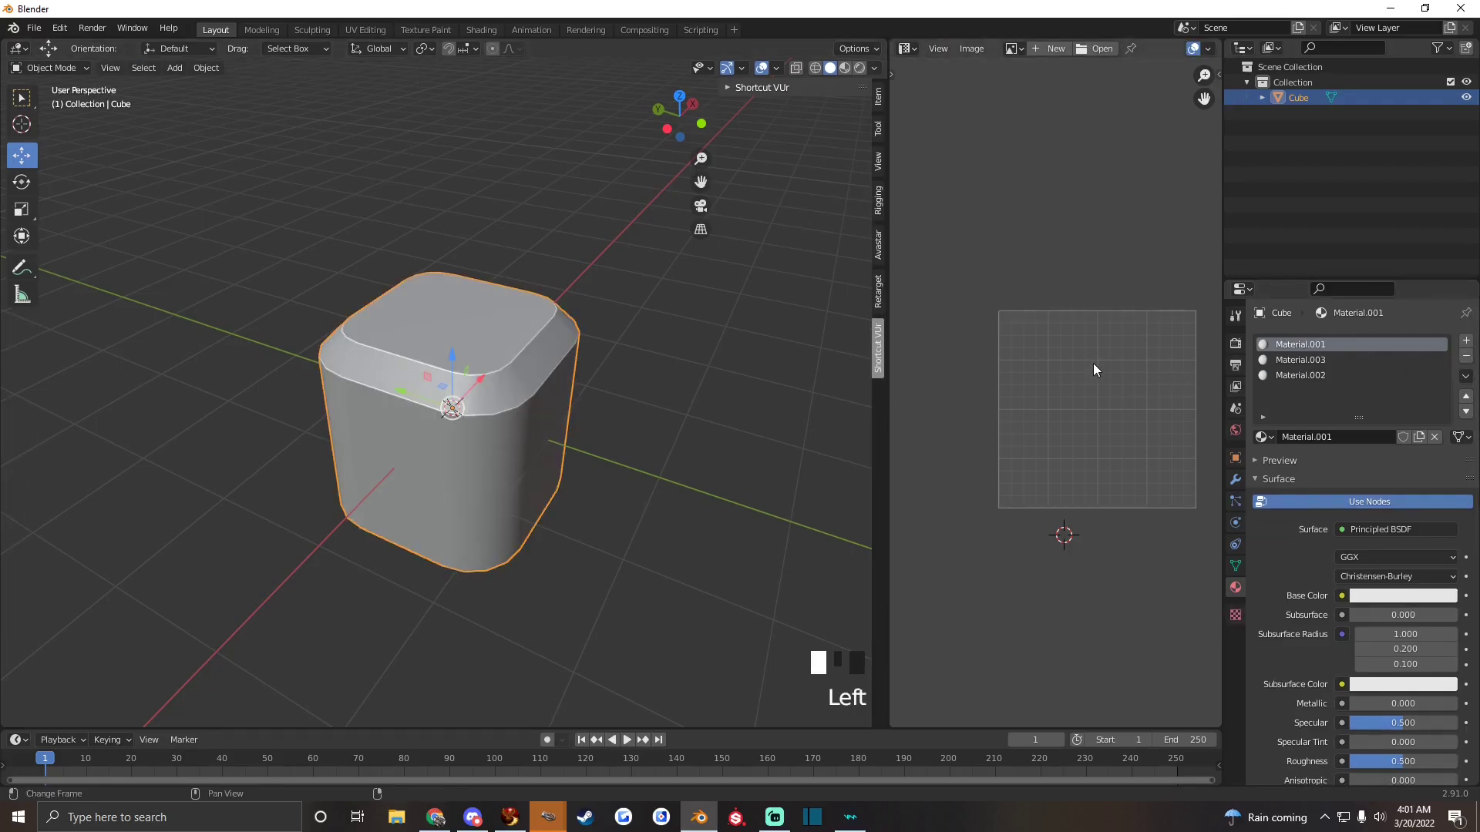
# Recheck the materials of the bevel loop, side faces and top face in Edit Mode, deselect everything and return to Object Mode
pyautogui.press('Tab')
pyautogui.keyDown('alt'); pyautogui.keyDown('shift'); pyautogui.rightClick(483, 400); pyautogui.keyUp('shift'); pyautogui.keyUp('alt')
pyautogui.keyDown('alt'); pyautogui.keyDown('shift'); pyautogui.rightClick(483, 400); pyautogui.keyUp('shift'); pyautogui.keyUp('alt')
pyautogui.keyDown('alt'); pyautogui.keyDown('shift'); pyautogui.rightClick(483, 401); pyautogui.keyUp('shift'); pyautogui.keyUp('alt')
pyautogui.keyDown('alt'); pyautogui.keyDown('shift'); pyautogui.rightClick(483, 401); pyautogui.keyUp('shift'); pyautogui.keyUp('alt')
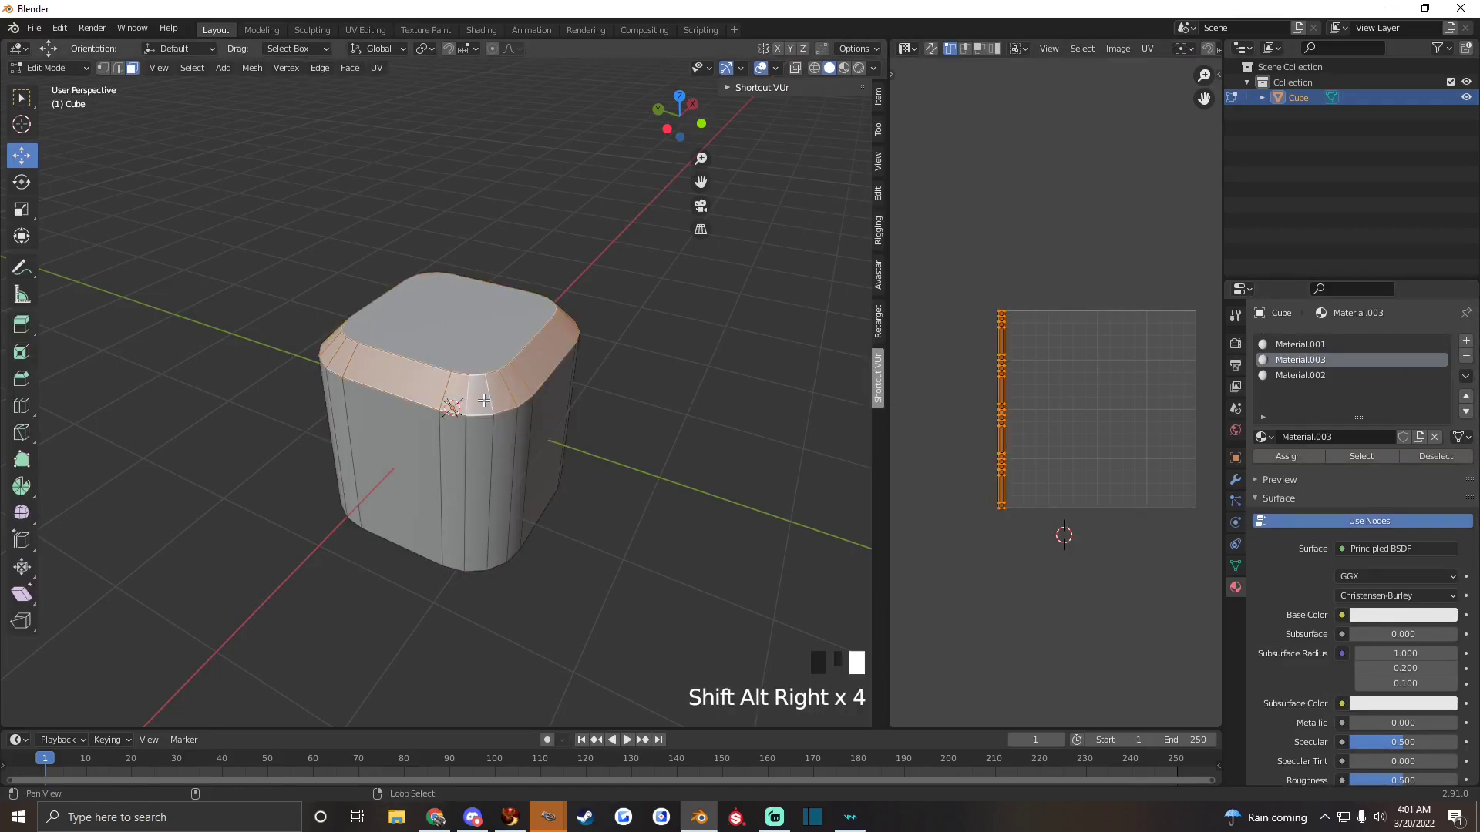
pyautogui.keyDown('alt'); pyautogui.keyDown('shift'); pyautogui.rightClick(498, 453); pyautogui.keyUp('shift'); pyautogui.keyUp('alt')
pyautogui.rightClick(471, 341)
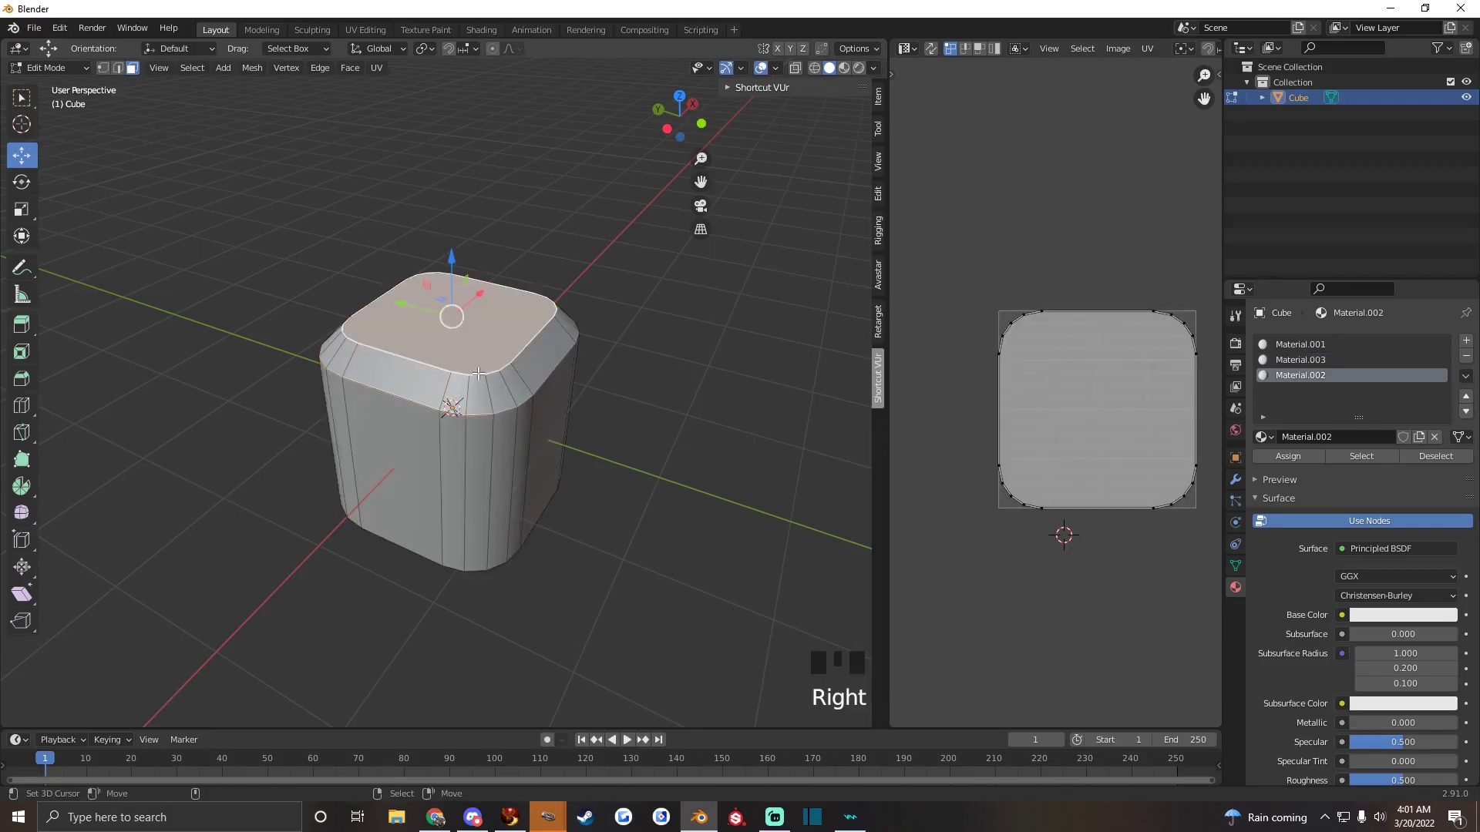
pyautogui.keyDown('alt'); pyautogui.moveTo(478, 374); pyautogui.dragTo(565, 432); pyautogui.keyUp('alt')
pyautogui.press('a')
pyautogui.press('a')
pyautogui.press('Tab')
pyautogui.keyDown('alt'); pyautogui.moveTo(571, 493); pyautogui.dragTo(586, 451); pyautogui.keyUp('alt')
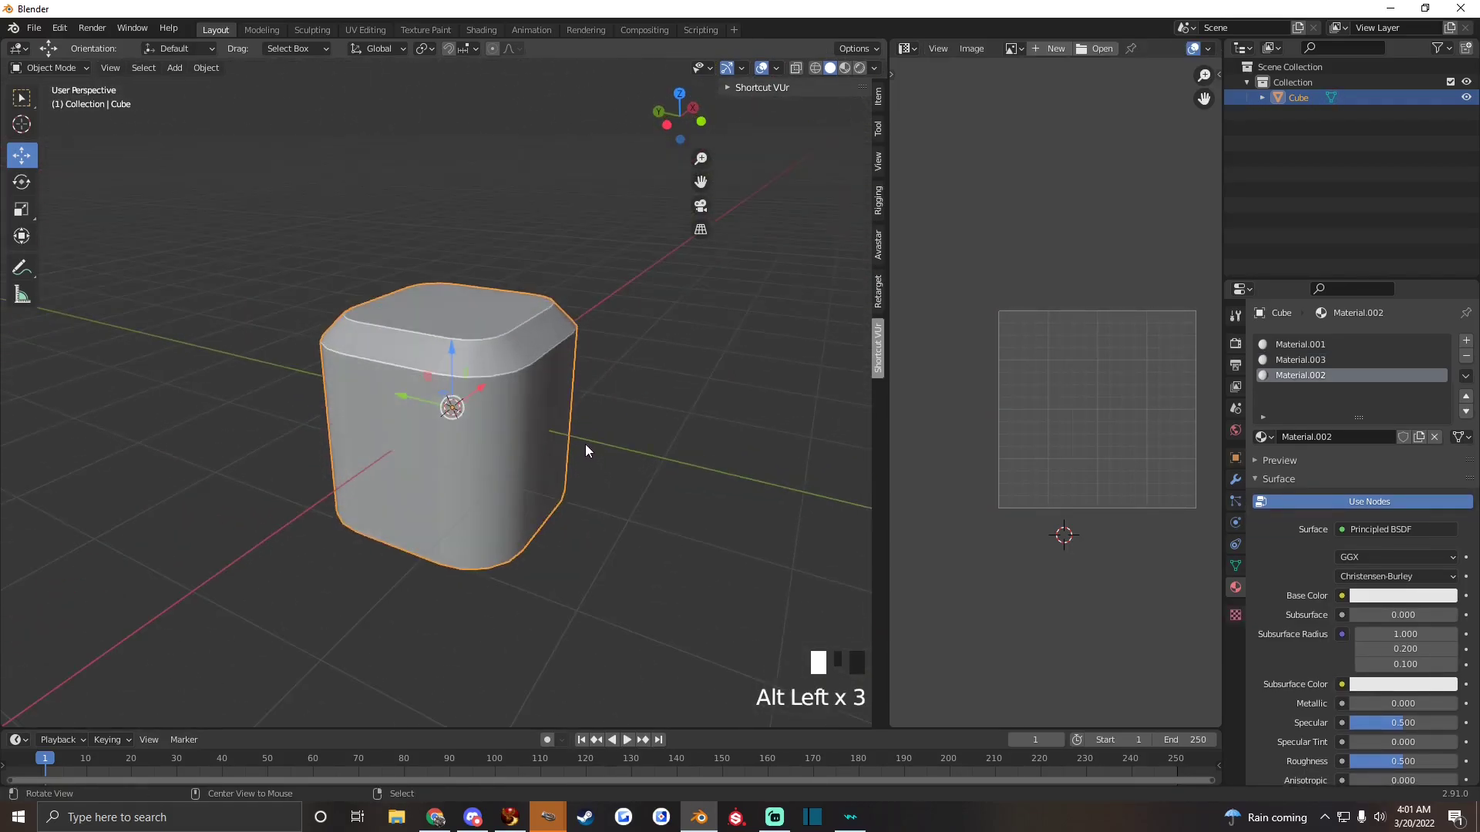
# Export the cube as a Collada (Default) .dae file named Cube Thing into the DAE Mesh folder
pyautogui.click(34, 28)
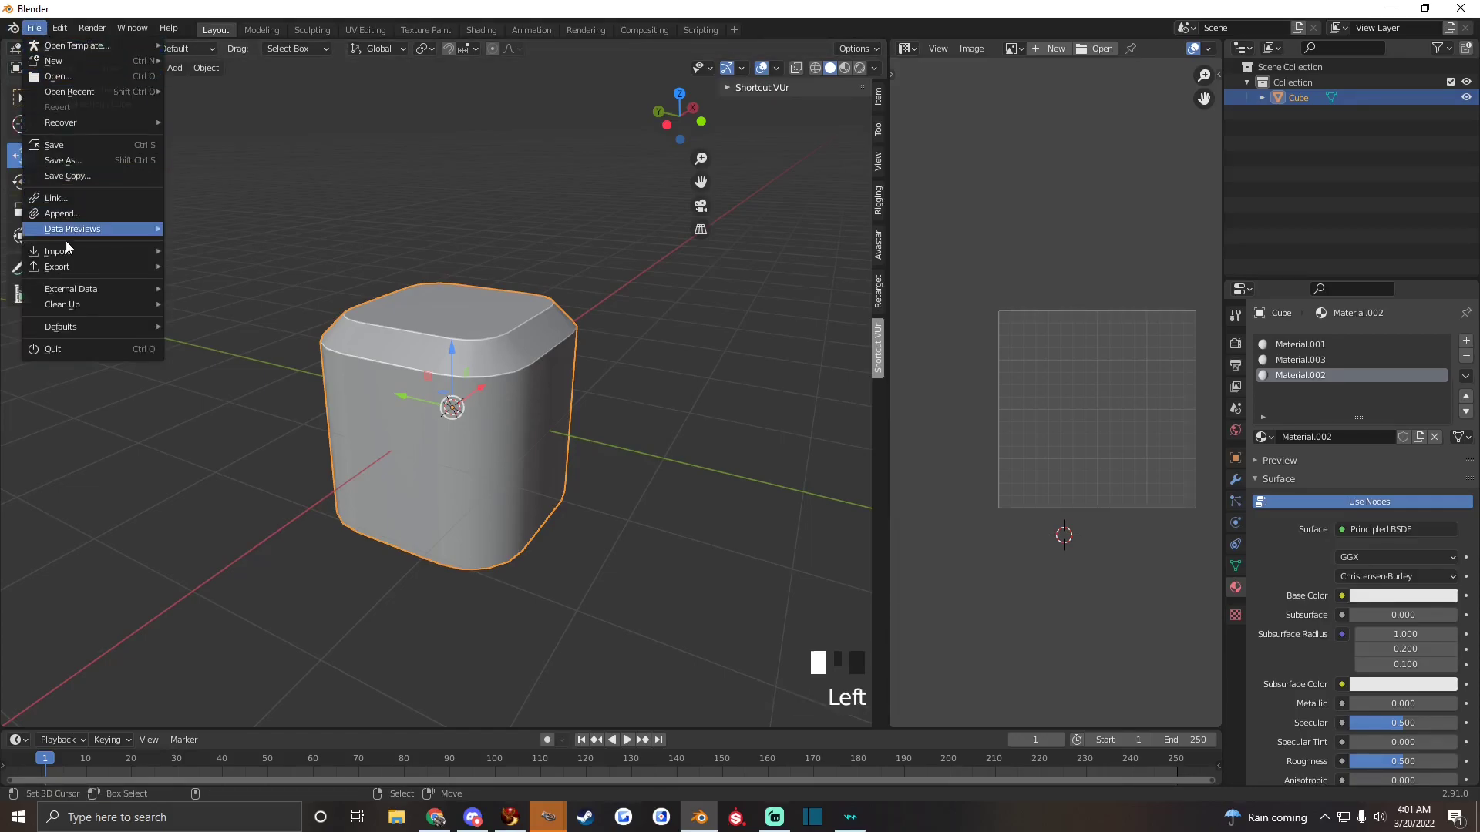
pyautogui.moveTo(73, 267)
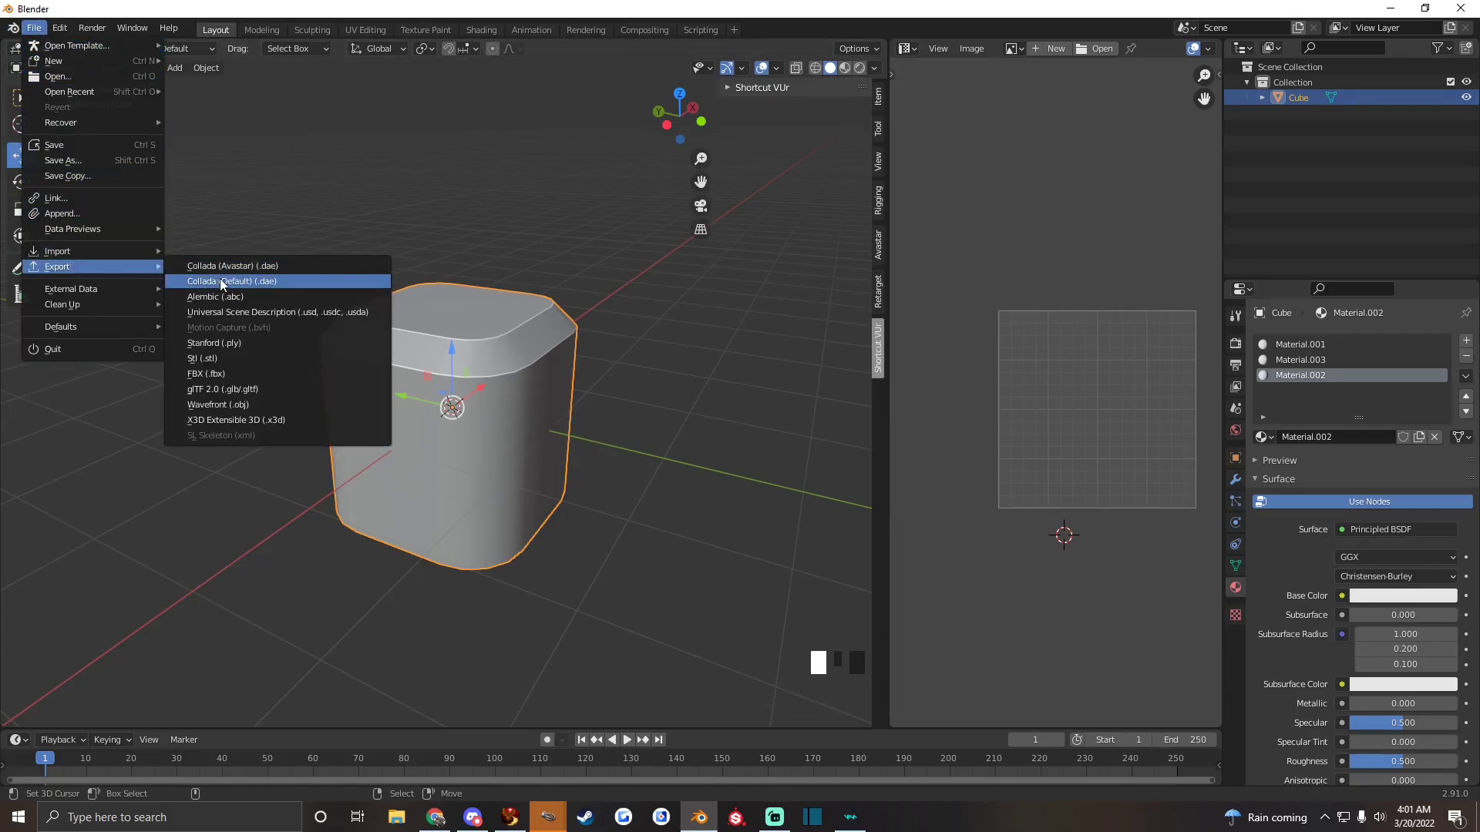
pyautogui.click(221, 283)
pyautogui.click(386, 516)
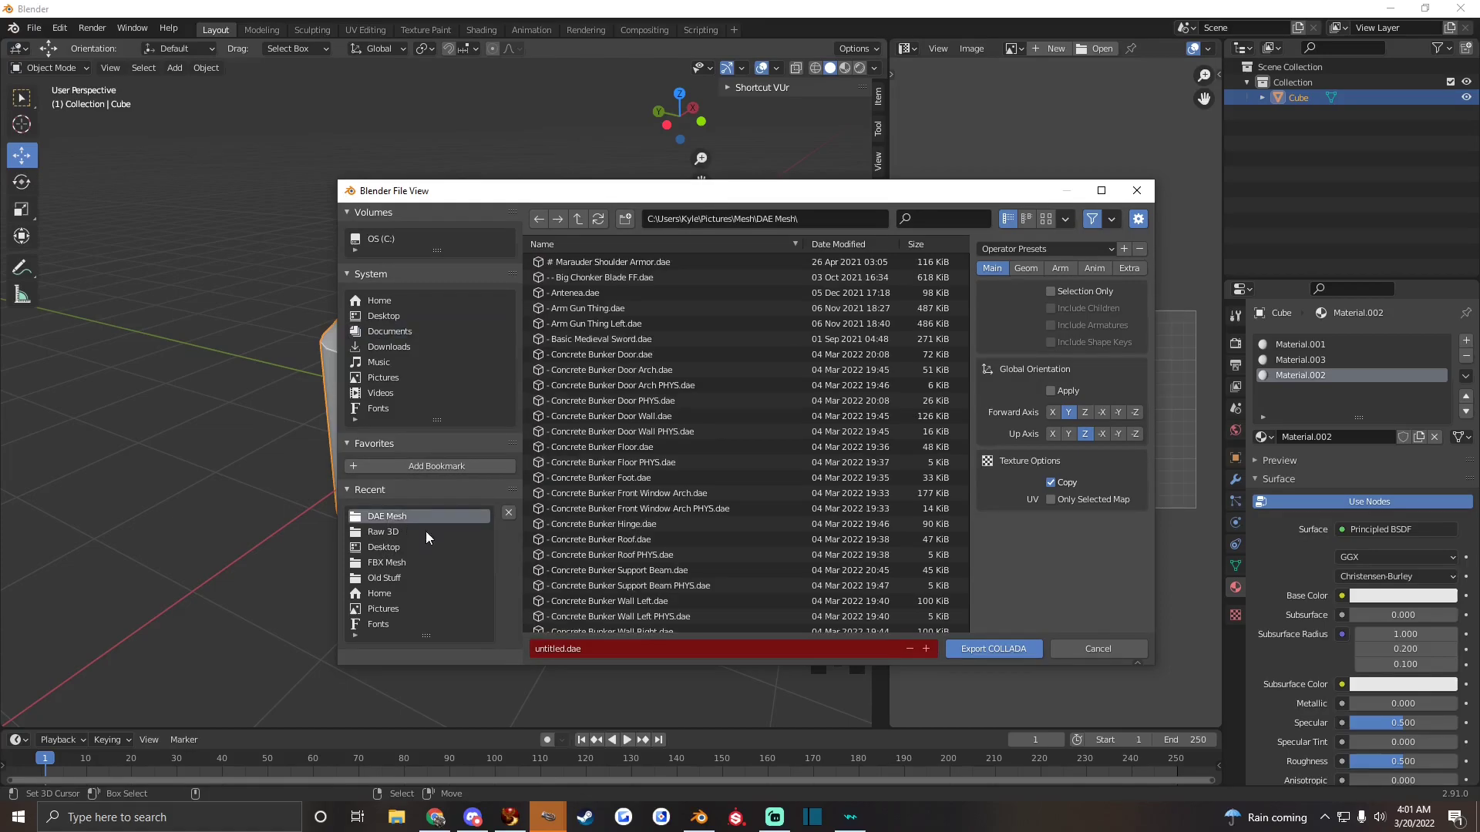
pyautogui.click(604, 650)
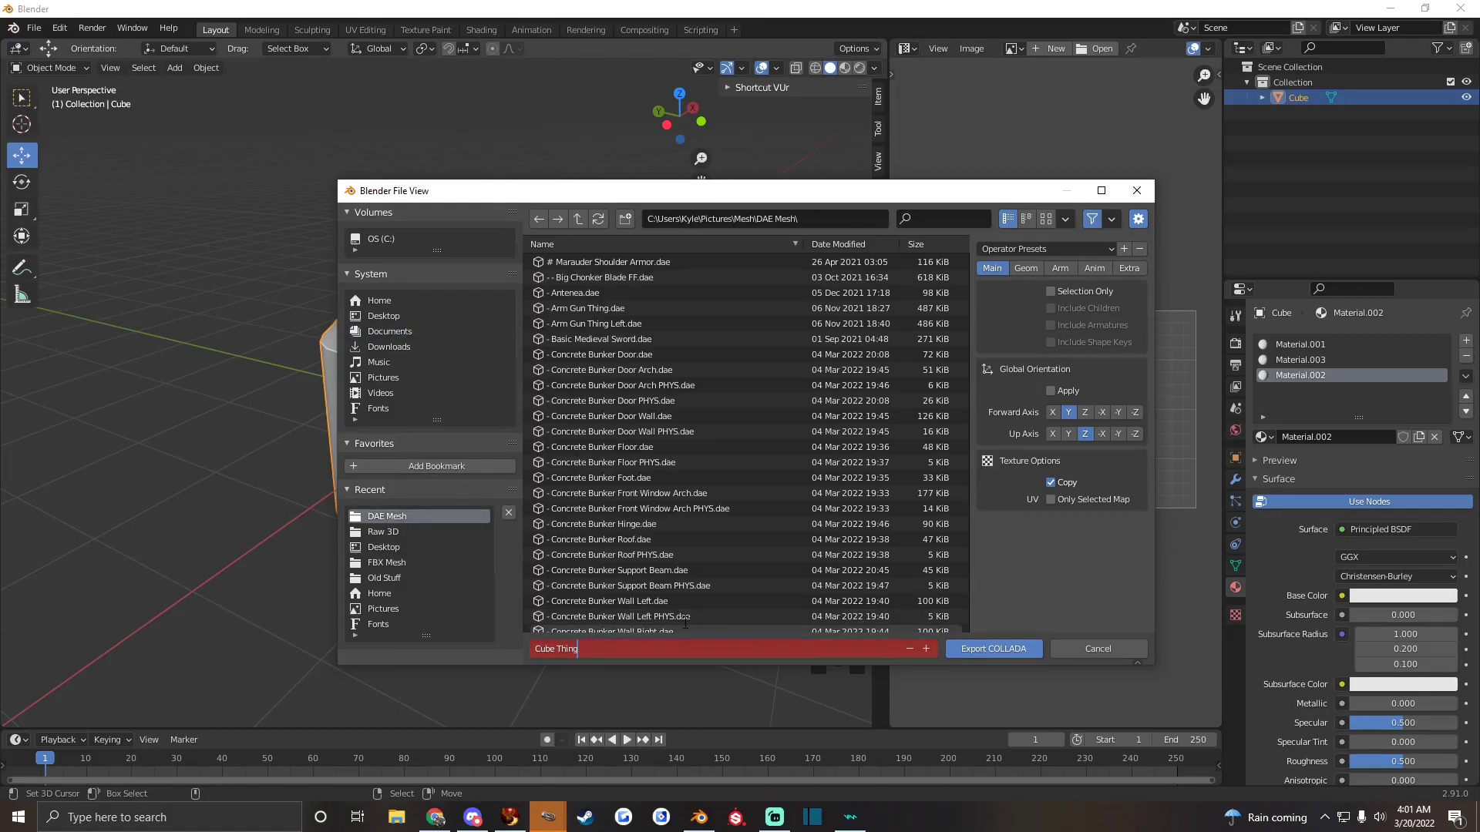
pyautogui.click(976, 646)
pyautogui.click(1005, 650)
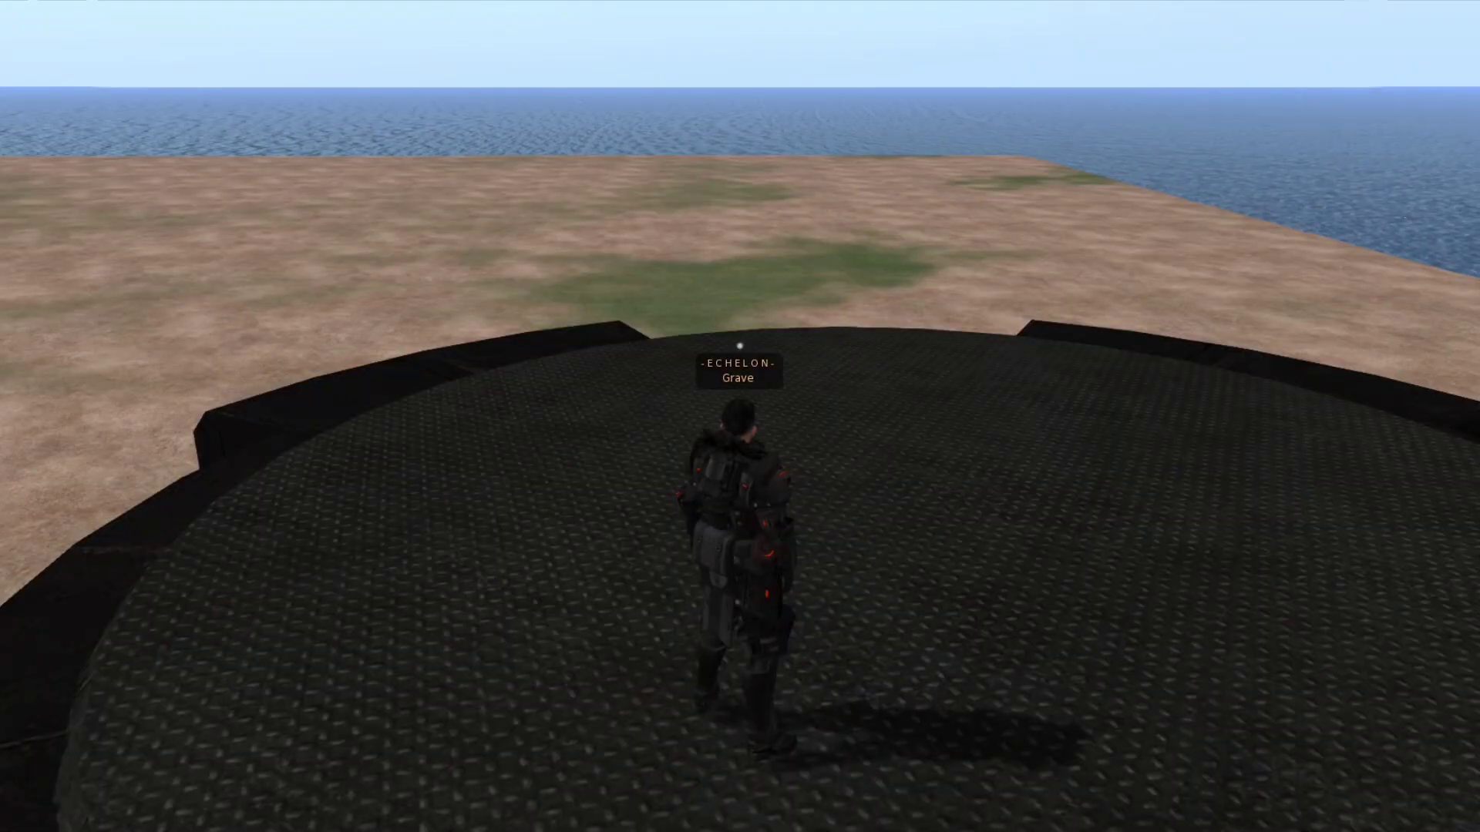
# Switch to Second Life and load the exported cube's Collada file into the mesh model uploader to check its preview
pyautogui.keyDown('alt'); pyautogui.moveTo(955, 565); pyautogui.dragTo(303, 104); pyautogui.keyUp('alt')
pyautogui.click(71, 2)
pyautogui.moveTo(94, 200)
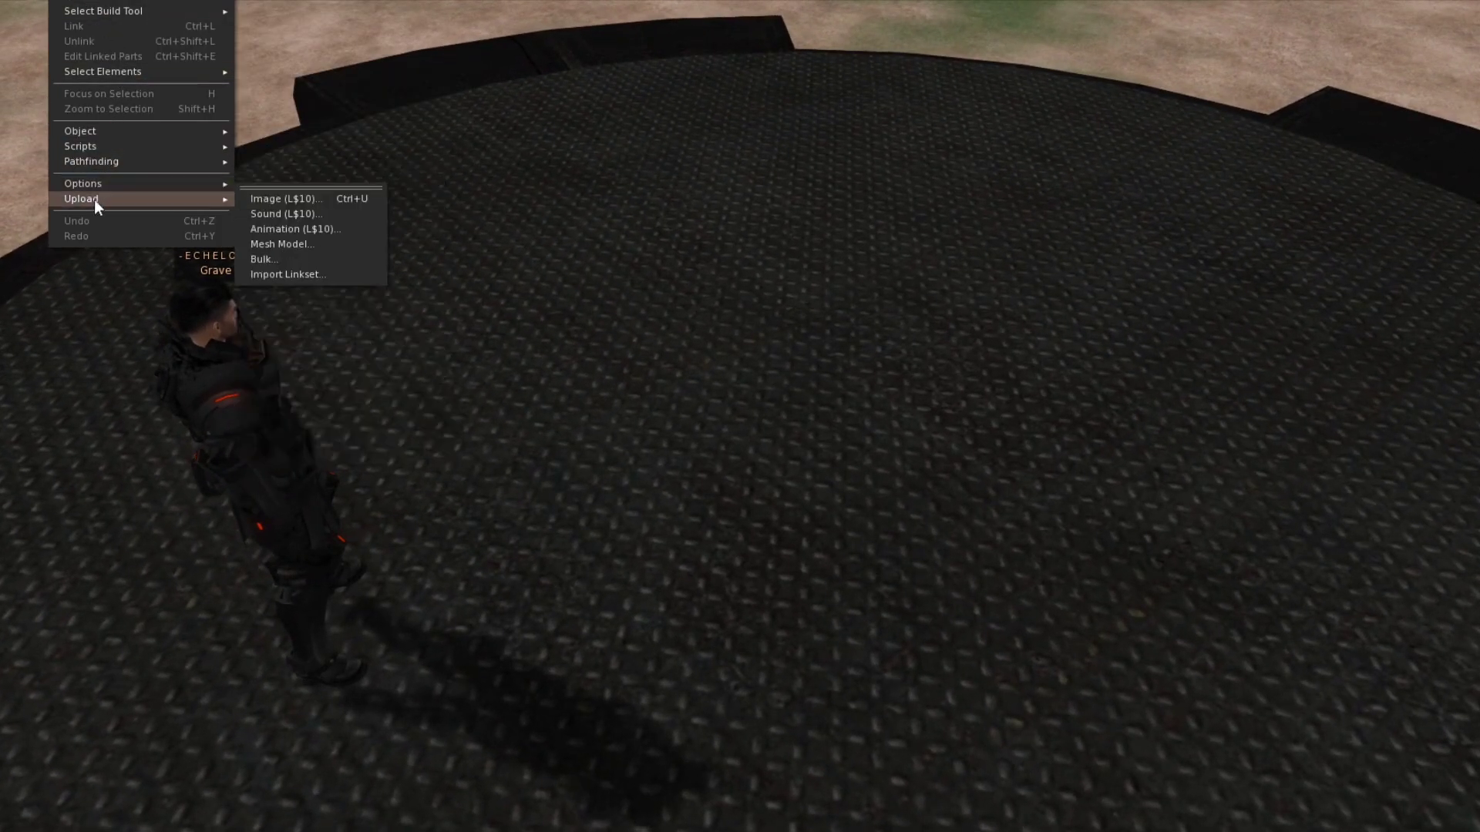
pyautogui.click(271, 247)
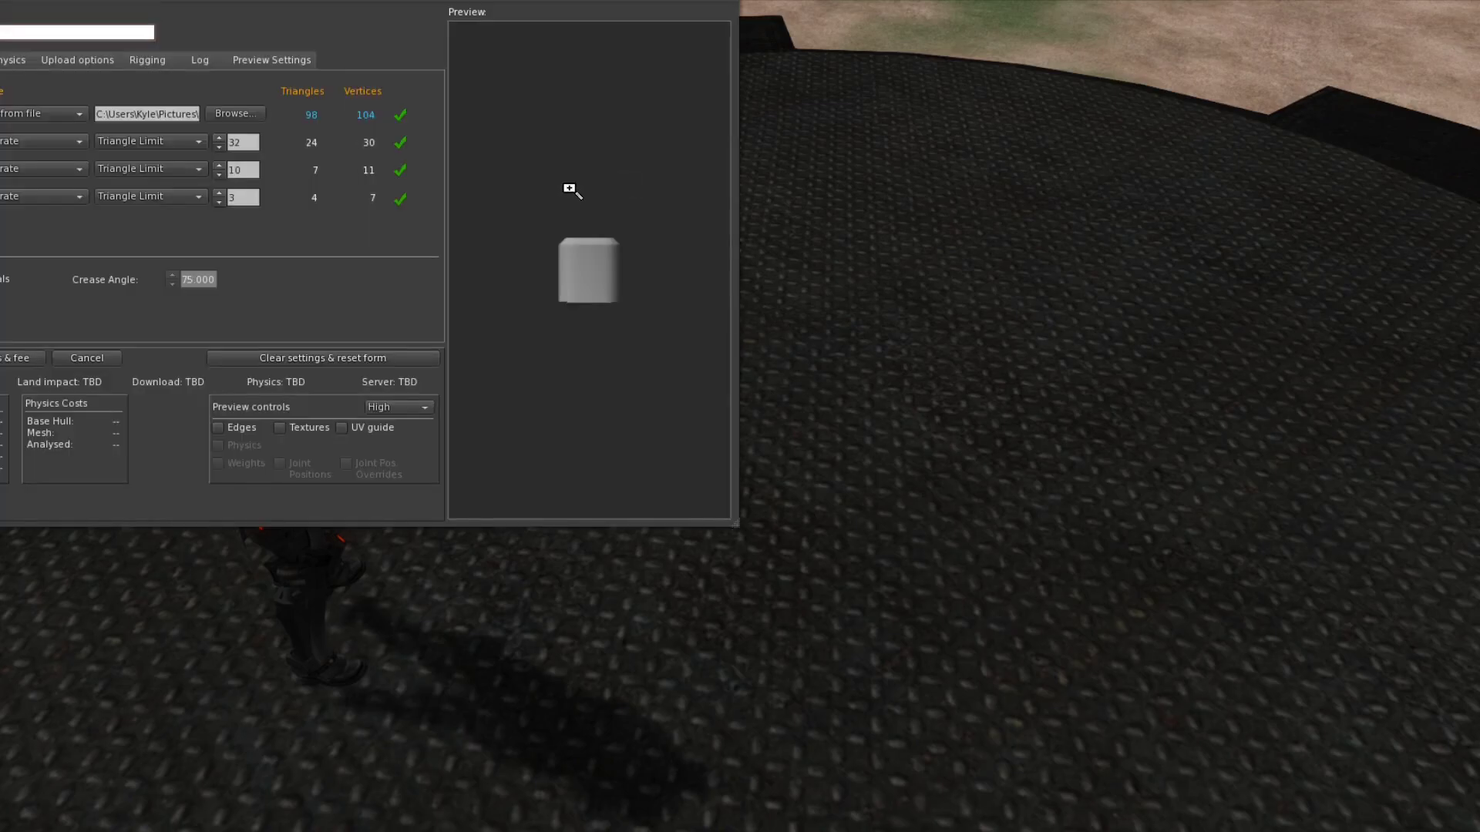
pyautogui.moveTo(589, 270); pyautogui.dragTo(609, 289)
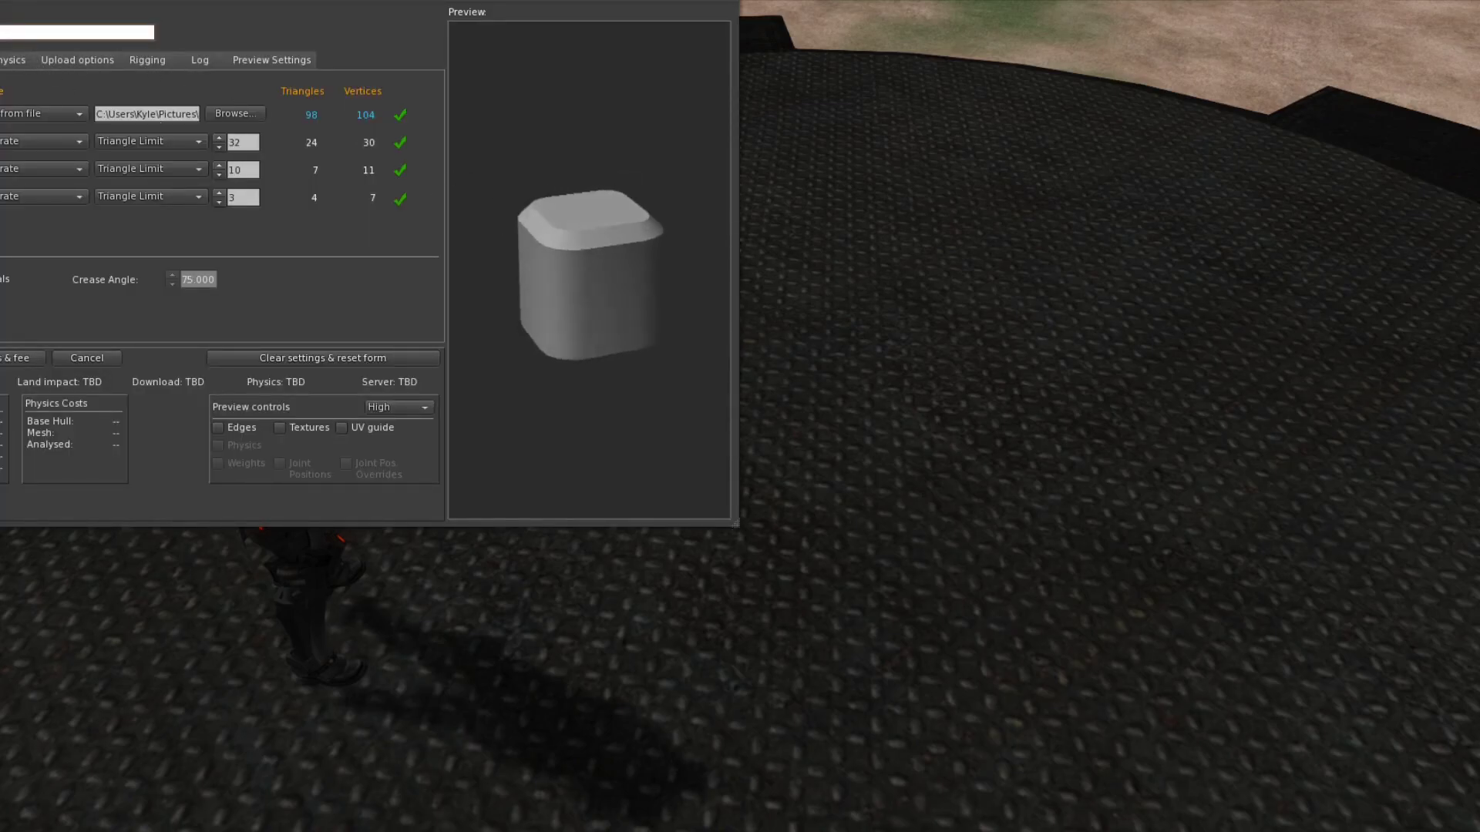
# Try the High physics model for the mesh, choose Cube instead, and inspect the physics shape in the preview
pyautogui.click(13, 60)
pyautogui.click(145, 91)
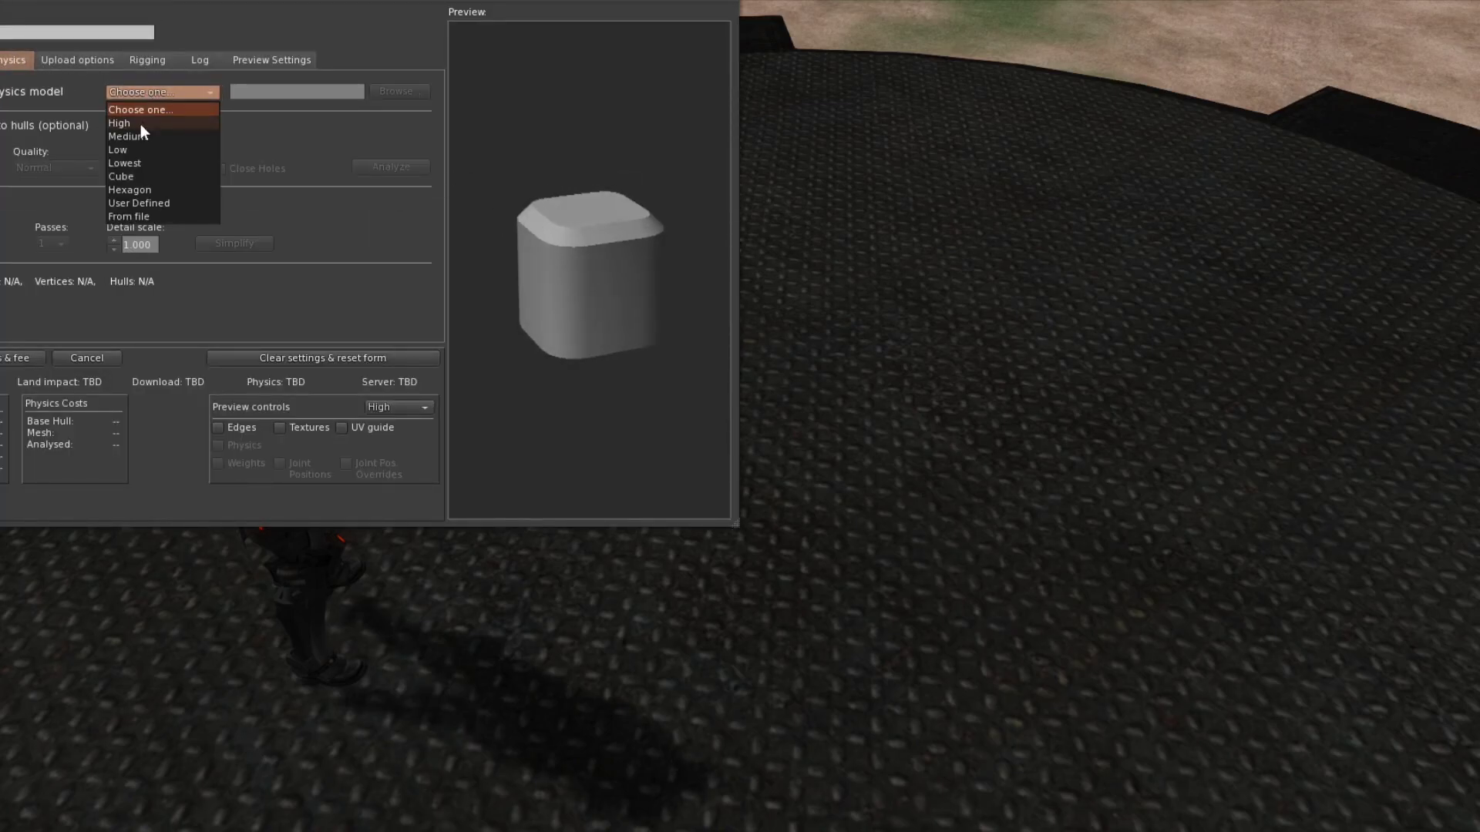
pyautogui.click(140, 124)
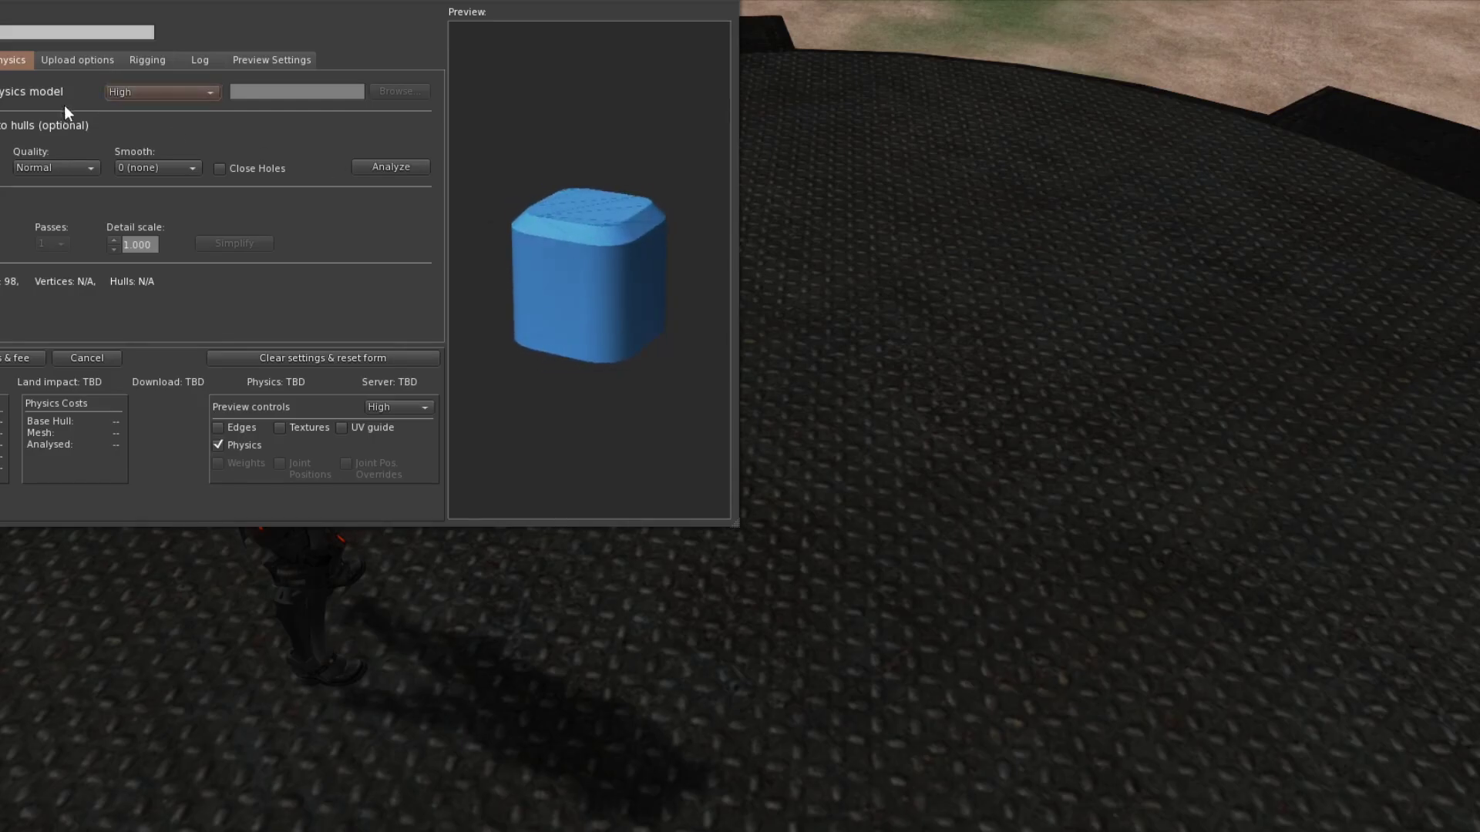
pyautogui.click(132, 93)
pyautogui.click(121, 176)
pyautogui.moveTo(555, 225); pyautogui.dragTo(612, 285)
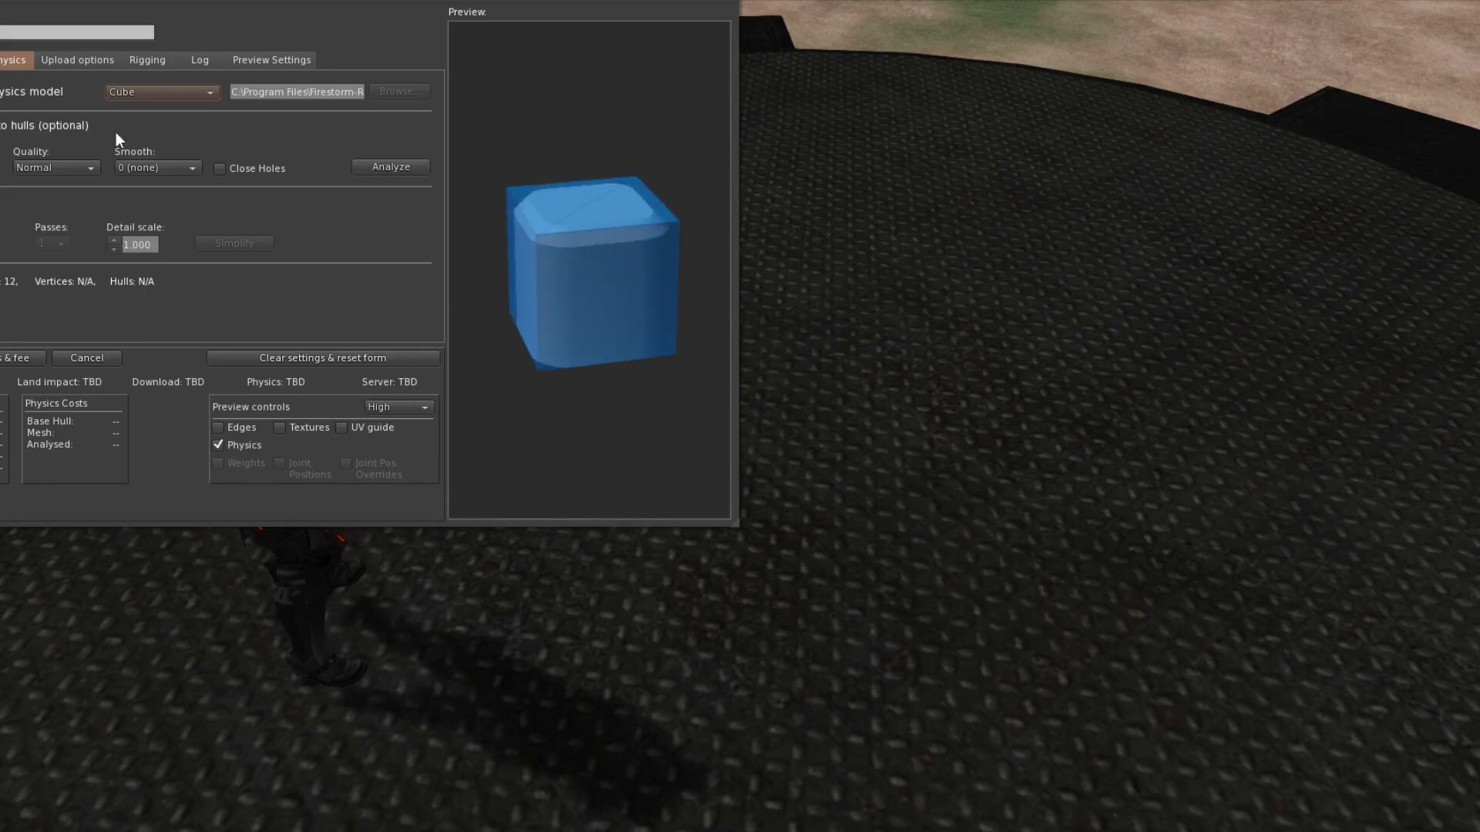
# Set the second level of detail to use the LoD above, calculate weights and fee, and upload the model
pyautogui.click(0, 60)
pyautogui.click(11, 142)
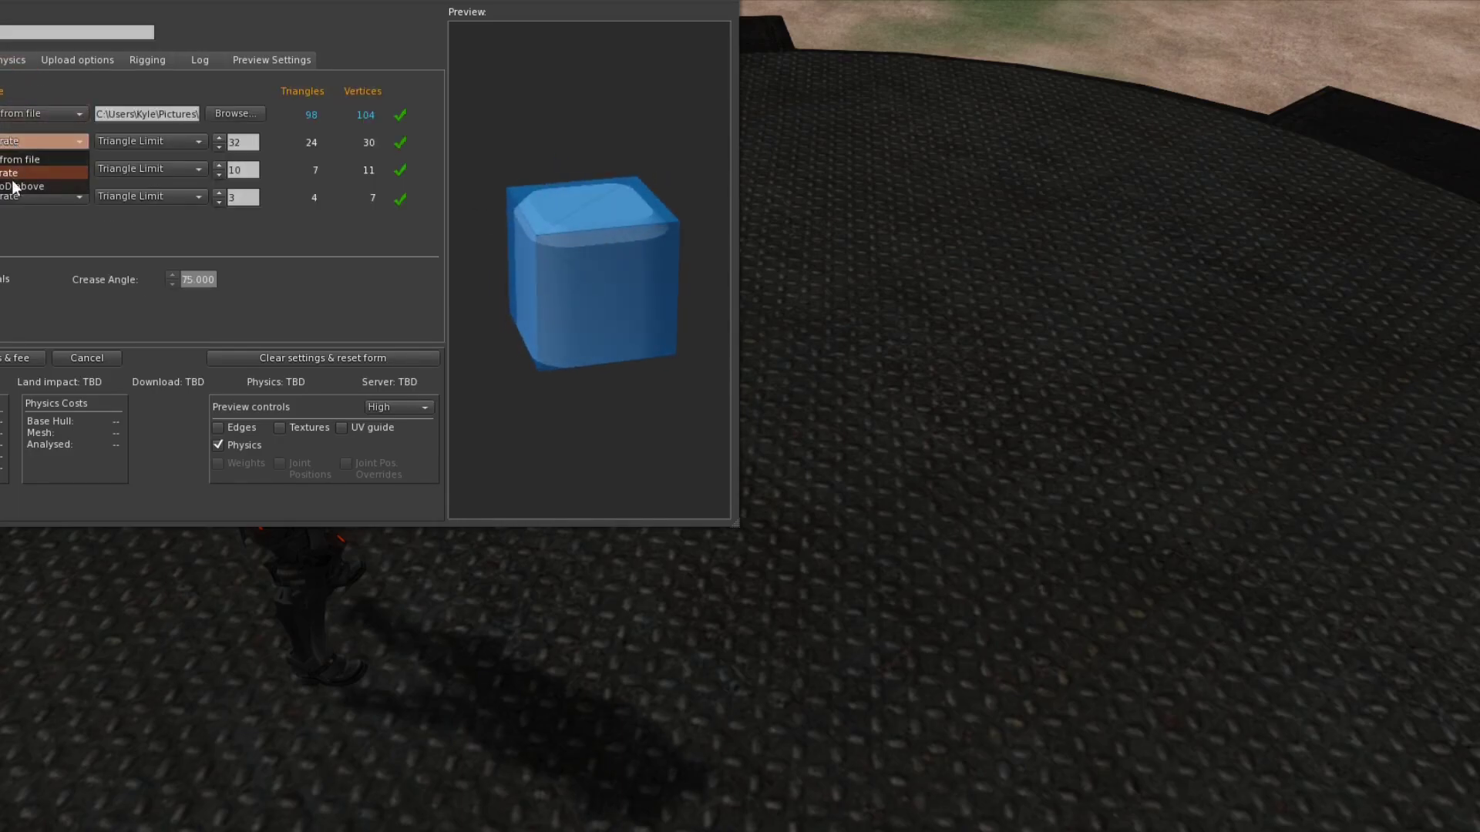
pyautogui.click(9, 185)
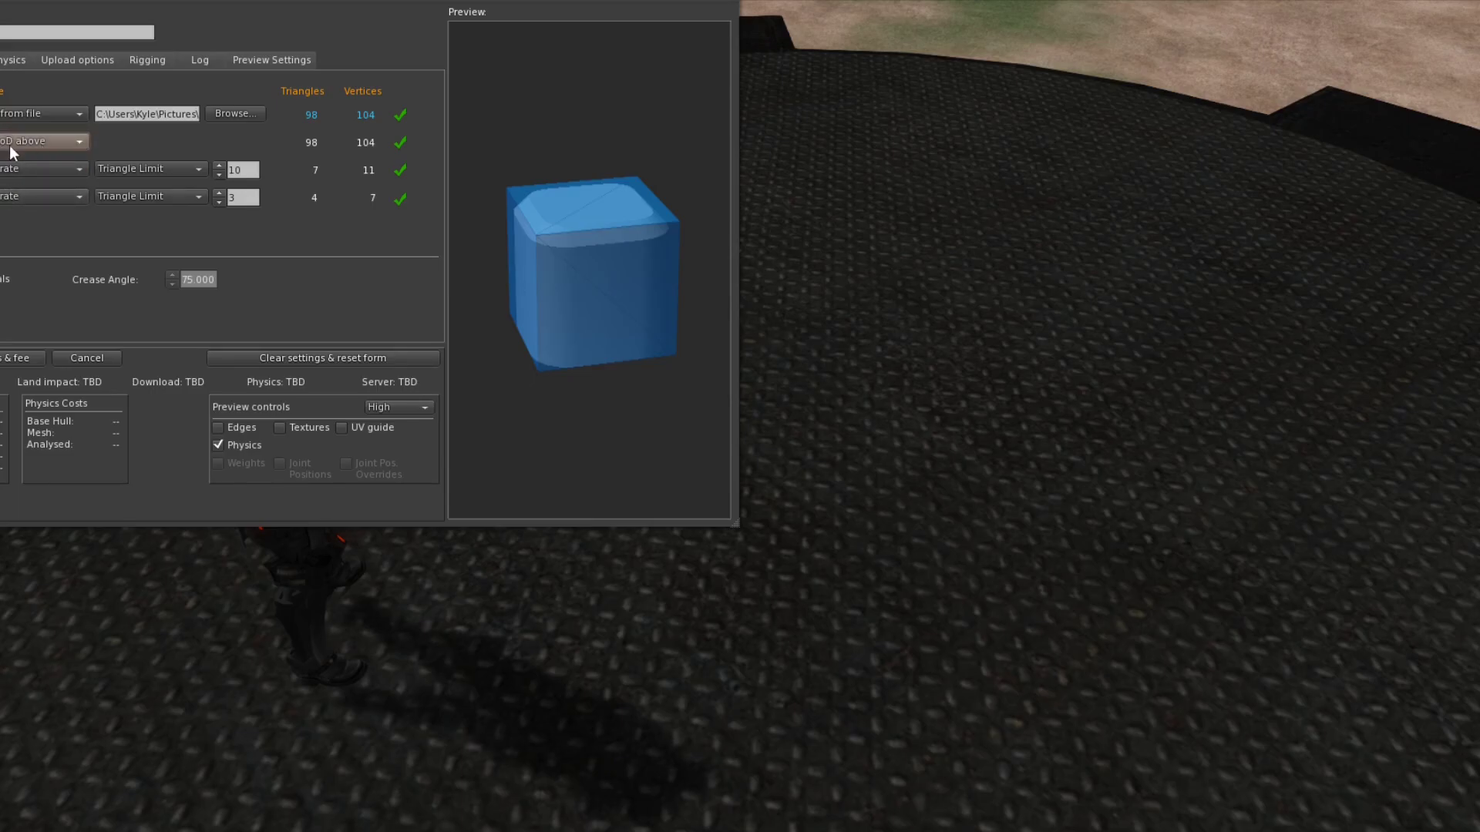
pyautogui.click(3, 358)
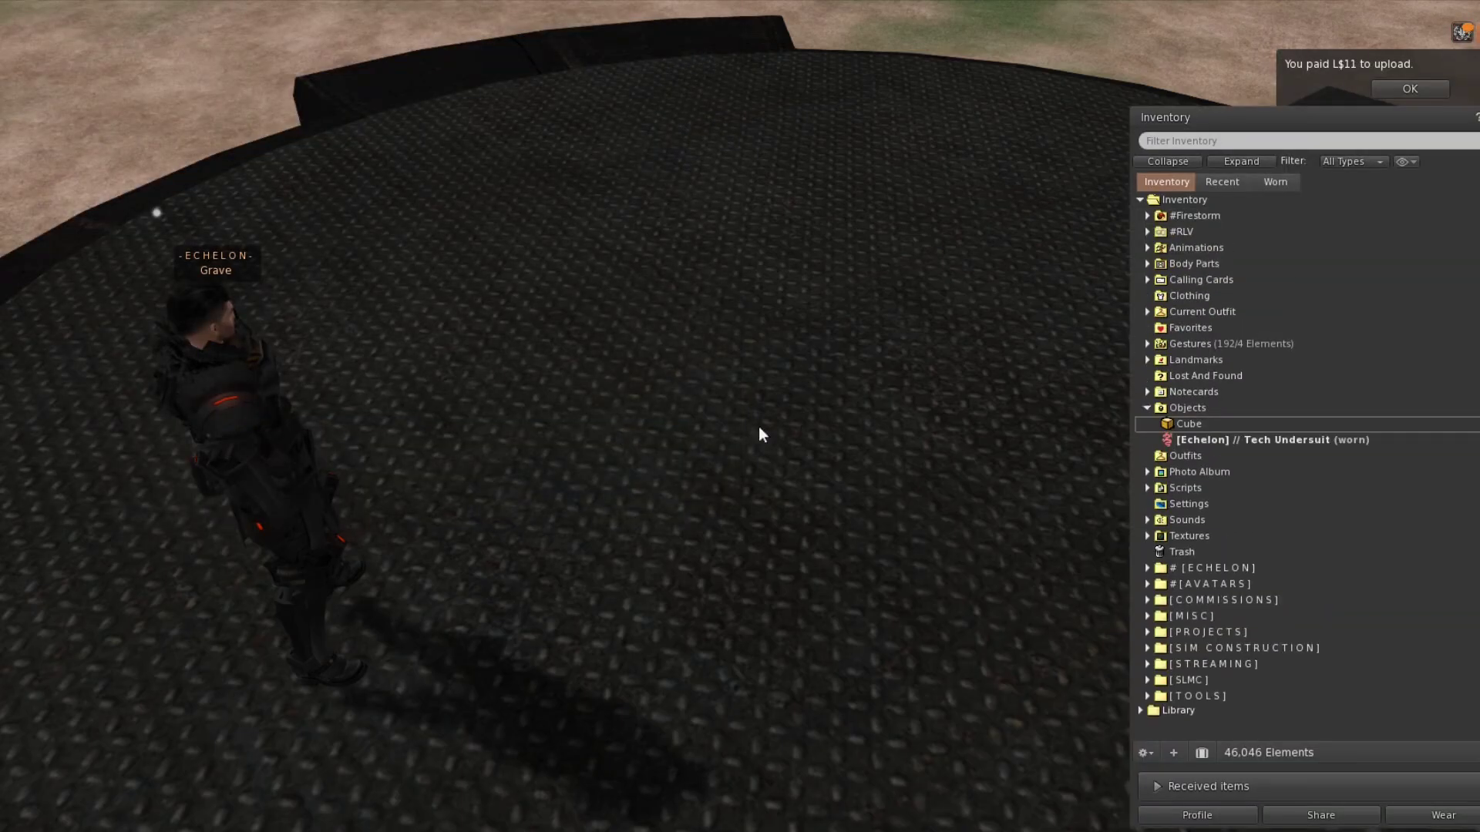
# Place the uploaded Cube from the inventory's Objects folder onto the platform floor and open it for editing
pyautogui.moveTo(1219, 427); pyautogui.dragTo(719, 411)
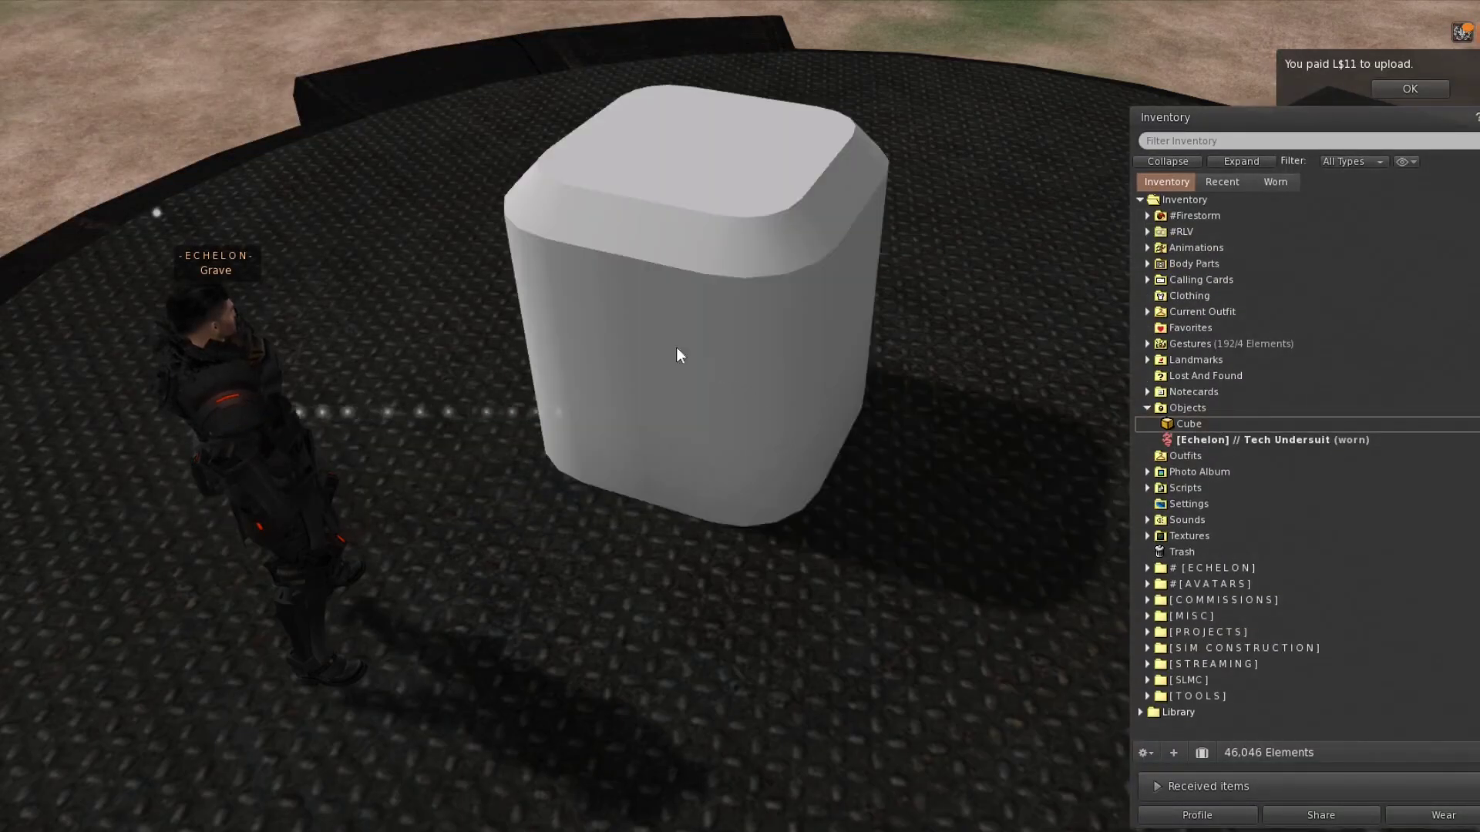
pyautogui.rightClick(631, 361)
pyautogui.click(674, 363)
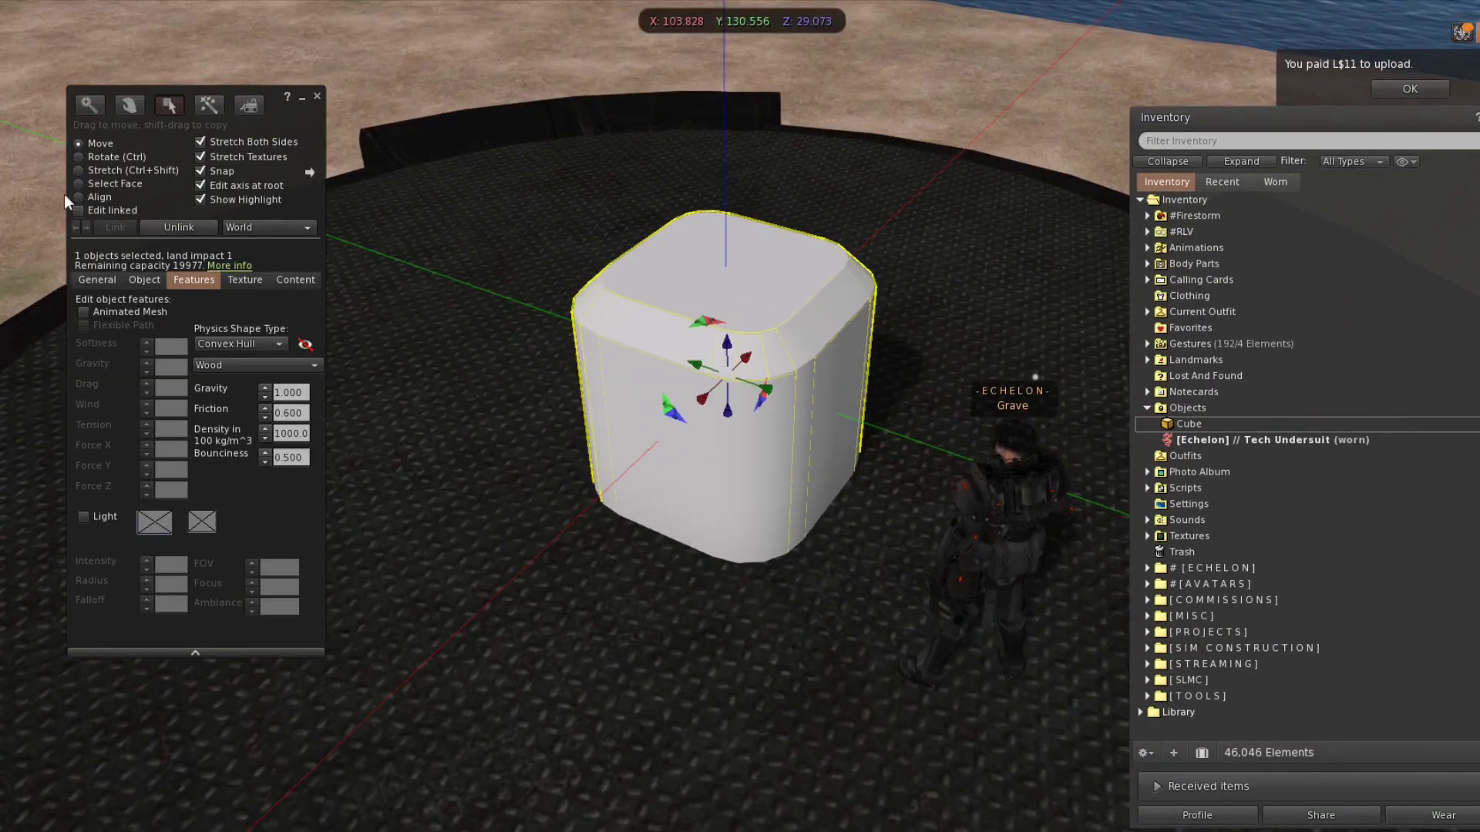
# Switch editing to Select Face and select the cube's sides, bevel and top one by one to check they are separate faces
pyautogui.click(95, 183)
pyautogui.click(677, 421)
pyautogui.keyDown('alt'); pyautogui.moveTo(676, 421); pyautogui.dragTo(617, 437); pyautogui.keyUp('alt')
pyautogui.click(737, 388)
pyautogui.click(724, 405)
pyautogui.click(724, 333)
pyautogui.click(718, 379)
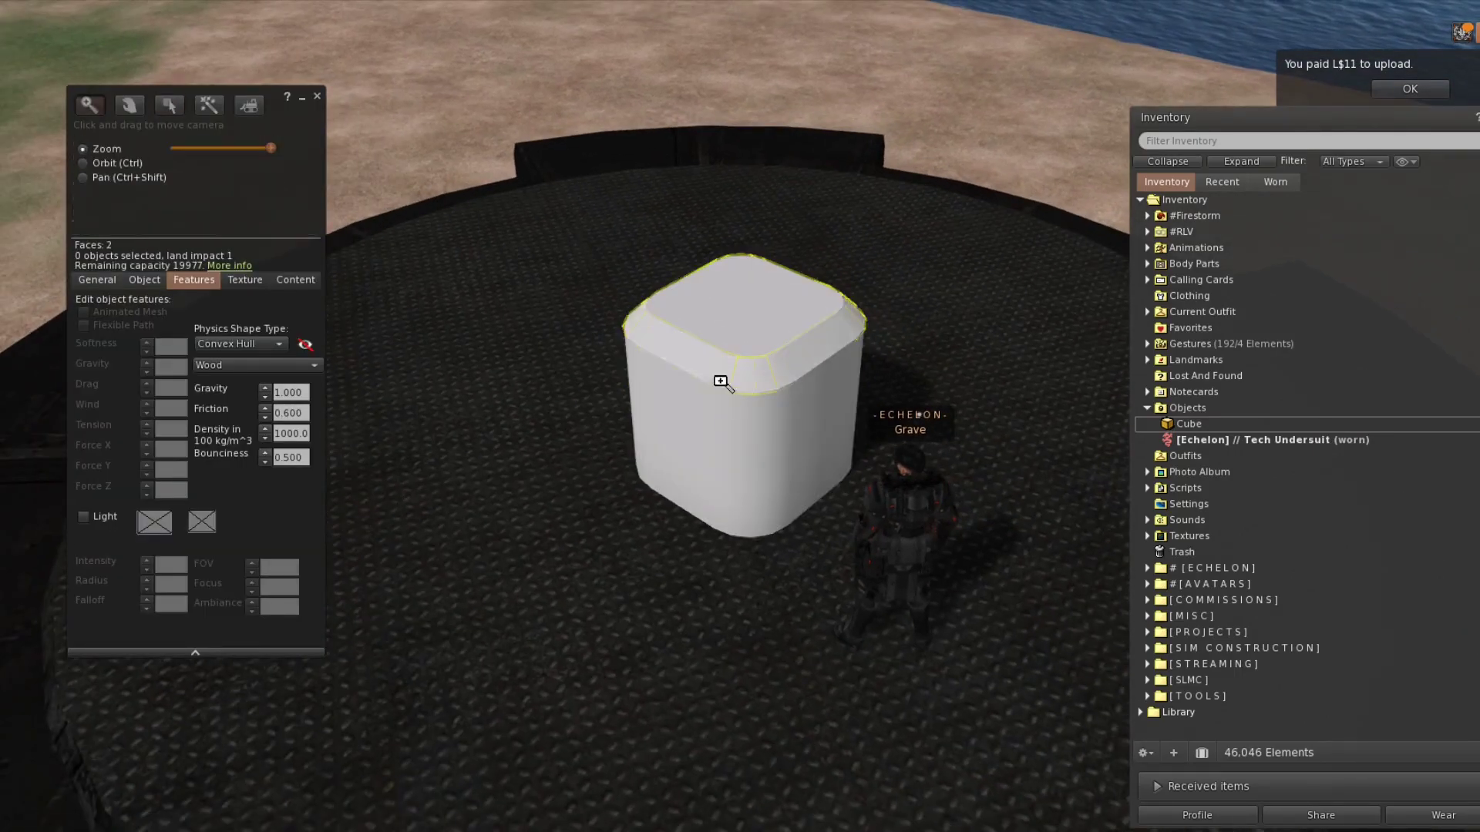
pyautogui.keyDown('alt'); pyautogui.moveTo(719, 379); pyautogui.dragTo(703, 700); pyautogui.keyUp('alt')
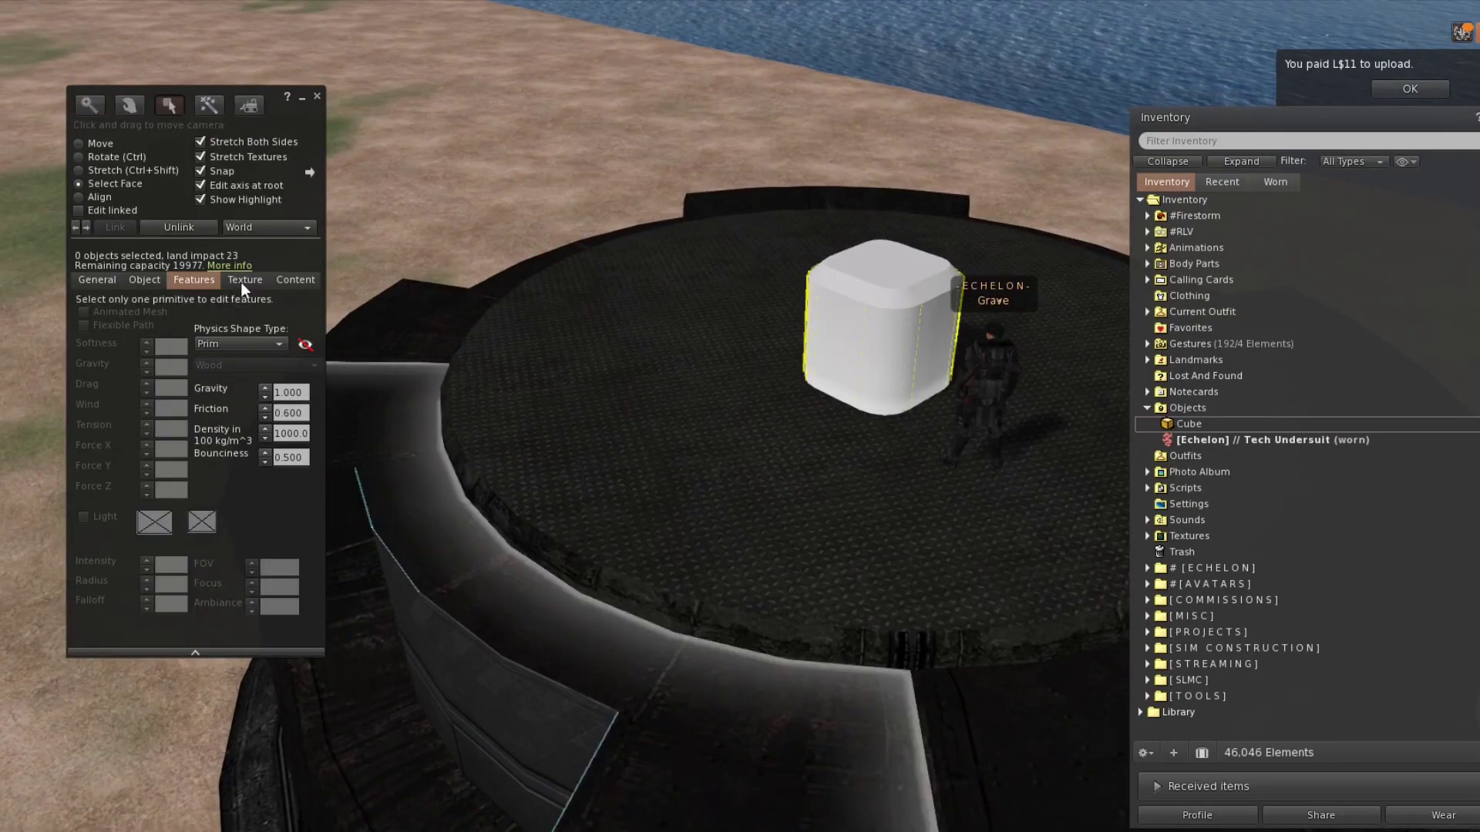
# Apply the Wall - Rusted texture to the cube's side and bevel faces and set the sides' horizontal scale to 3.2
pyautogui.click(243, 281)
pyautogui.click(99, 397)
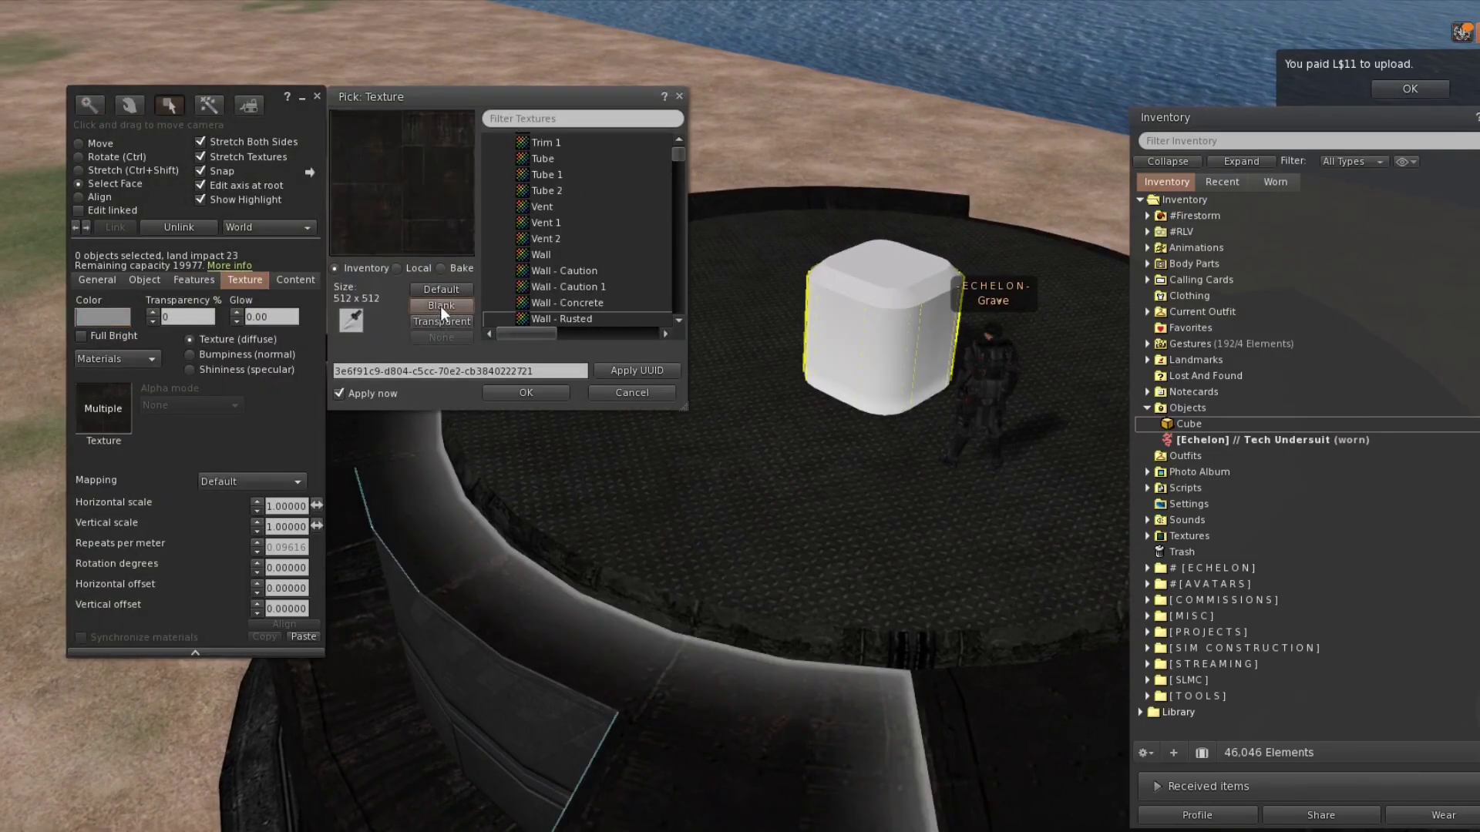
pyautogui.click(524, 390)
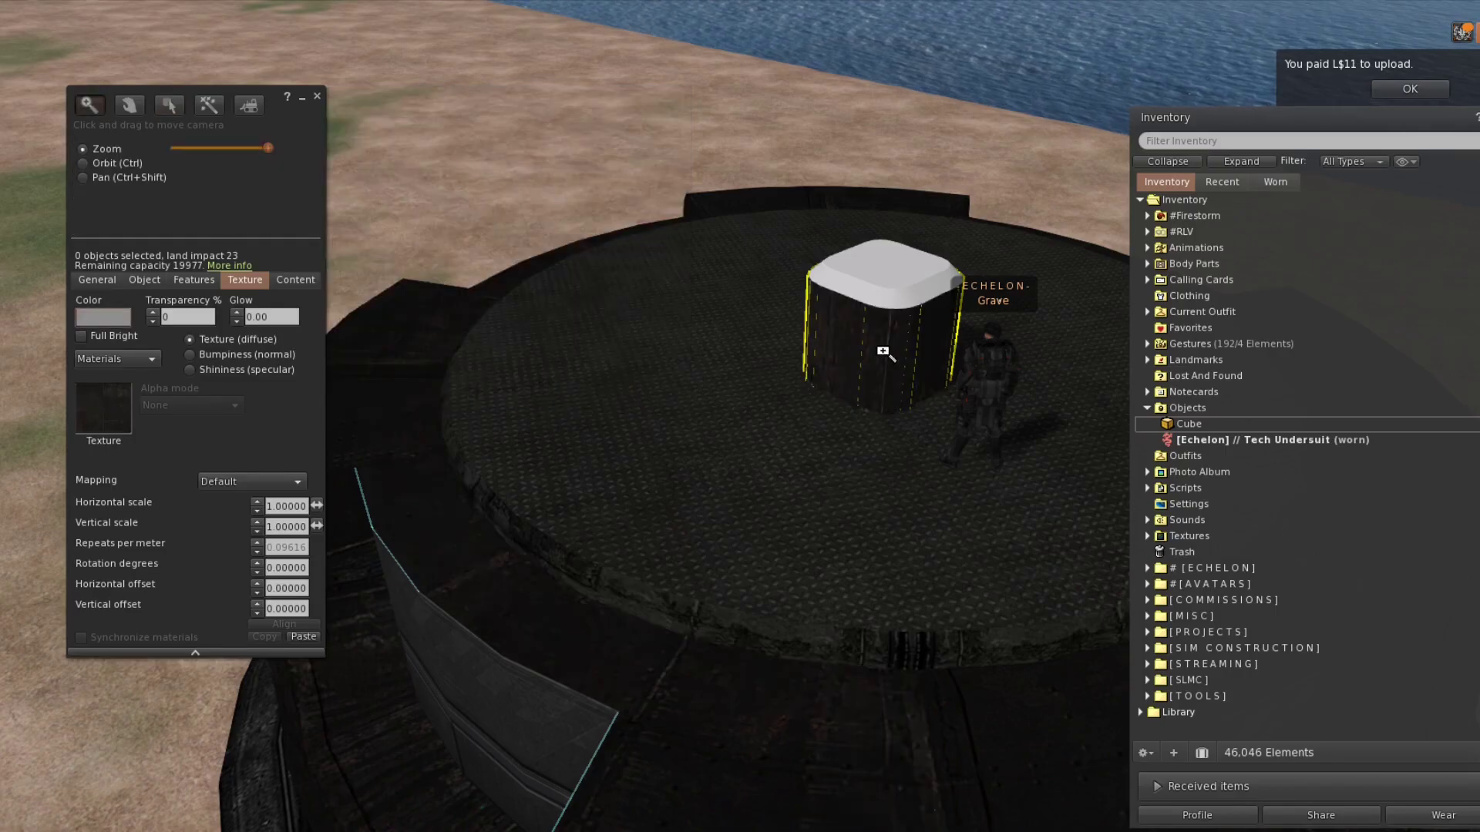
pyautogui.keyDown('alt'); pyautogui.moveTo(882, 351); pyautogui.dragTo(743, 423); pyautogui.keyUp('alt')
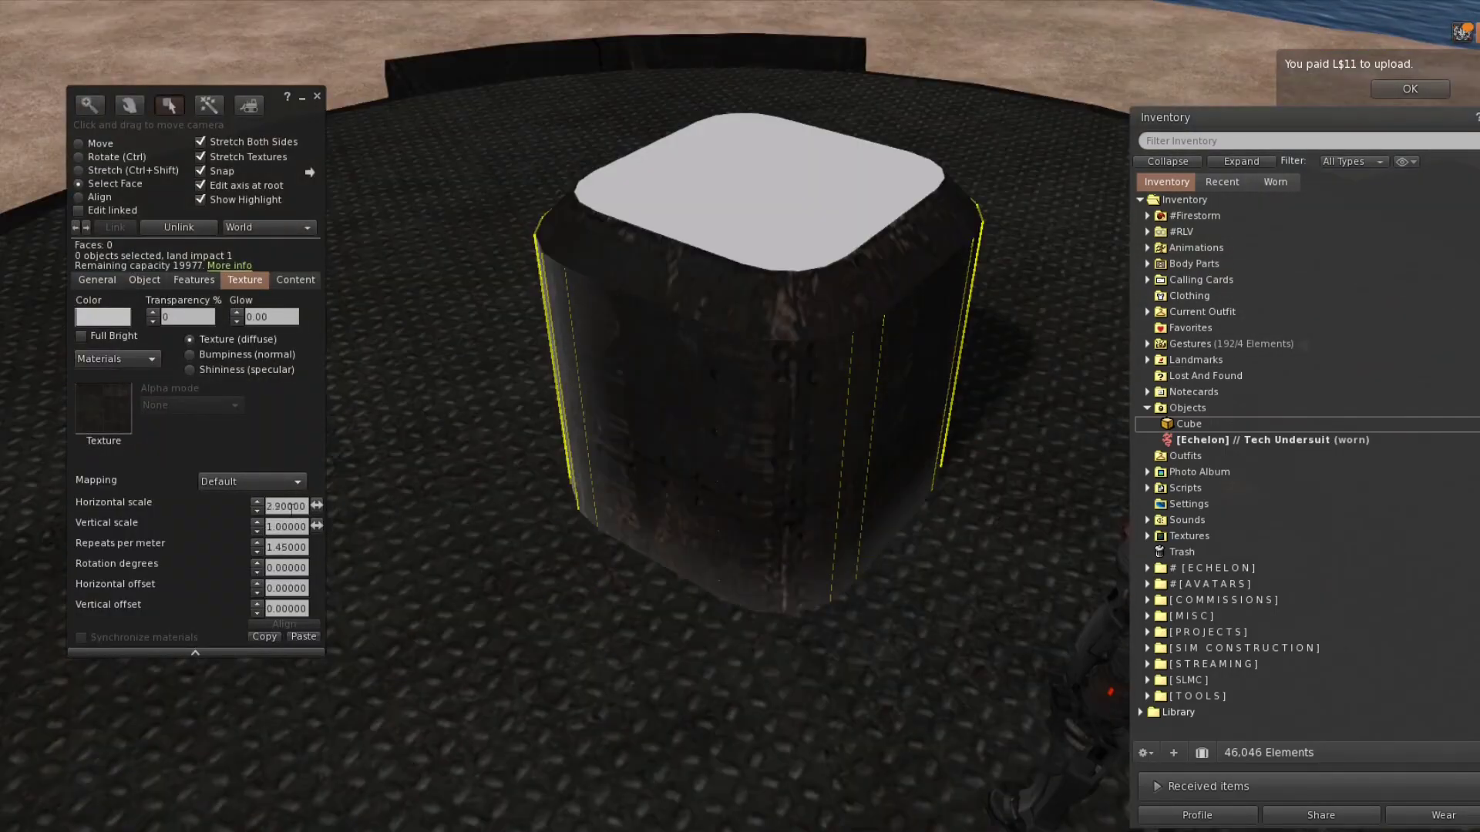
pyautogui.scroll(3, 291, 509)
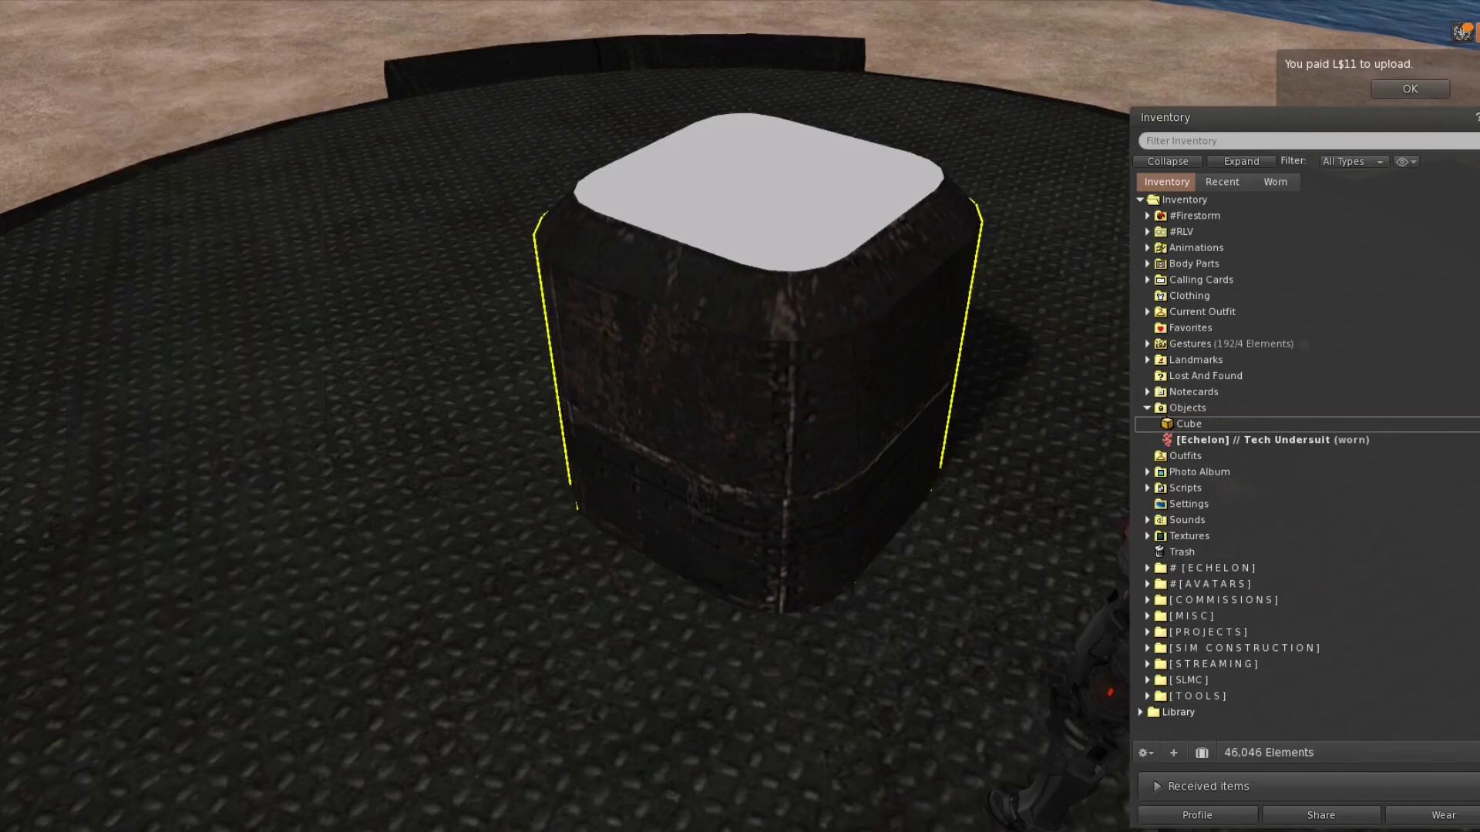
# Turn off the selection highlight and inspect the textured cube without its outlines
pyautogui.keyDown('ctrl'); pyautogui.keyDown('alt'); pyautogui.moveTo(755, 362); pyautogui.dragTo(740, 270); pyautogui.keyUp('alt'); pyautogui.keyUp('ctrl')
pyautogui.click(220, 202)
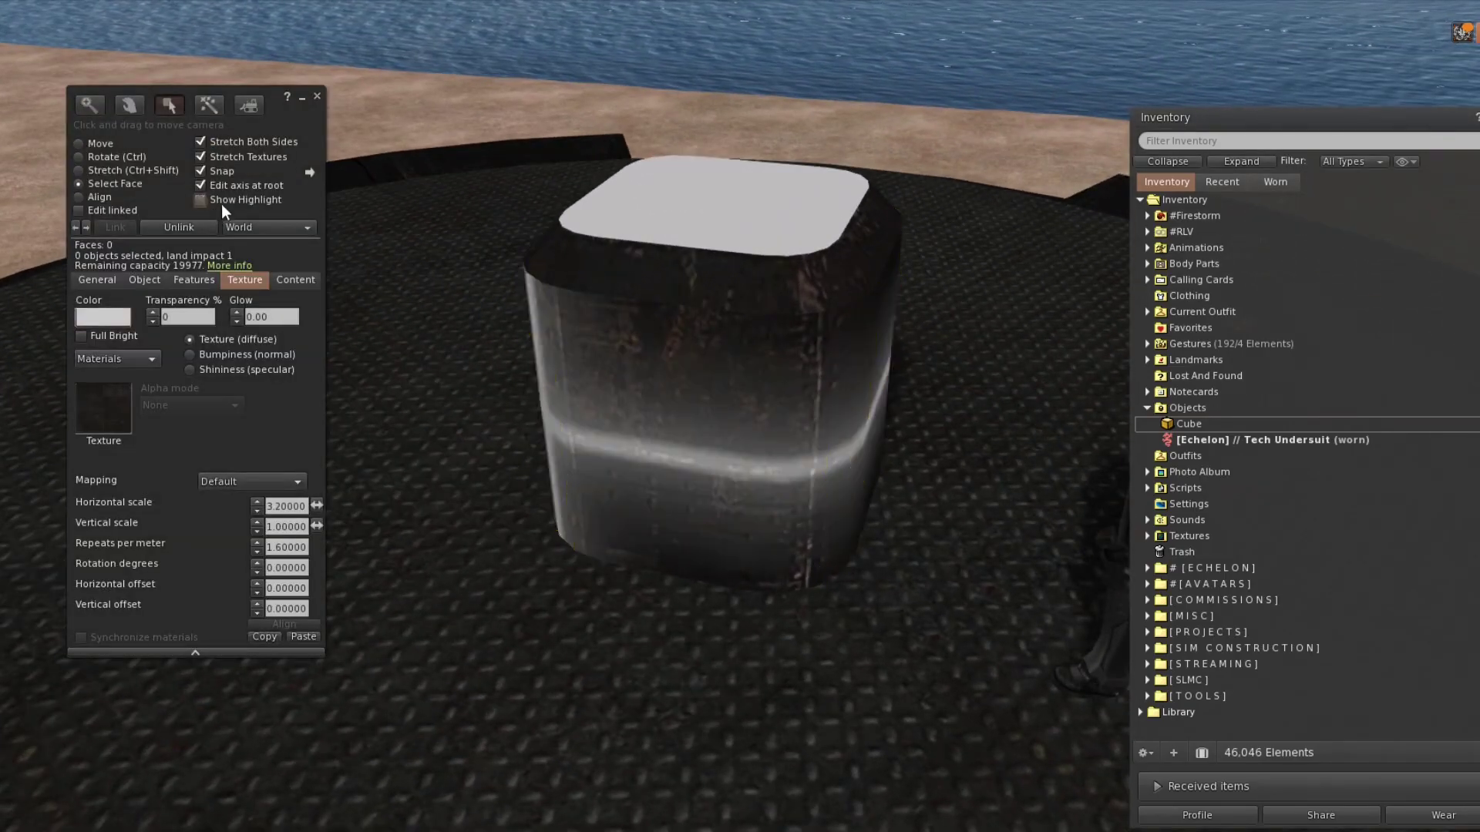
pyautogui.keyDown('alt'); pyautogui.moveTo(716, 339); pyautogui.dragTo(713, 462); pyautogui.keyUp('alt')
pyautogui.click(714, 367)
pyautogui.keyDown('alt'); pyautogui.moveTo(713, 367); pyautogui.dragTo(717, 377); pyautogui.keyUp('alt')
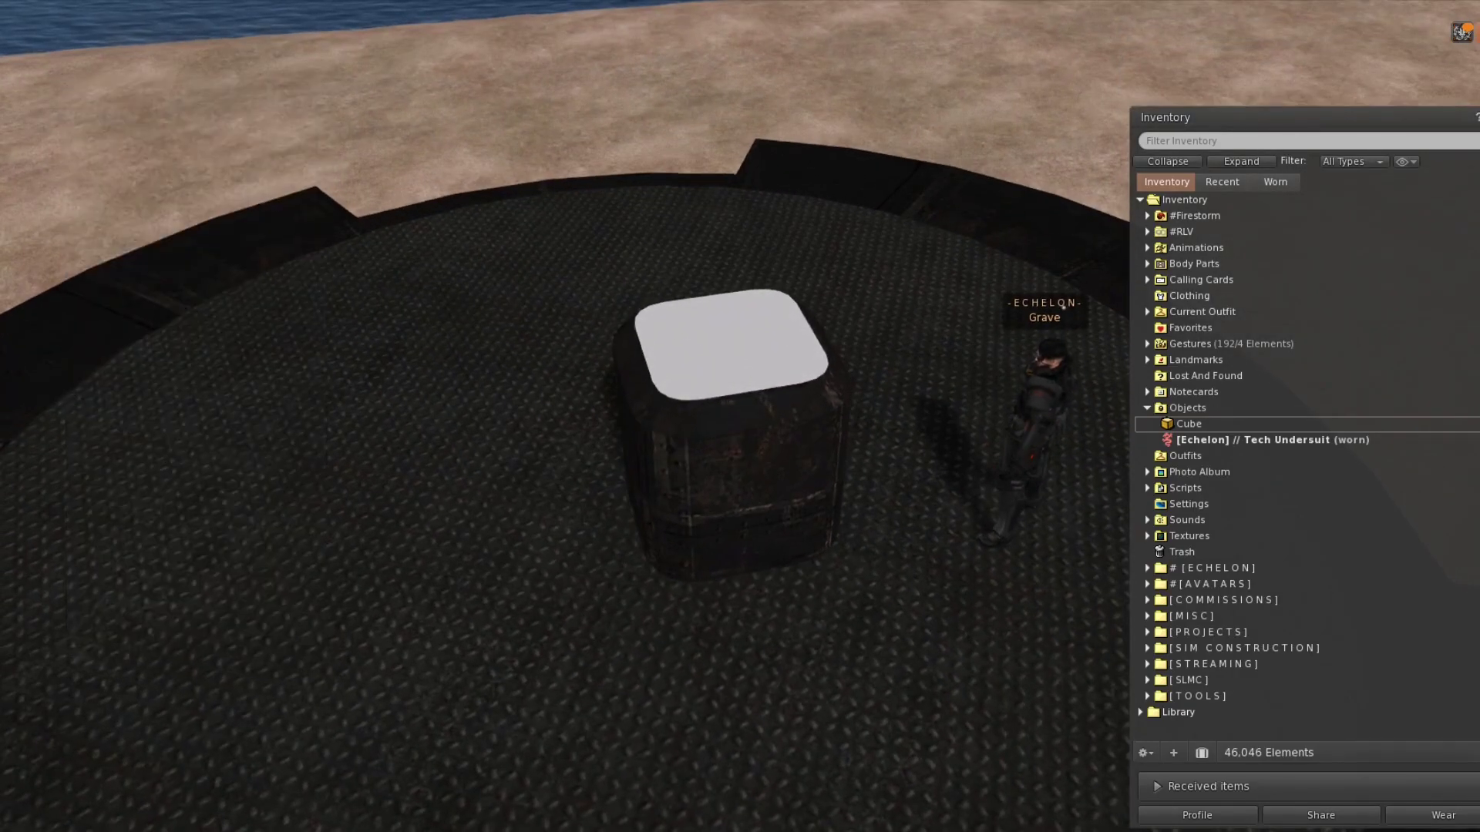
# Apply the platform floor's texture to the cube's top face and close the edit window
pyautogui.keyDown('ctrl'); pyautogui.keyDown('alt'); pyautogui.moveTo(525, 491); pyautogui.dragTo(531, 481); pyautogui.keyUp('alt'); pyautogui.keyUp('ctrl')
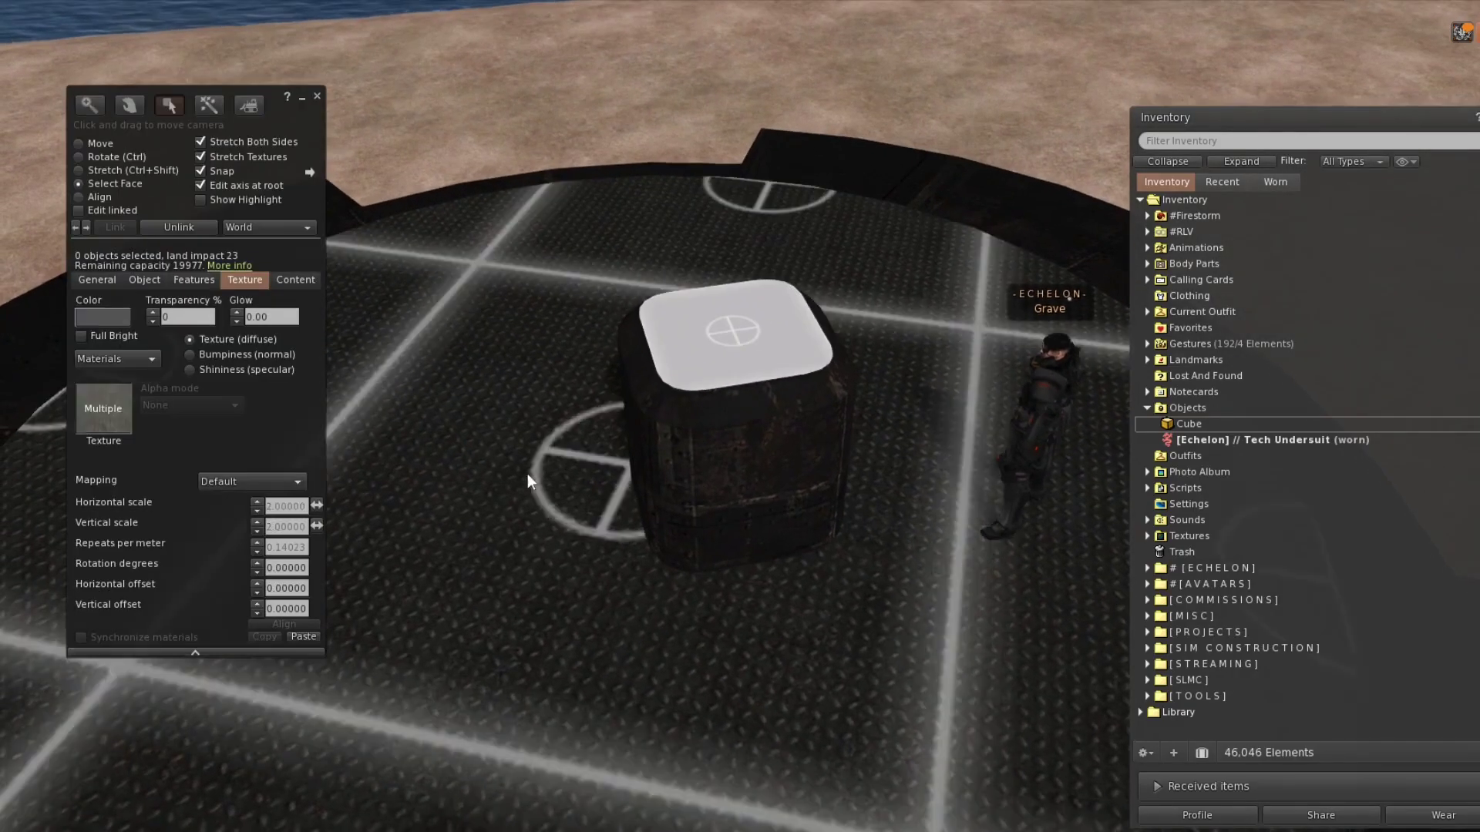
pyautogui.click(115, 401)
pyautogui.click(531, 397)
pyautogui.click(317, 96)
# Reduce the texture scale on the cube's top face, using 0.4 vertically and adjusting the horizontal scale to match
pyautogui.keyDown('alt'); pyautogui.moveTo(732, 339); pyautogui.dragTo(675, 438); pyautogui.keyUp('alt')
pyautogui.rightClick(693, 339)
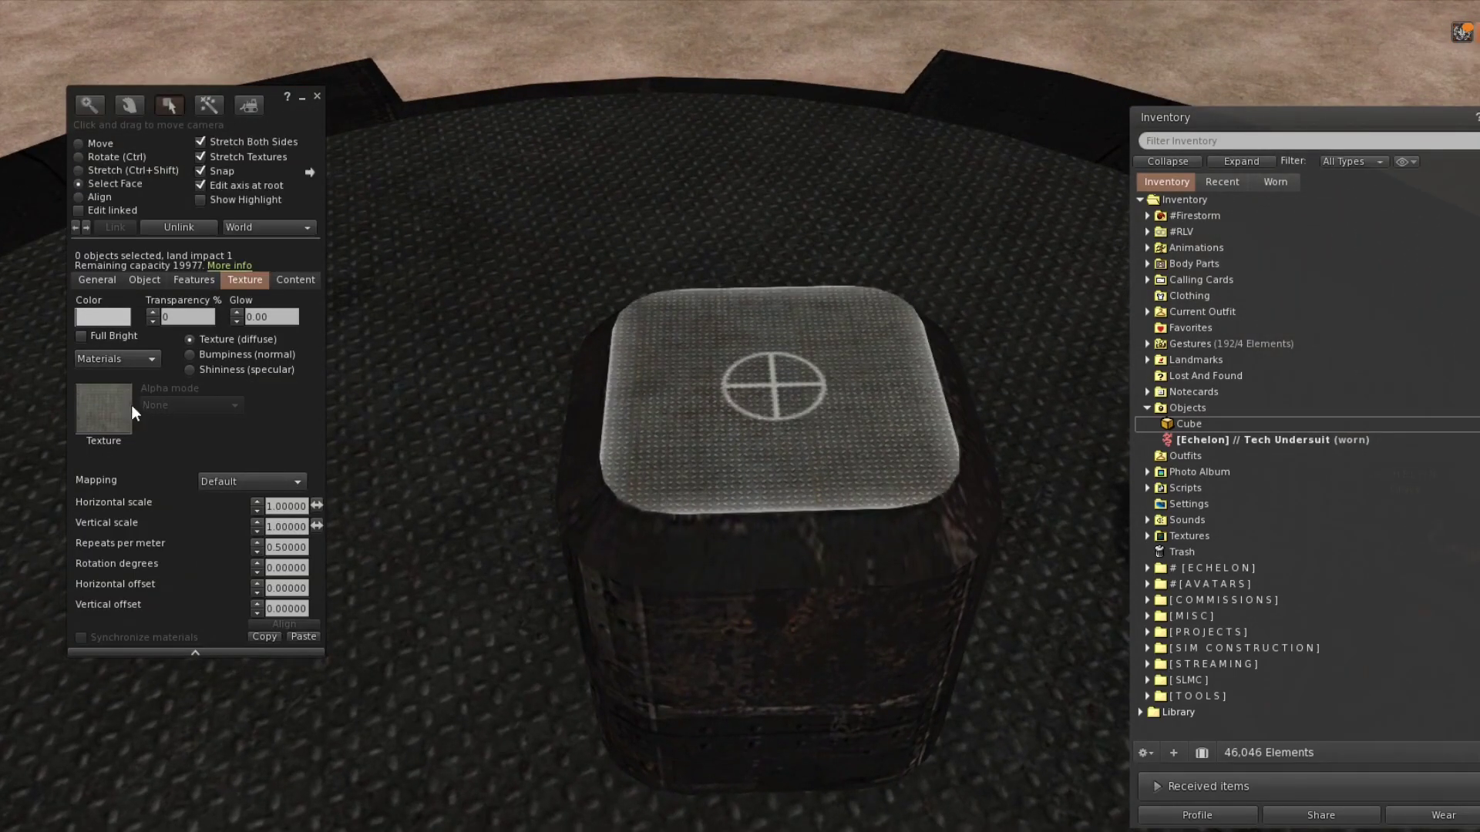
pyautogui.press('alt')
pyautogui.scroll(-6, 280, 506)
pyautogui.click(279, 505)
pyautogui.write('0.2')
pyautogui.press('Return')
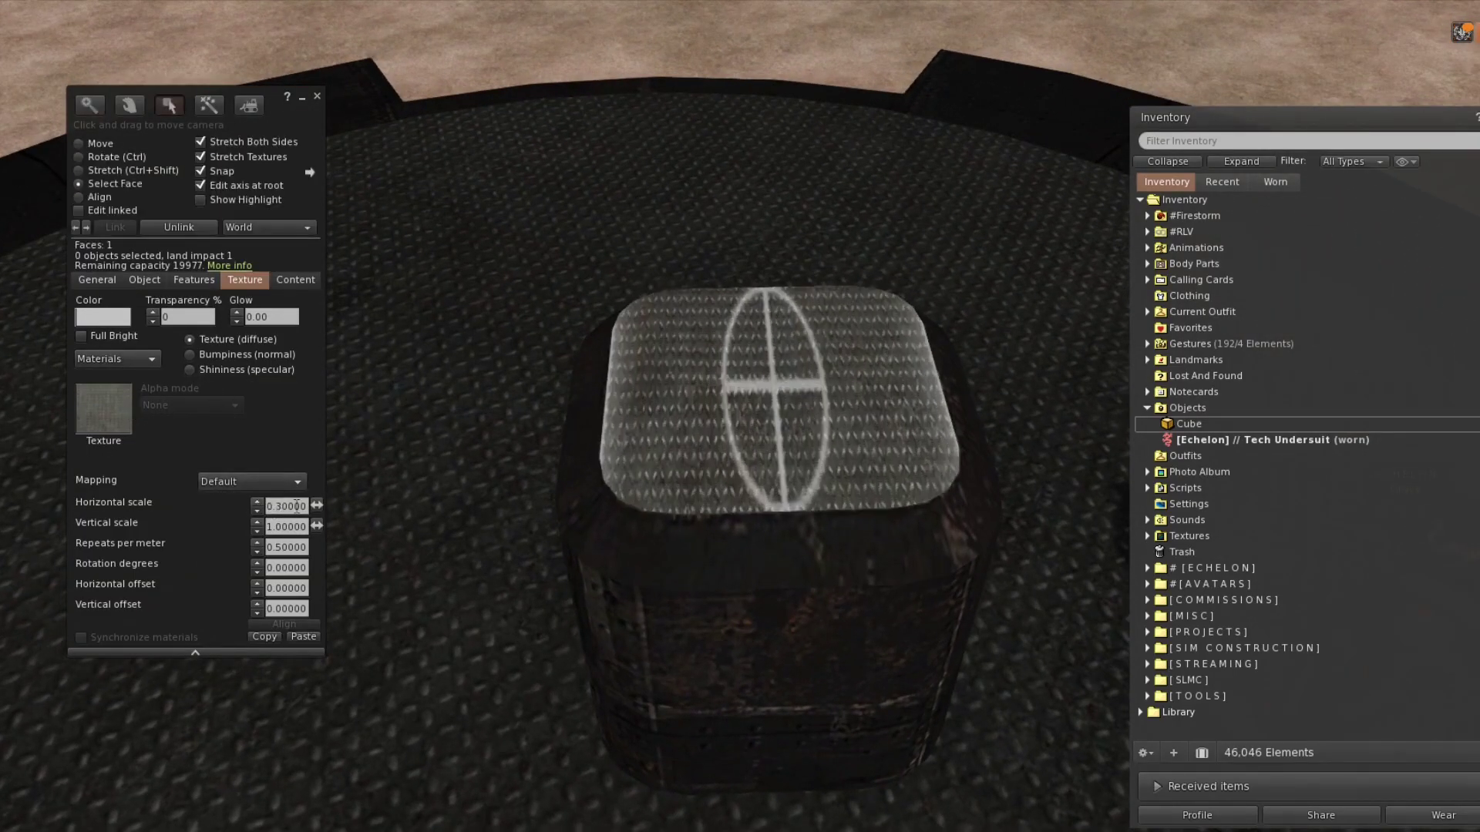
pyautogui.click(292, 526)
pyautogui.write('0.3')
pyautogui.press('Return')
pyautogui.scroll(1, 291, 527)
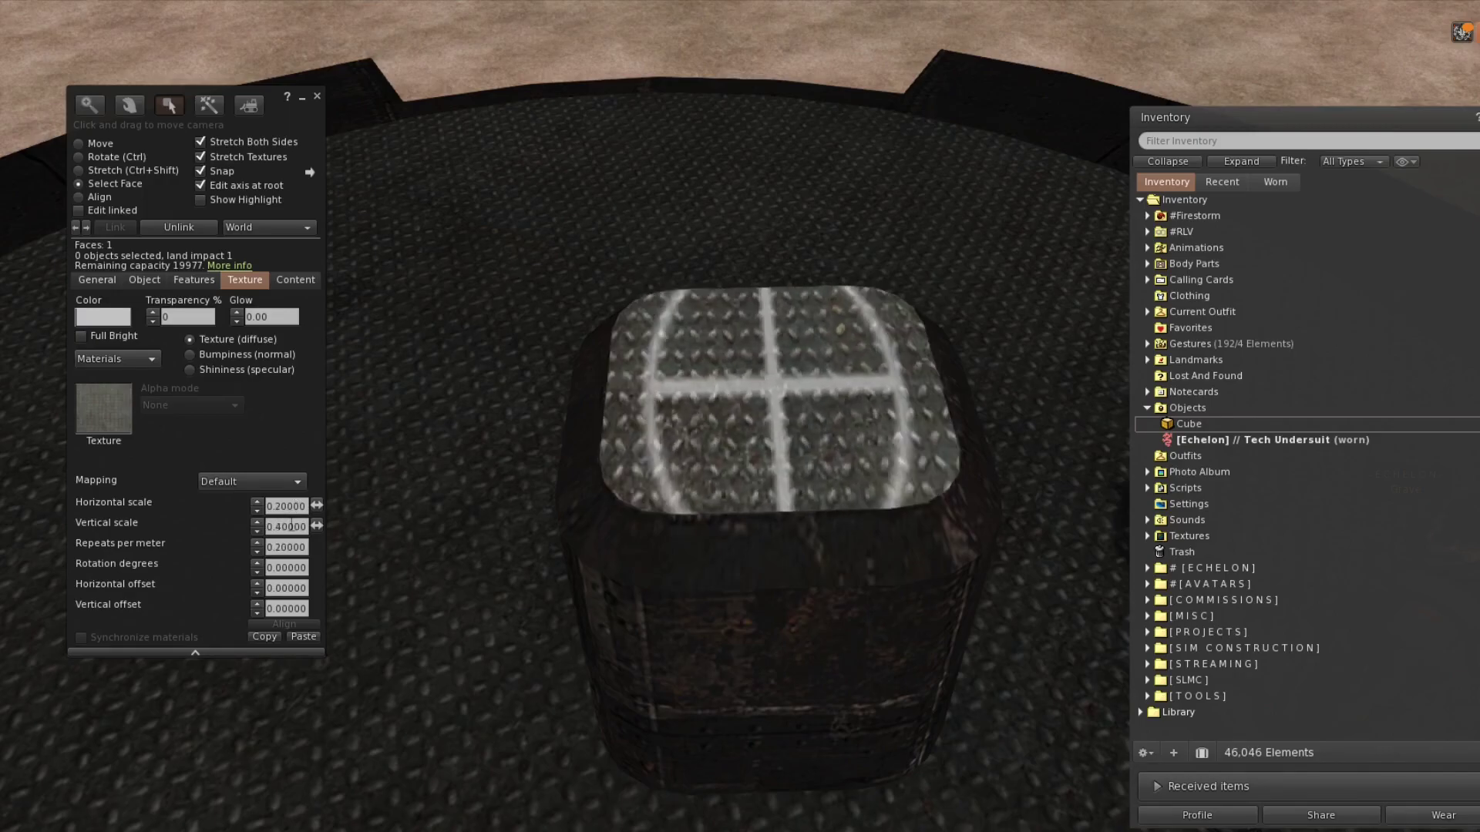
pyautogui.scroll(2, 286, 506)
pyautogui.keyDown('alt'); pyautogui.moveTo(724, 513); pyautogui.dragTo(740, 426); pyautogui.keyUp('alt')
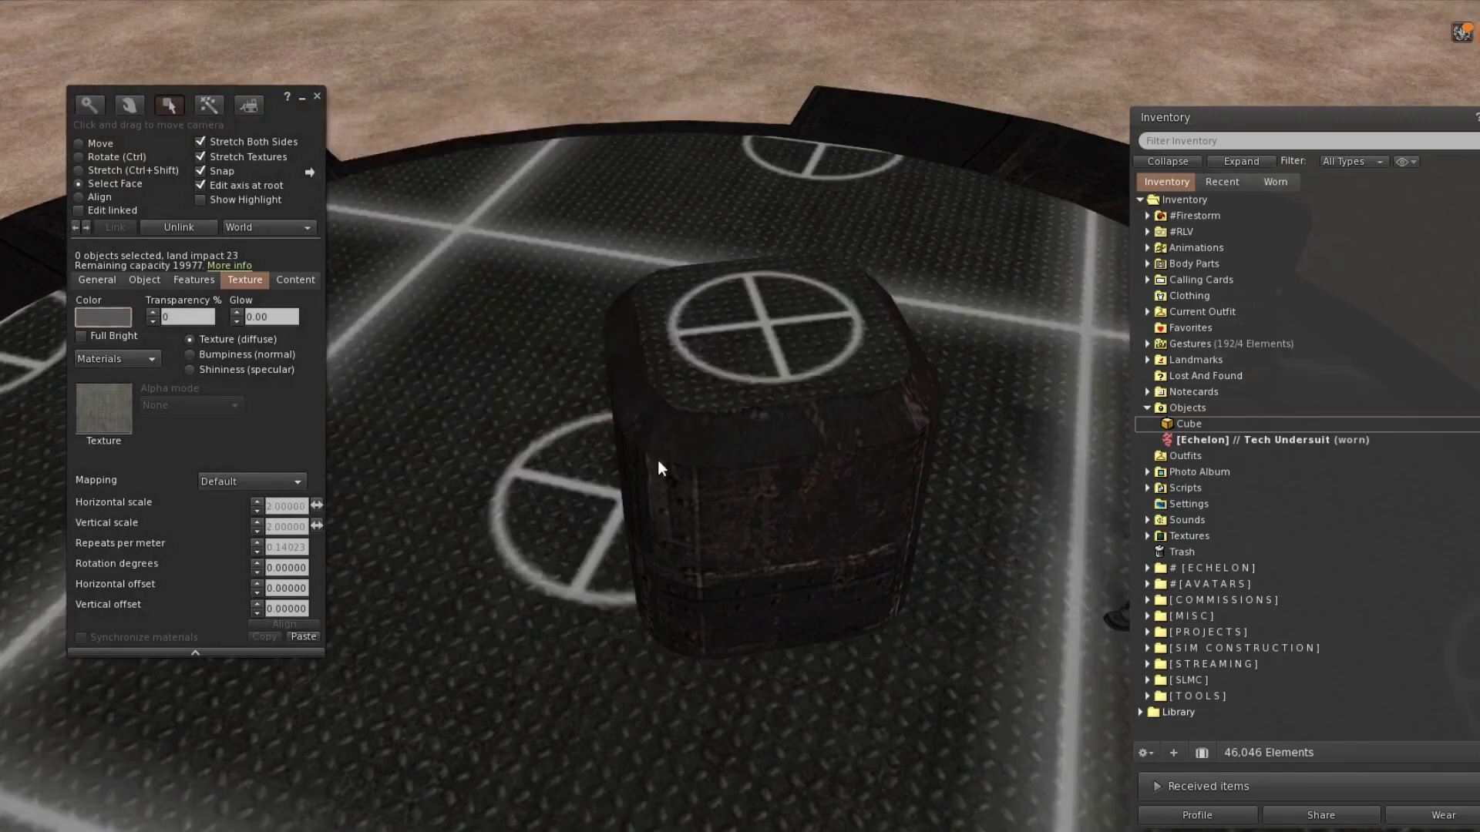
# Open the texture picker for the cube's side faces and search the inventory textures for "wall"
pyautogui.click(740, 442)
pyautogui.click(119, 411)
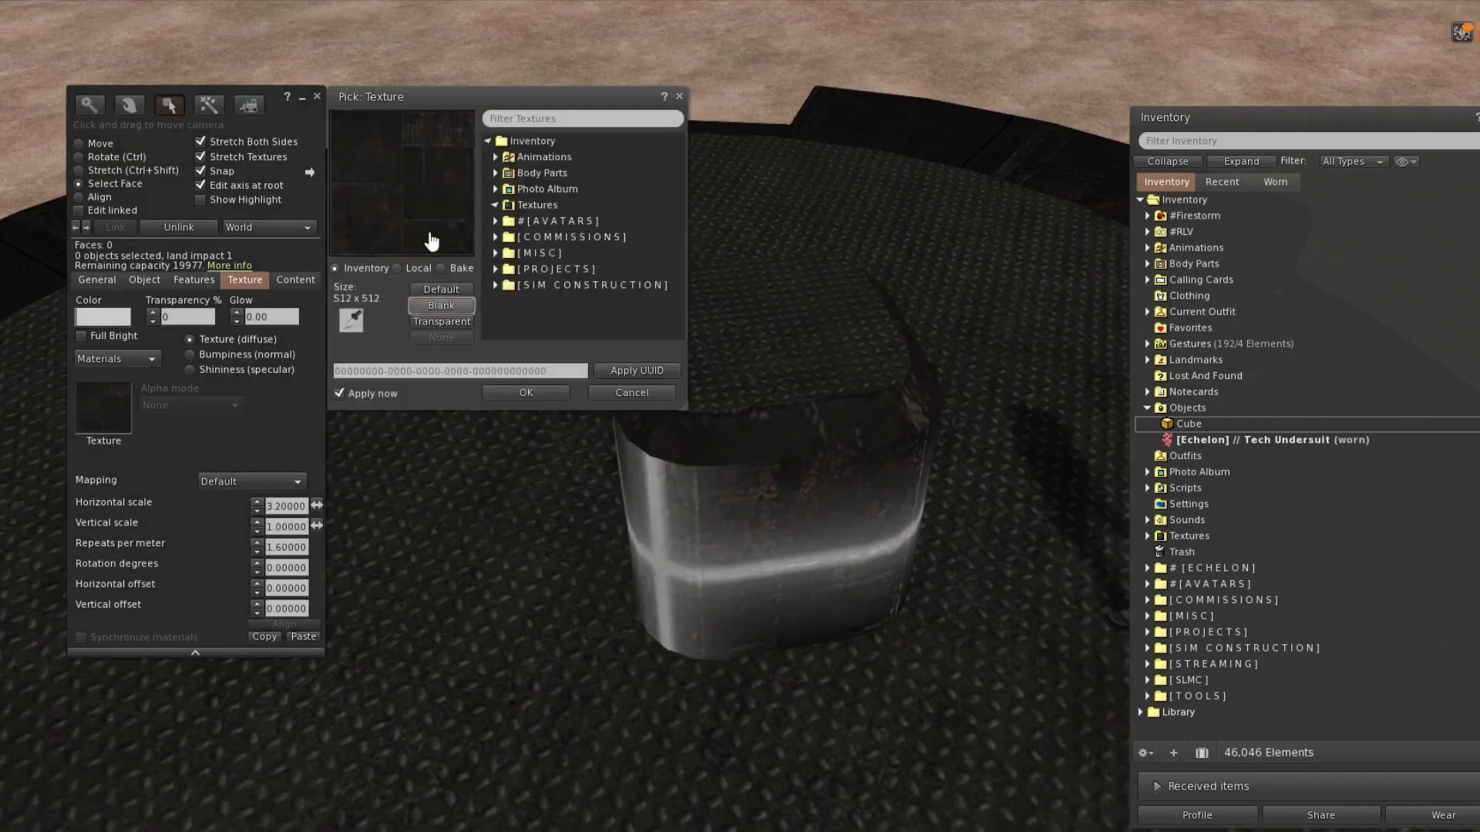
pyautogui.click(511, 120)
pyautogui.write('wall')
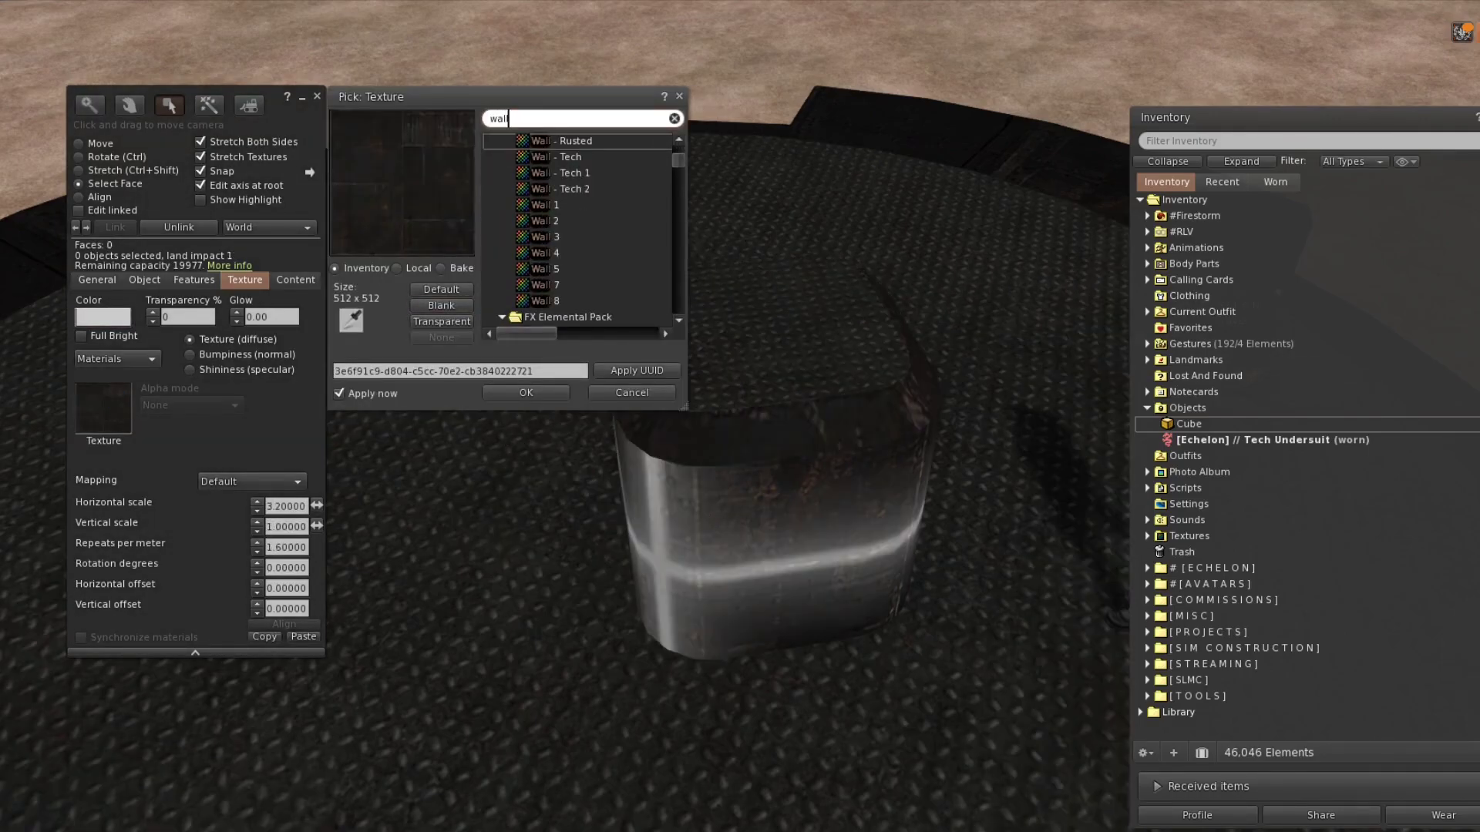